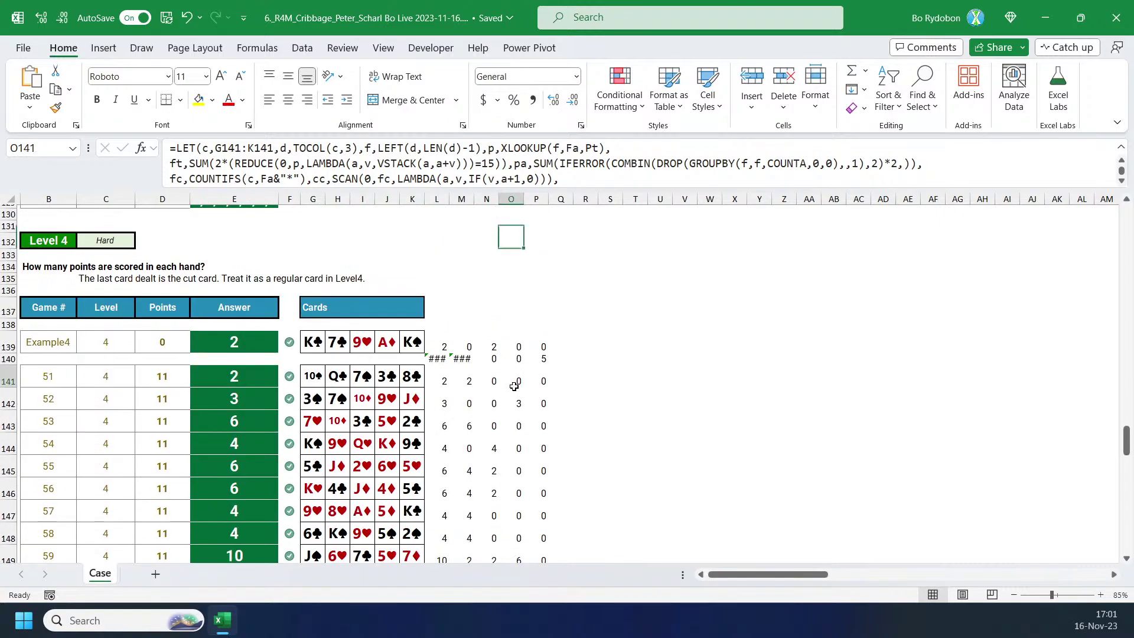
# Copy the full LET scoring formula from O149 for game 59, then select spare cell S149.
pyautogui.click(511, 403)
pyautogui.scroll(-2, 517, 414)
pyautogui.click(521, 451)
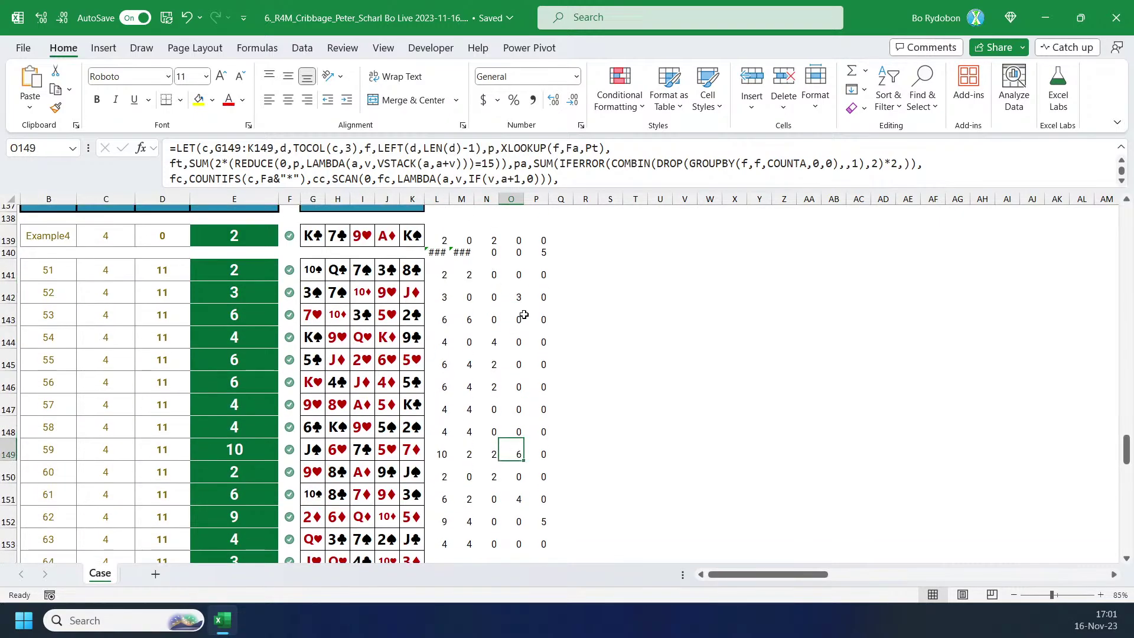
pyautogui.moveTo(562, 191); pyautogui.dragTo(563, 238)
pyautogui.click(207, 168)
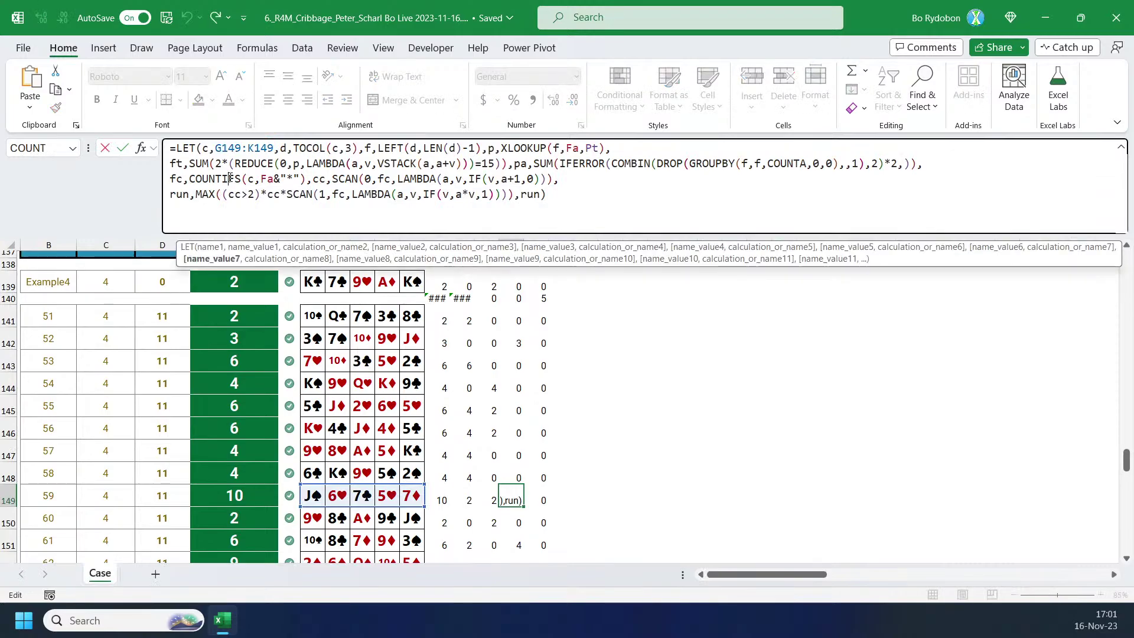
pyautogui.hotkey('ctrl', 'a')
pyautogui.hotkey('ctrl', 'c')
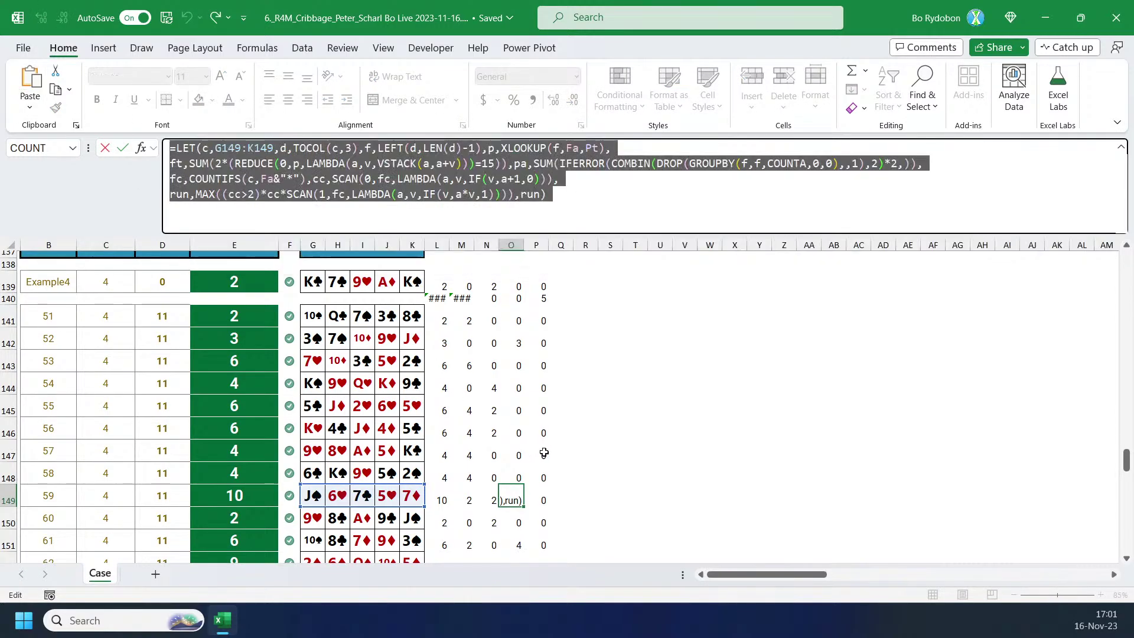
pyautogui.press('Escape')
pyautogui.click(617, 496)
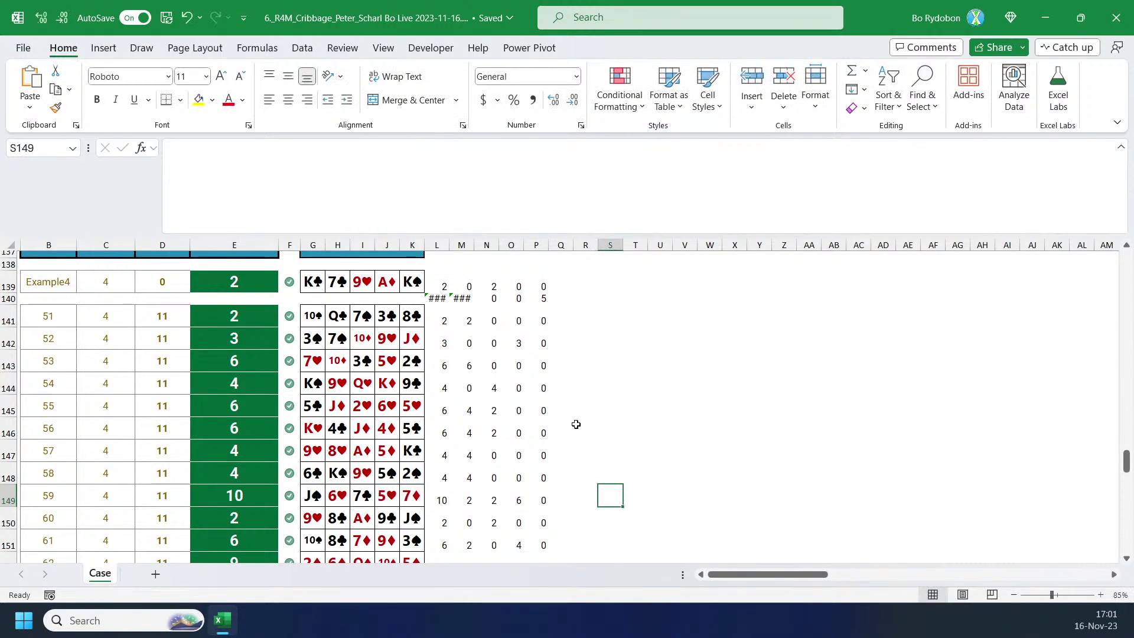
# Paste the formula into S149 with its final result changed from run to fc.
pyautogui.click(470, 179)
pyautogui.hotkey('ctrl', 'v')
pyautogui.moveTo(540, 195); pyautogui.dragTo(520, 195)
pyautogui.write('fc')
pyautogui.hotkey('ctrl', 'Return')
pyautogui.scroll(-4, 636, 467)
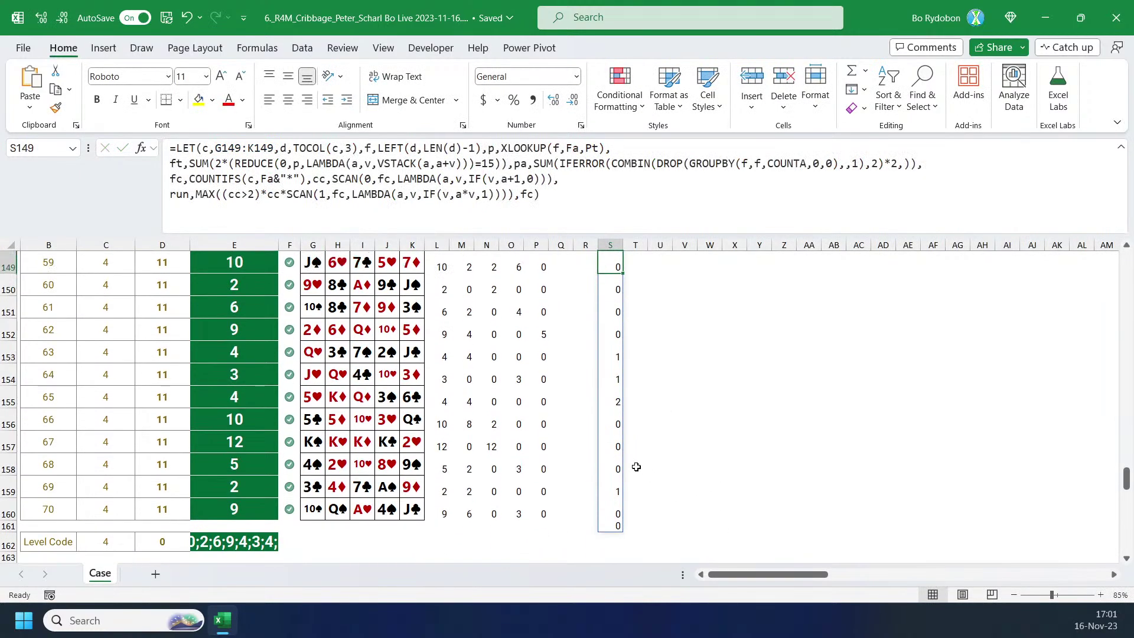
pyautogui.scroll(1, 614, 356)
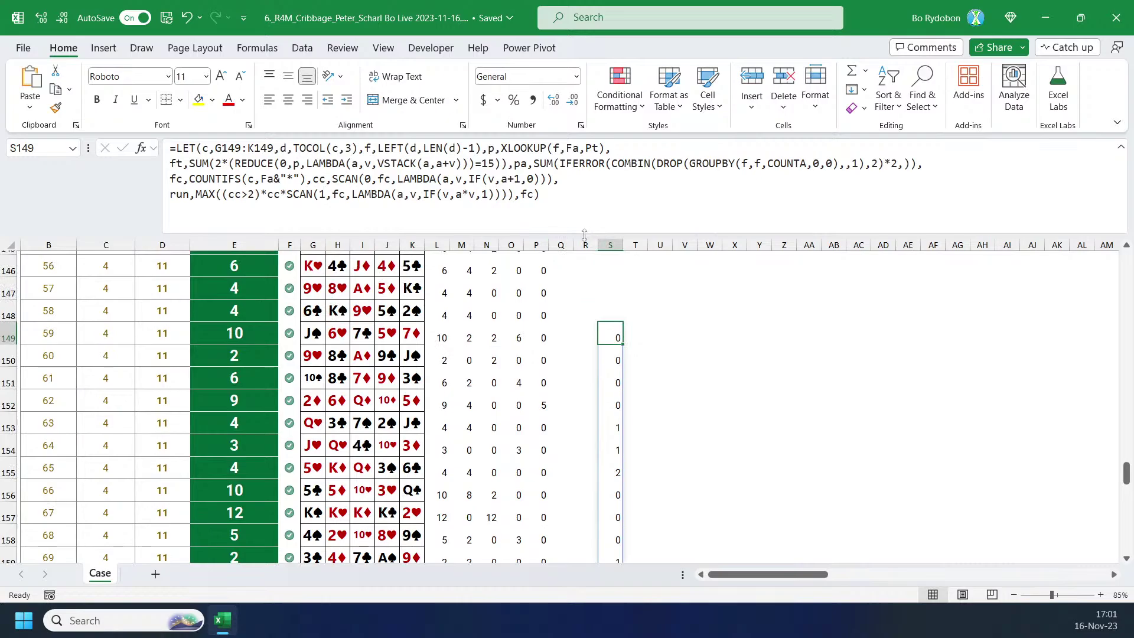
pyautogui.moveTo(556, 233); pyautogui.dragTo(564, 204)
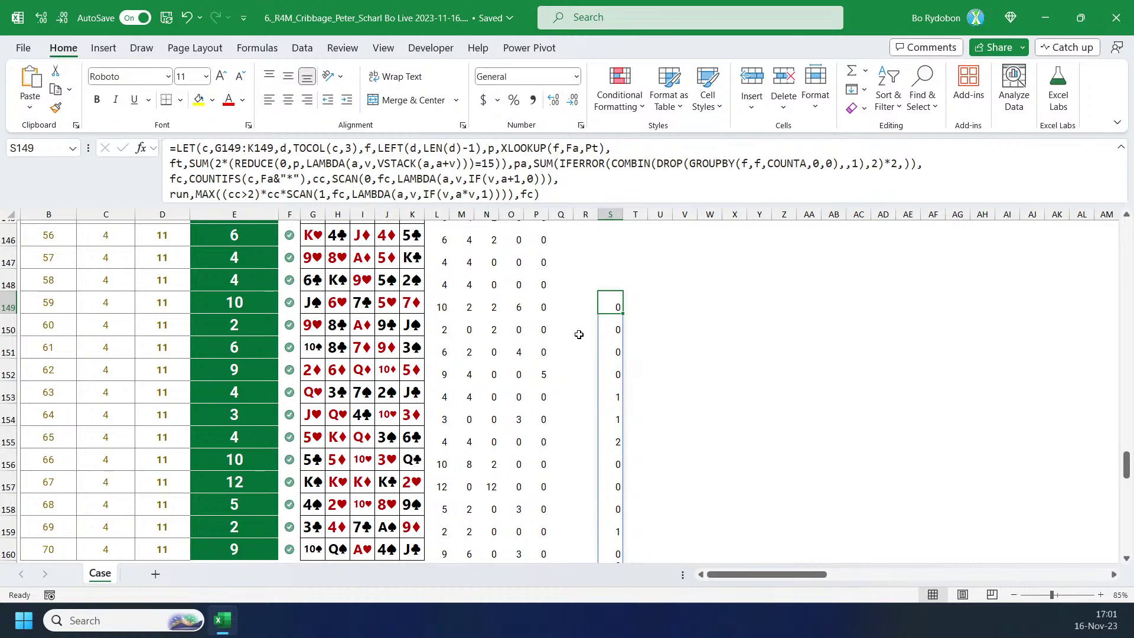
# Copy the S149 formula and paste it into cell U149.
pyautogui.click(640, 305)
pyautogui.click(608, 303)
pyautogui.moveTo(556, 206); pyautogui.dragTo(556, 238)
pyautogui.click(545, 227)
pyautogui.hotkey('ctrl', 'a')
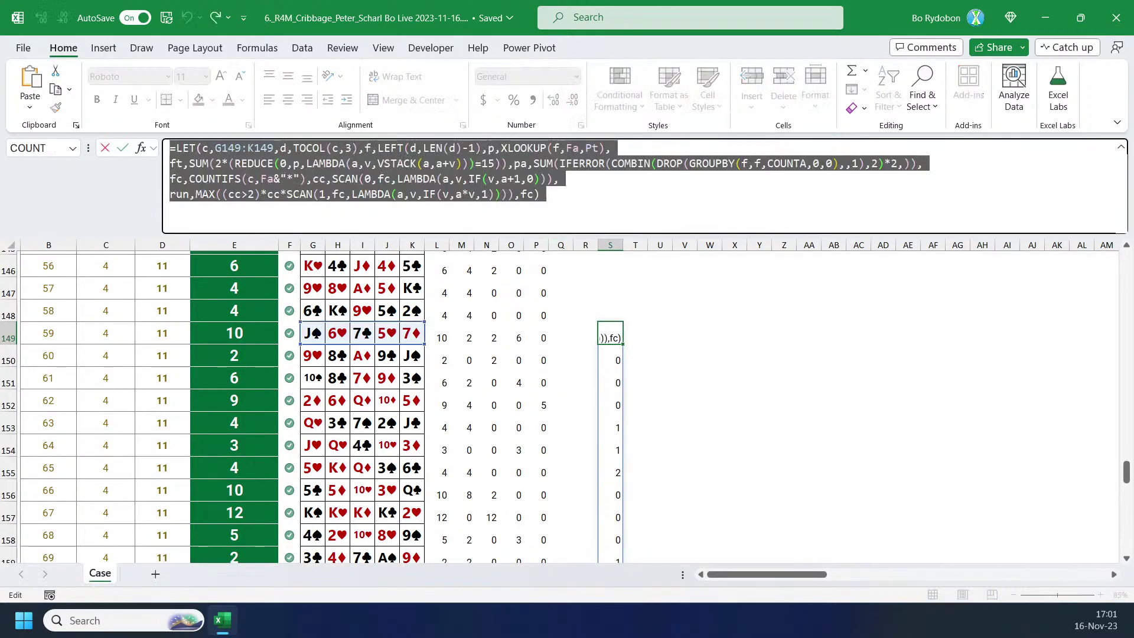
pyautogui.press('Escape')
pyautogui.click(660, 333)
pyautogui.click(505, 201)
pyautogui.write('=LET(c,G149:K149,d,TOCOL(c,3),f,LEFT(d,LEN(d)-1),p,XLOOKUP(f,Fa,Pt), ft,SUM(2*(REDUCE(0,p,LAMBDA(a,v,VSTACK(a,a+v)))=15)),pa,SUM(IFERROR(COMBIN(DROP(GROUPBY(f,f,COUNTA,0,0),,1),2)*2,)), fc,COUNTIFS(c,Fa&"*"),cc,SCAN(0,fc,LAMBDA(a,v,IF(v,a+1,0))), run,MAX((cc>2)*cc*SCAN(1,fc,LAMBDA(a,v,IF(v,a*v,1)))),f)')
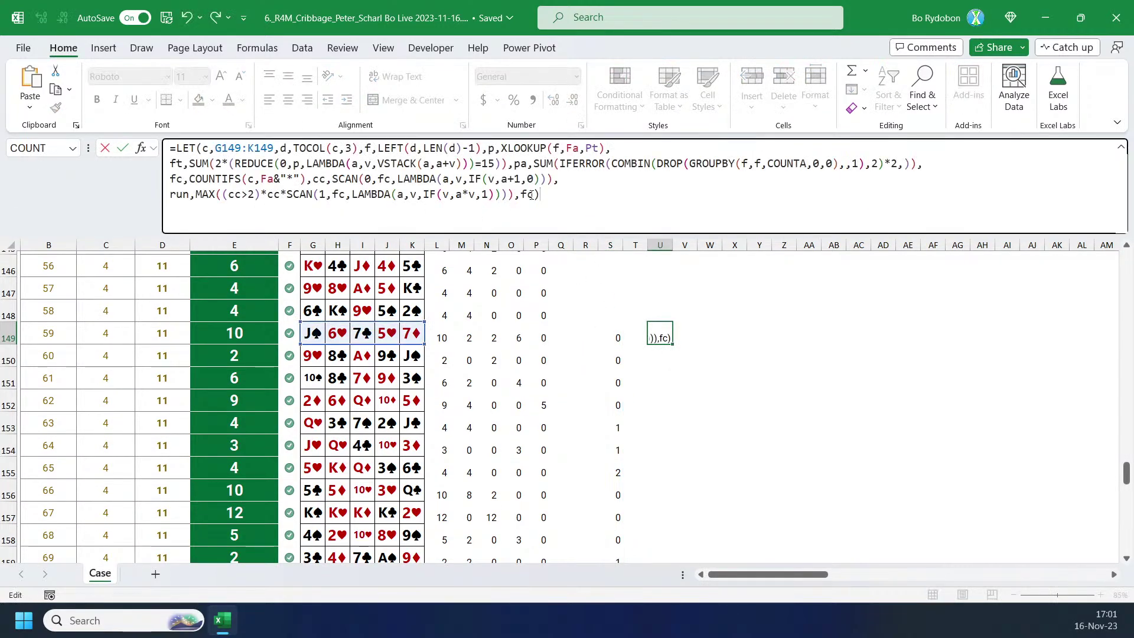
# Make U149 return f, then wrap the result as GROUPBY(f,f,COUNTA) on its own line.
pyautogui.click(528, 195)
pyautogui.hotkey('ctrl', 'Return')
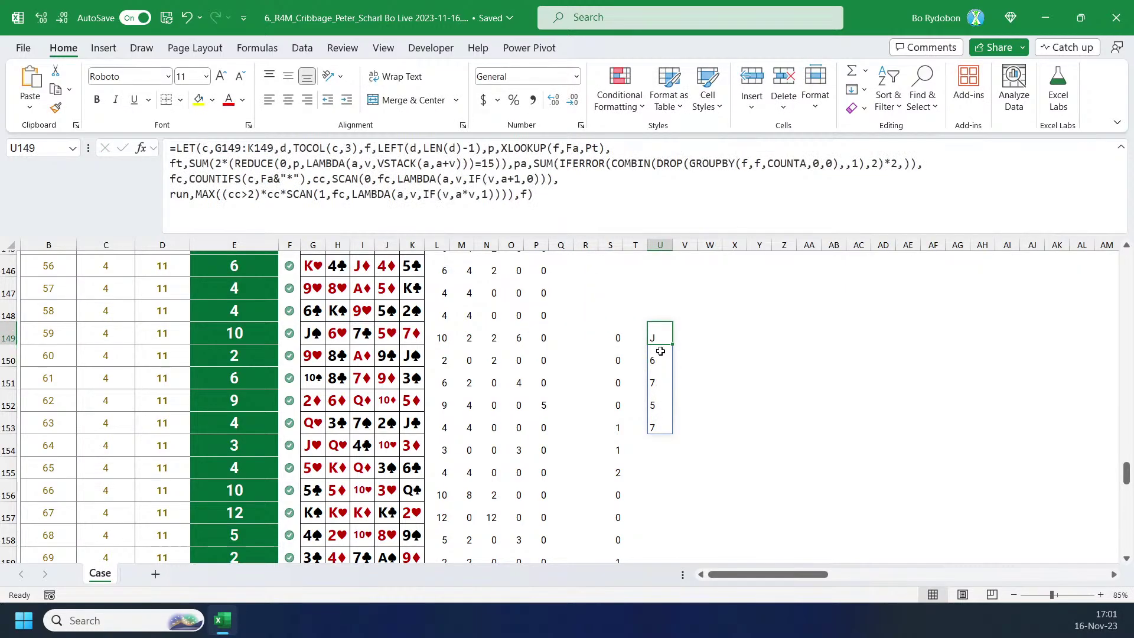
pyautogui.click(523, 196)
pyautogui.hotkey('alt', 'Return')
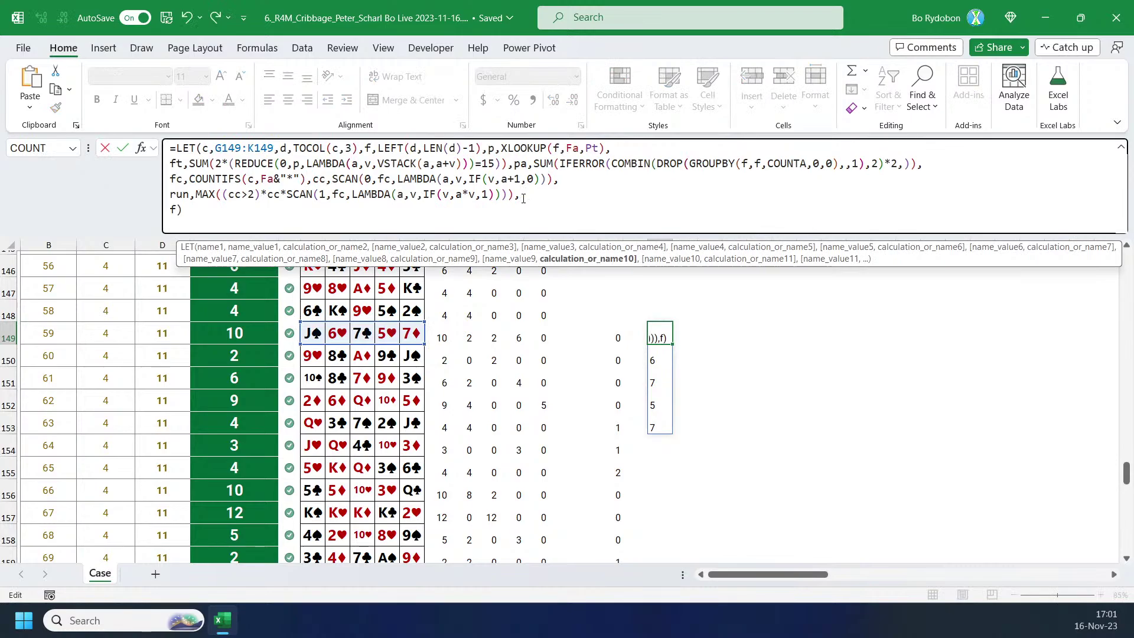
pyautogui.write('g')
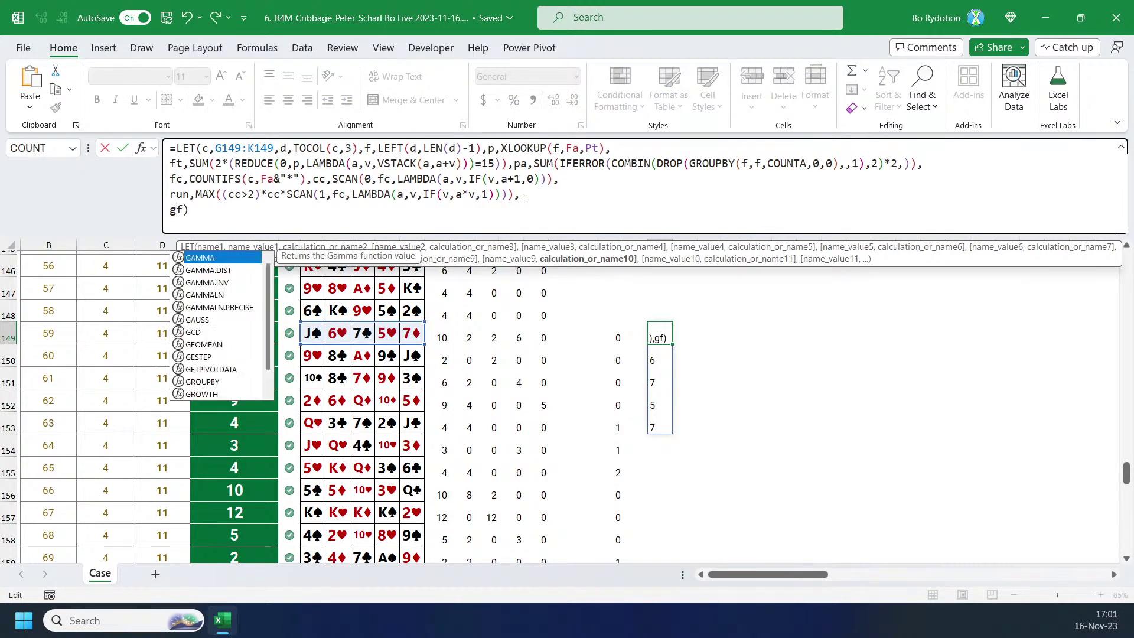
pyautogui.write('rou')
pyautogui.press('Tab')
pyautogui.press('Right')
pyautogui.write(',f)')
pyautogui.press('BackSpace')
pyautogui.write(',coau')
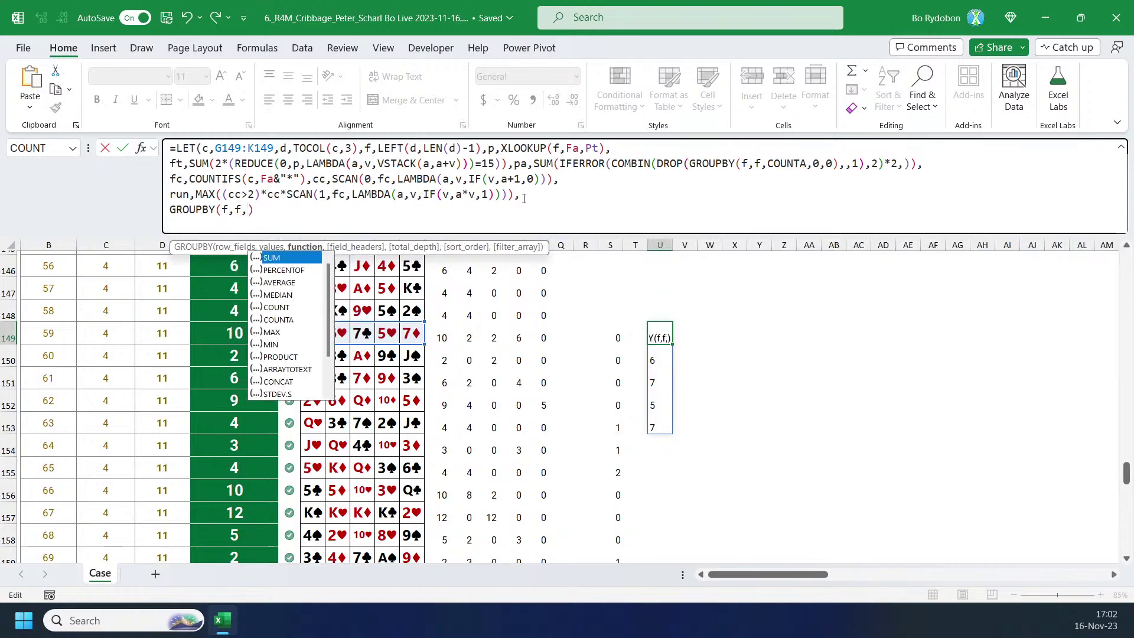
pyautogui.write('ta)')
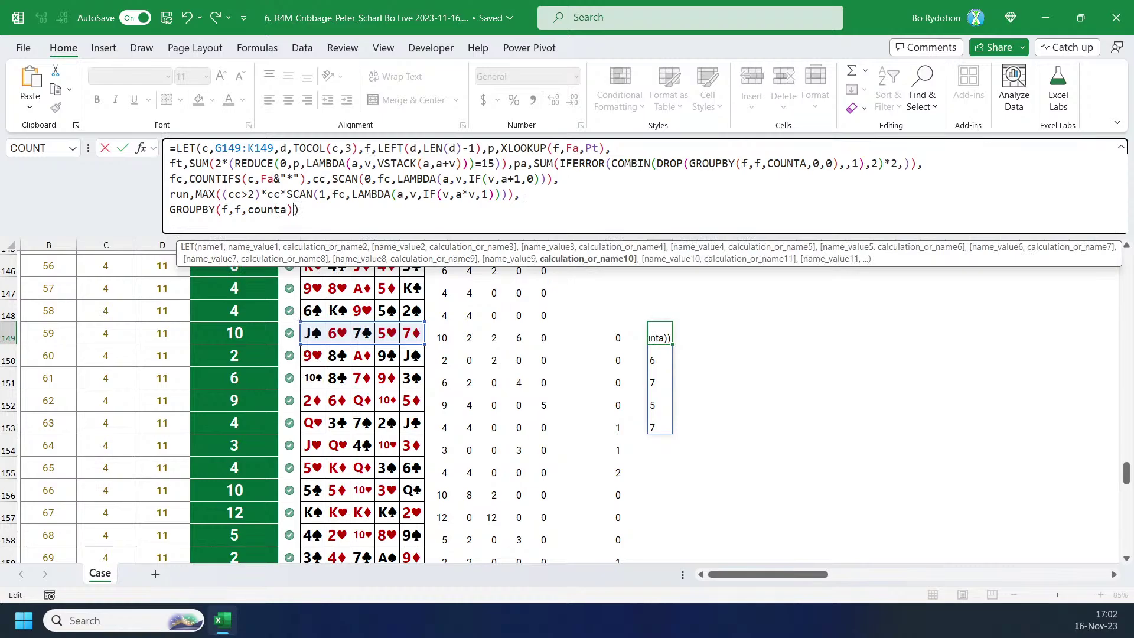
pyautogui.hotkey('ctrl', 'Return')
# Add 0,0 arguments so the GROUPBY spill shows no headers or totals.
pyautogui.click(287, 214)
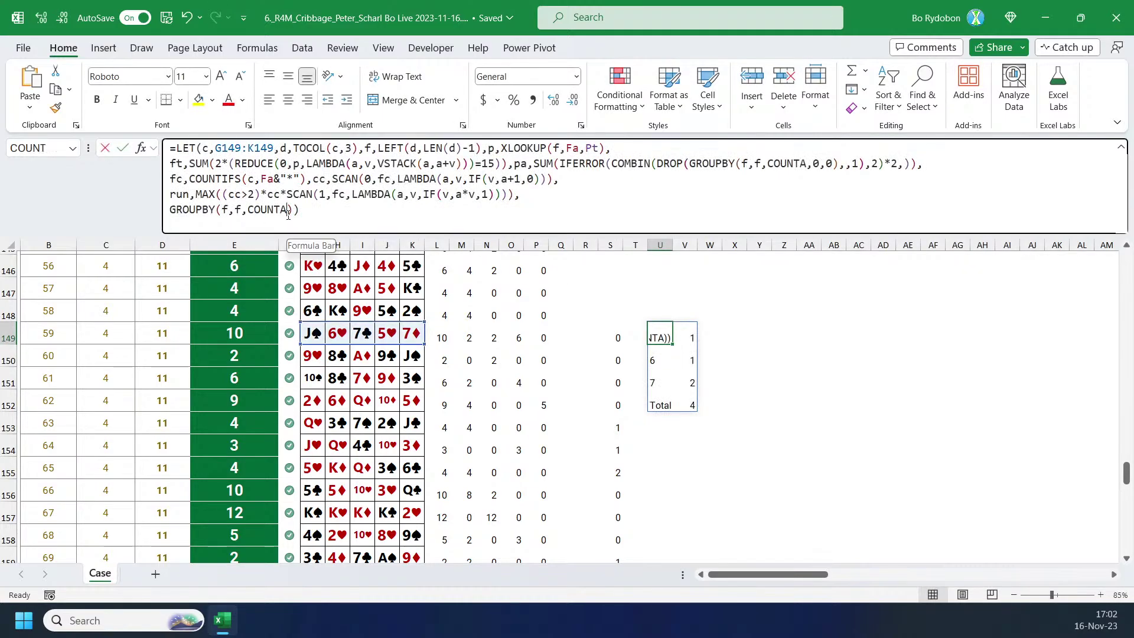
pyautogui.write(',0,0')
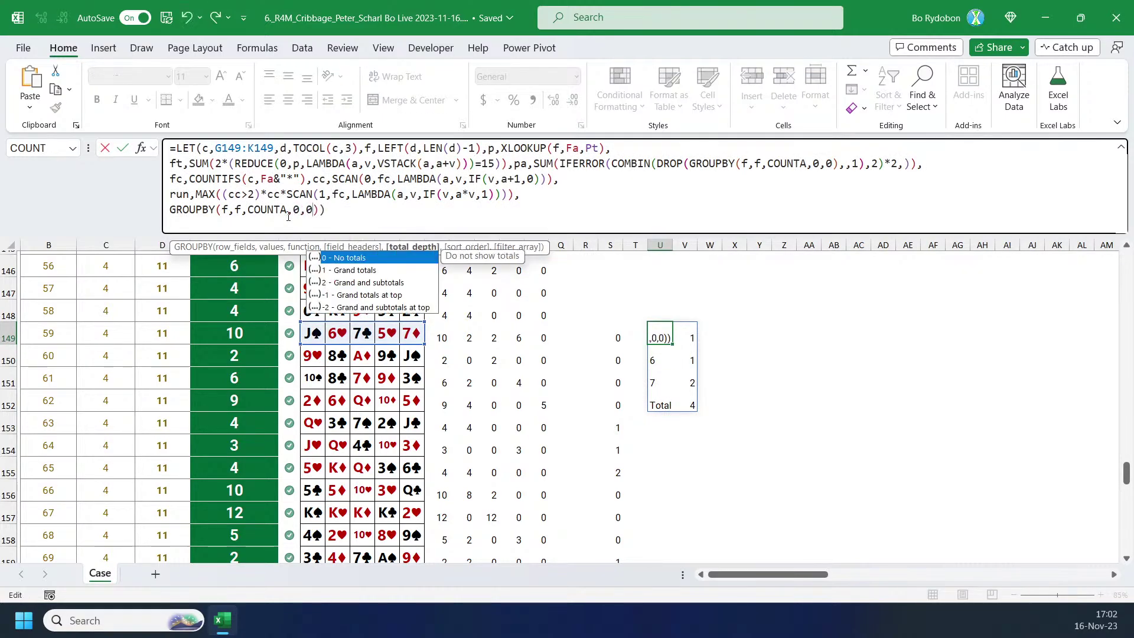
pyautogui.hotkey('ctrl', 'Return')
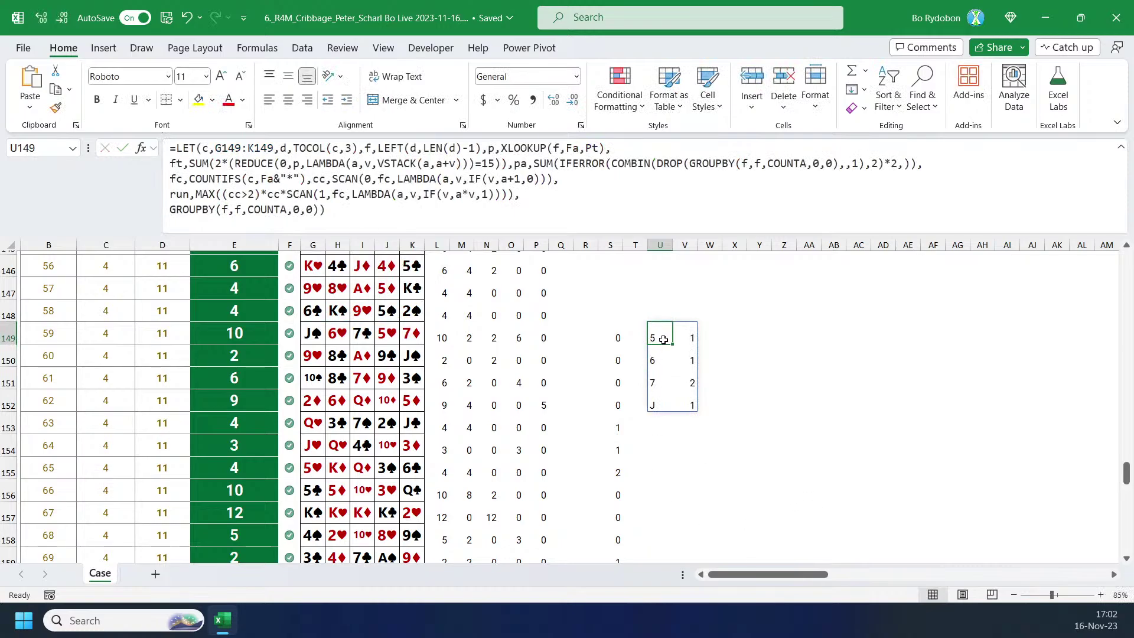
pyautogui.scroll(-1, 655, 407)
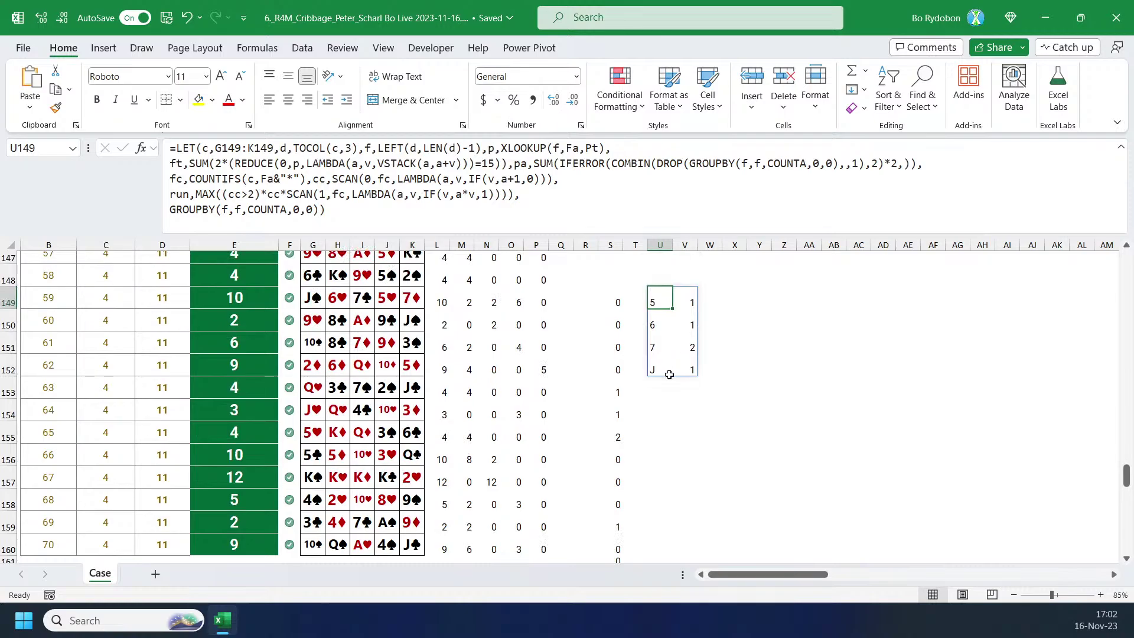
pyautogui.scroll(1, 676, 352)
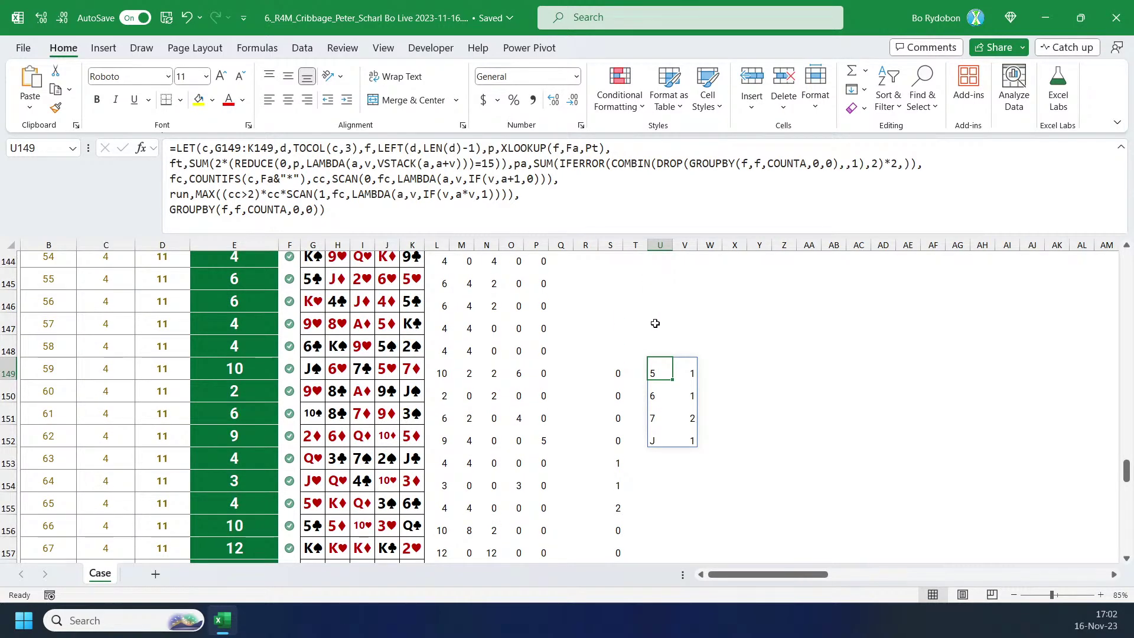
pyautogui.click(224, 210)
# Wrap both GROUPBY f arguments as VSTACK(Fa,f) and check the spilled counts' total.
pyautogui.write('VSTACK(fa,')
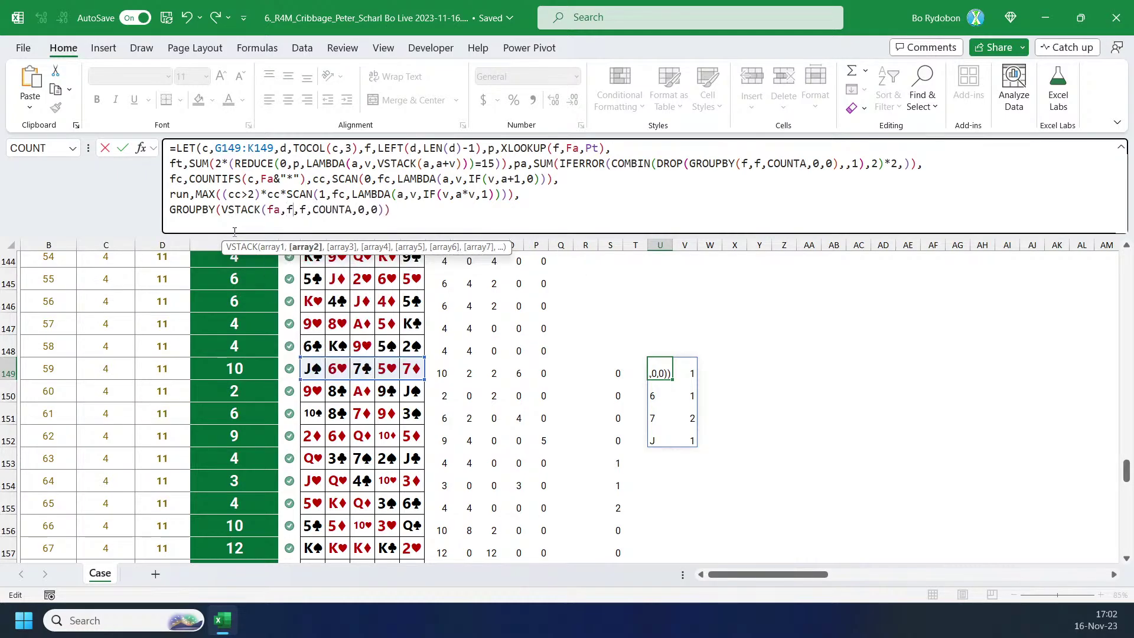
pyautogui.write(')')
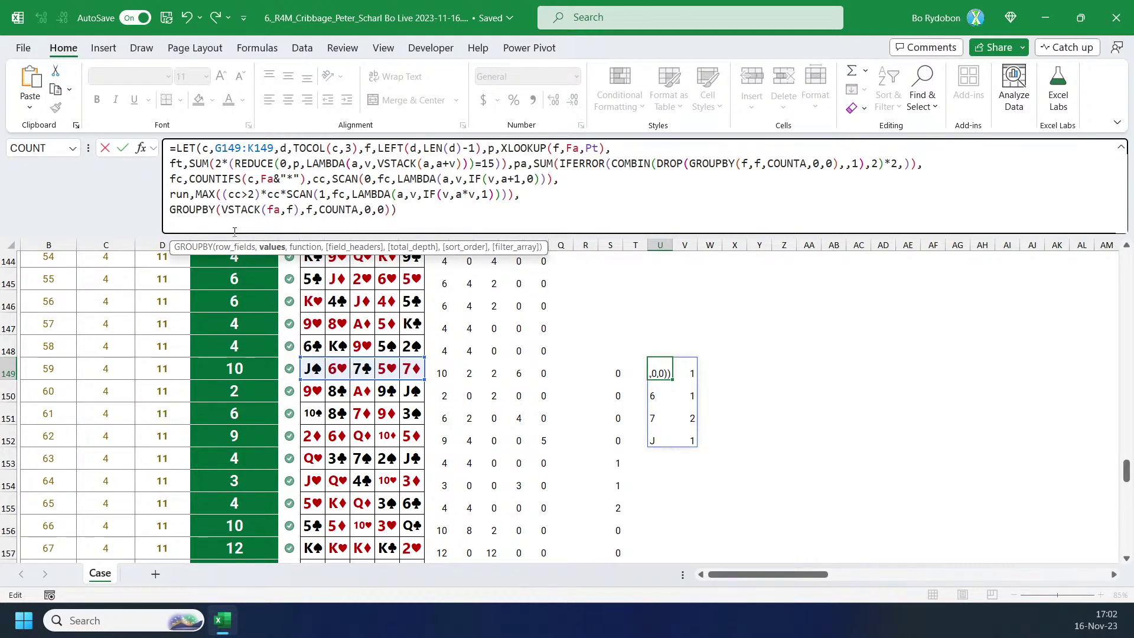
pyautogui.write('VSTACK(fa')
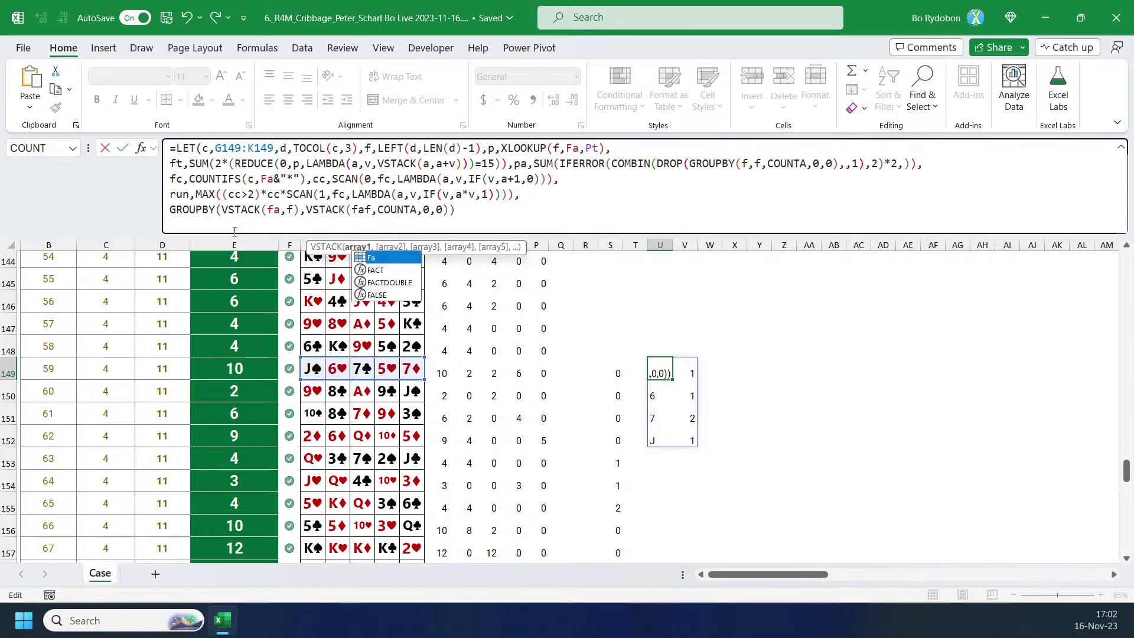
pyautogui.write(',')
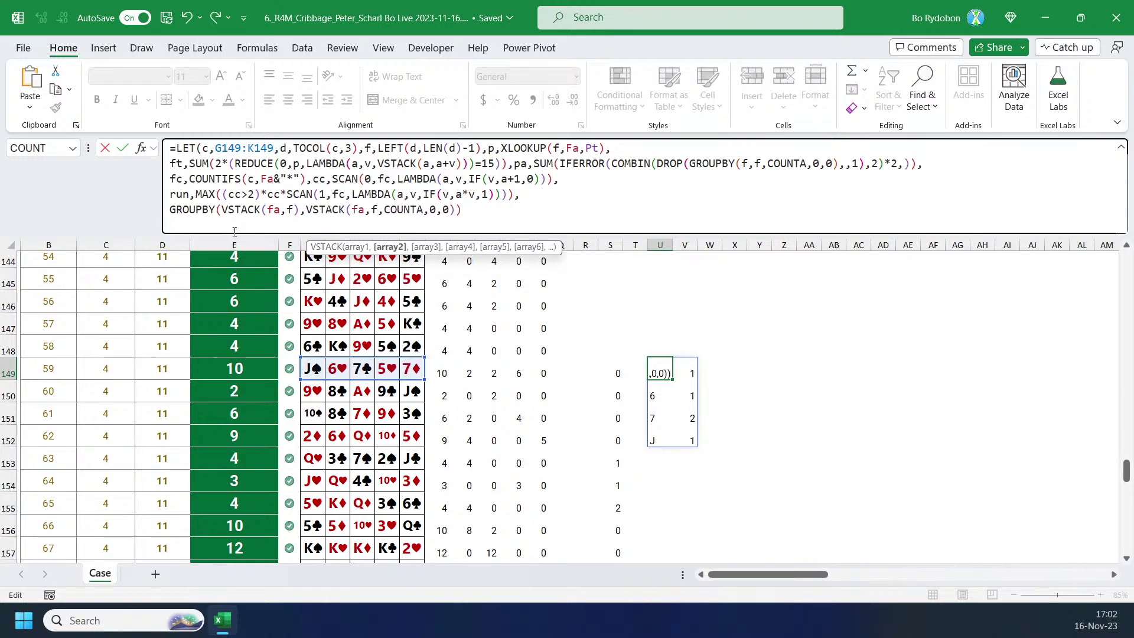
pyautogui.write(')')
pyautogui.press('Return')
pyautogui.press('Up')
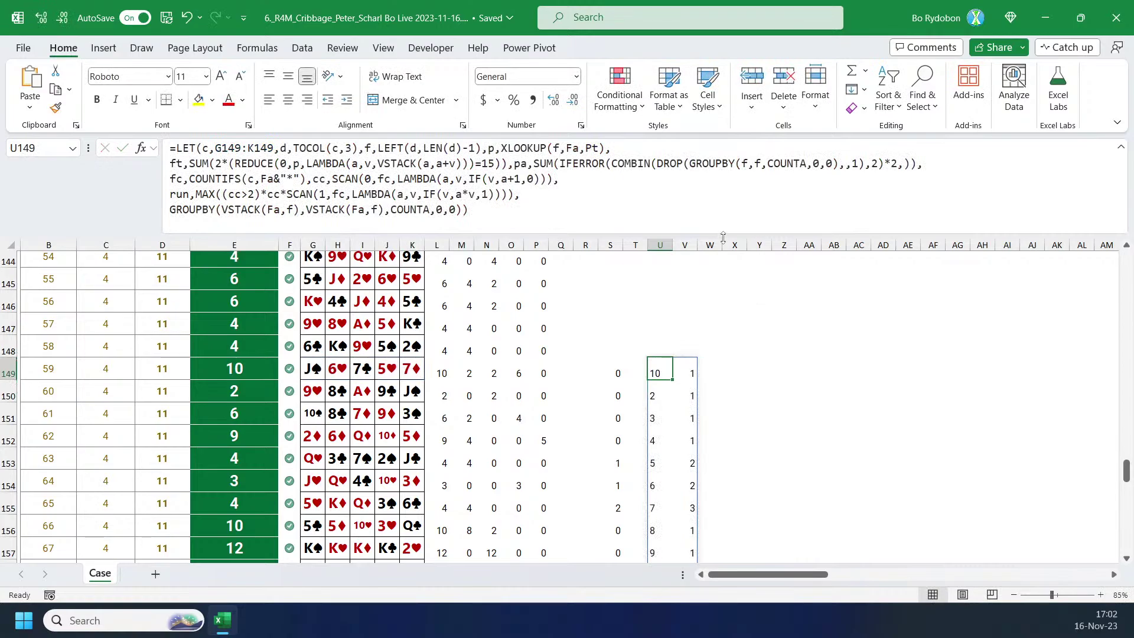
pyautogui.moveTo(723, 236); pyautogui.dragTo(721, 190)
pyautogui.scroll(-1, 734, 317)
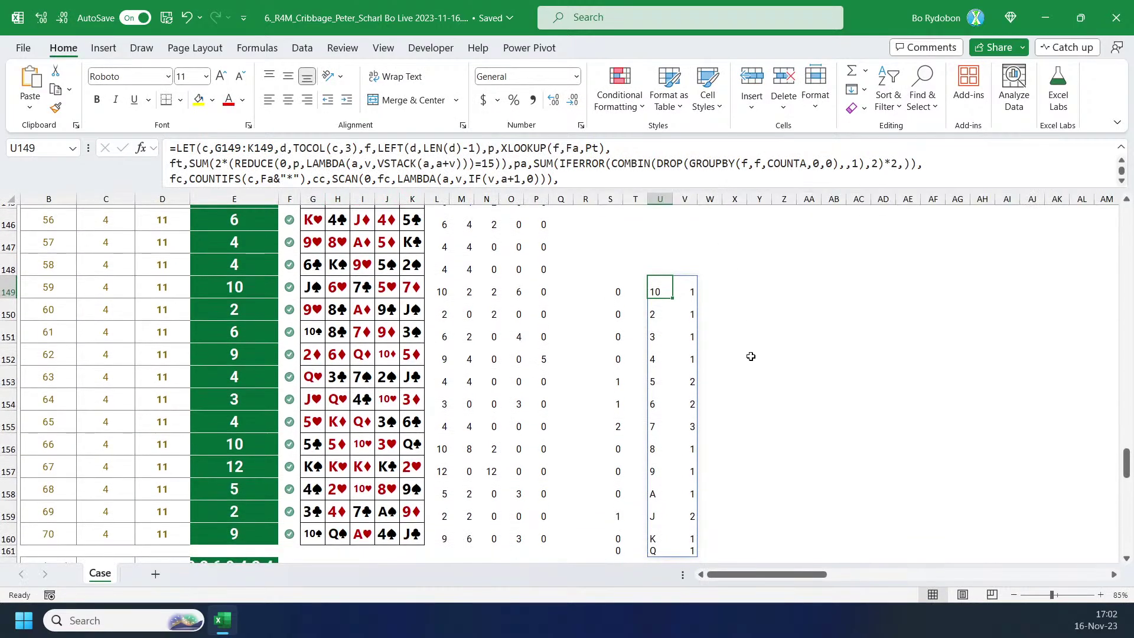
pyautogui.moveTo(687, 292); pyautogui.dragTo(688, 537)
pyautogui.click(659, 293)
pyautogui.scroll(1, 664, 333)
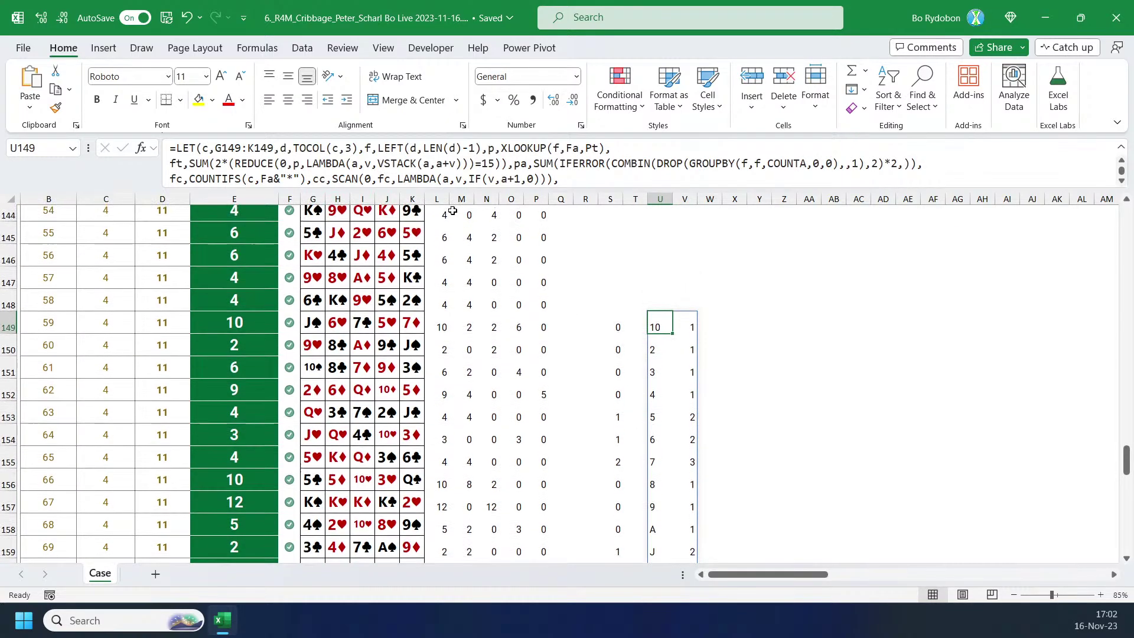
pyautogui.doubleClick(272, 179)
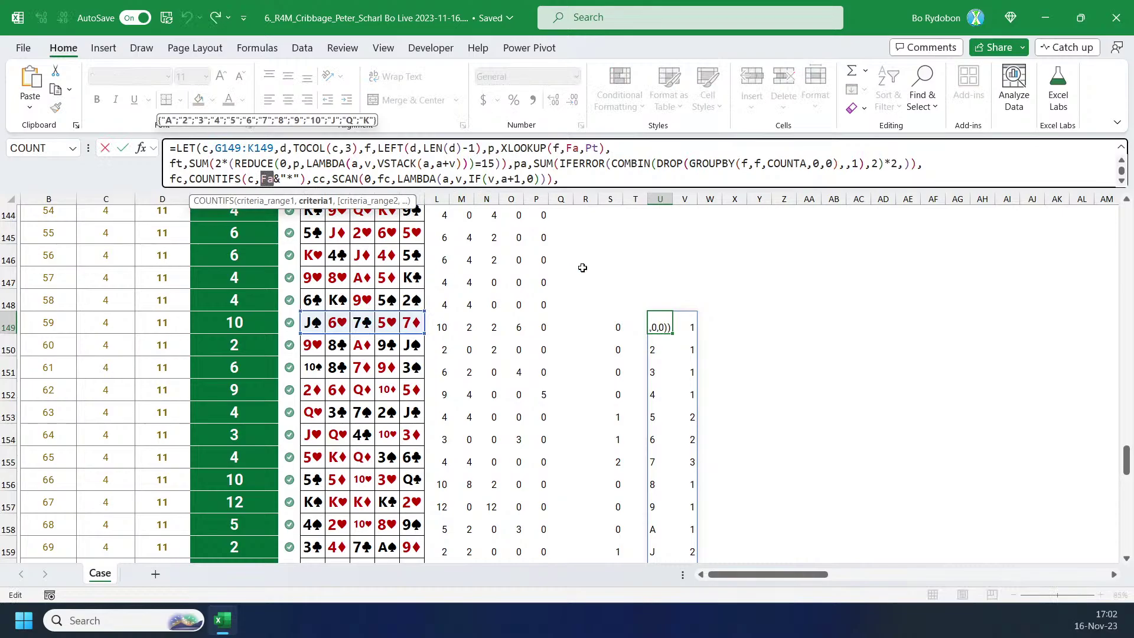
# Replace COUNTA in the last GROUPBY with LAMBDA(x,ROWS(x)-1).
pyautogui.press('Escape')
pyautogui.moveTo(564, 188); pyautogui.dragTo(561, 250)
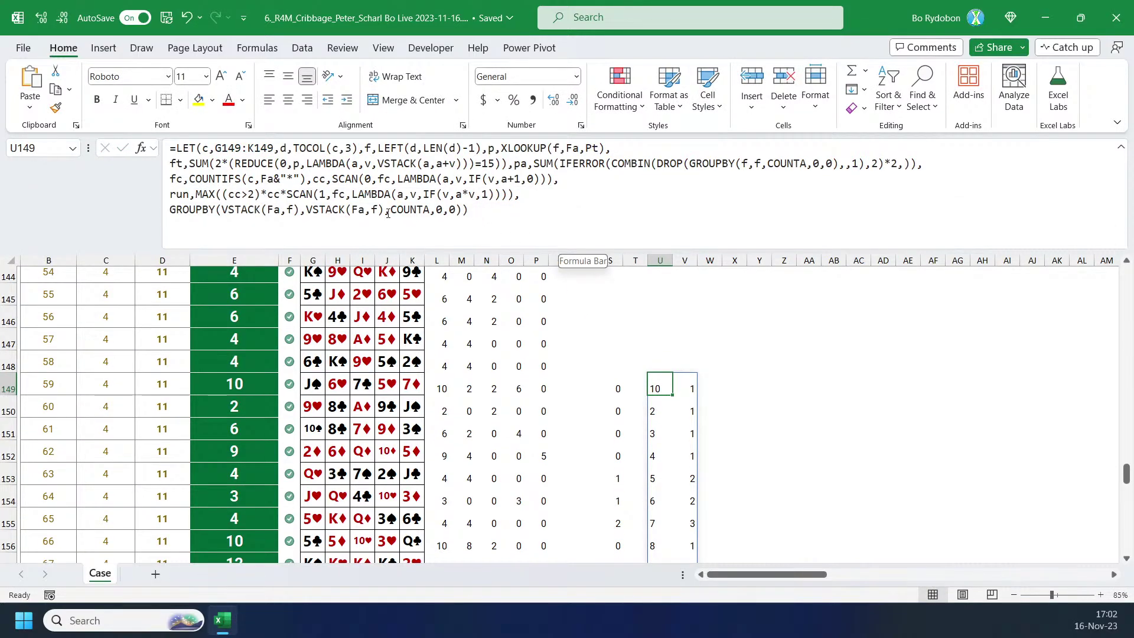
pyautogui.doubleClick(422, 211)
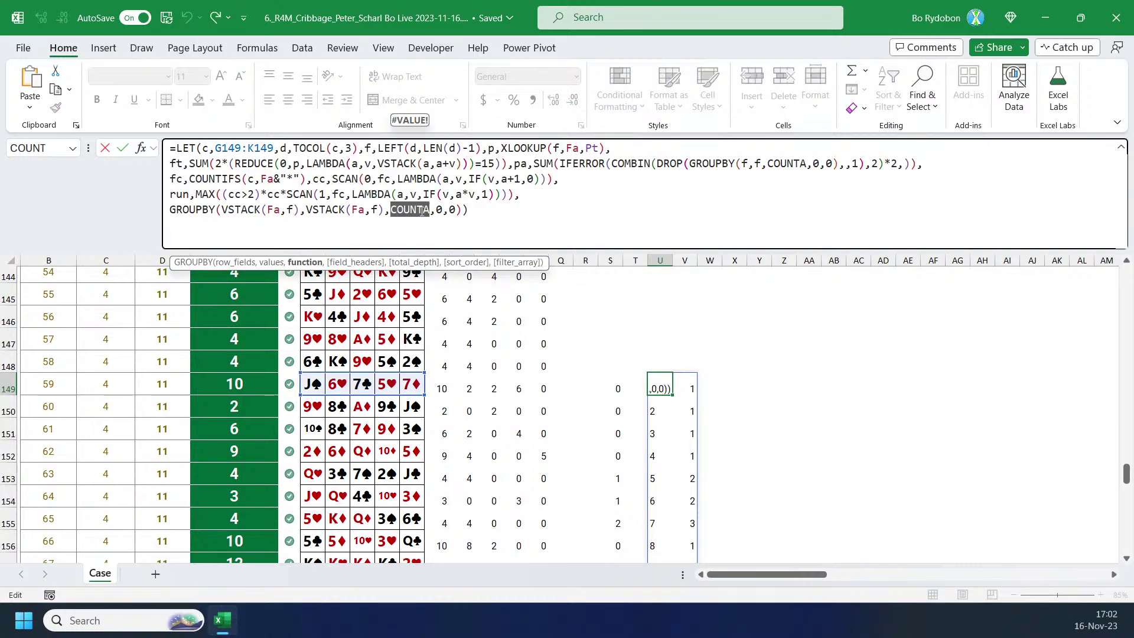
pyautogui.write('lam')
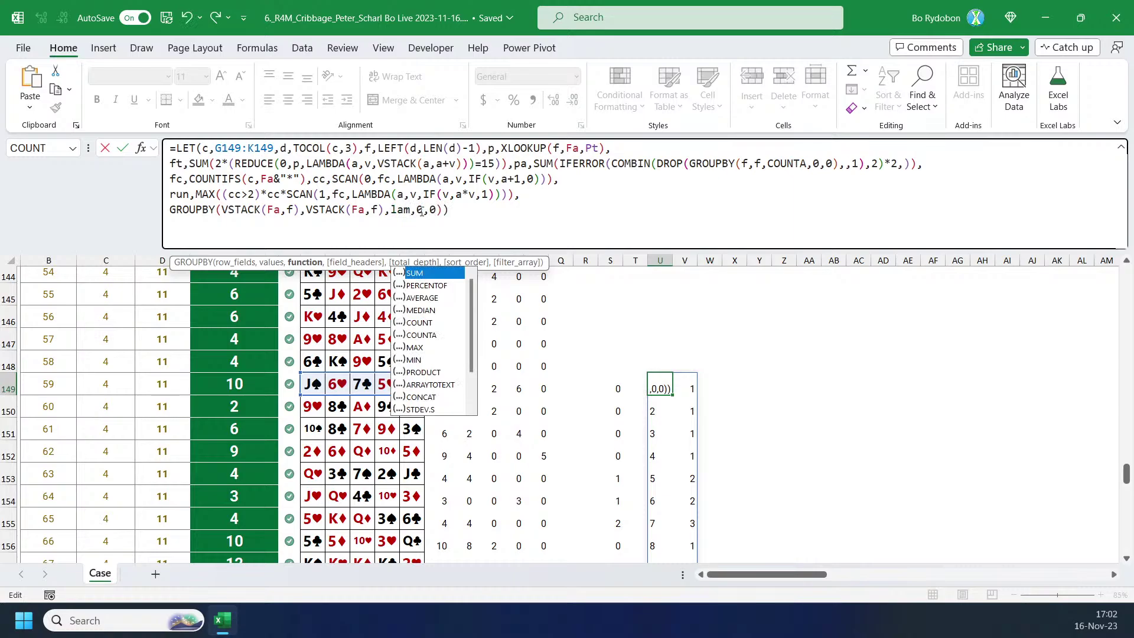
pyautogui.press('Escape')
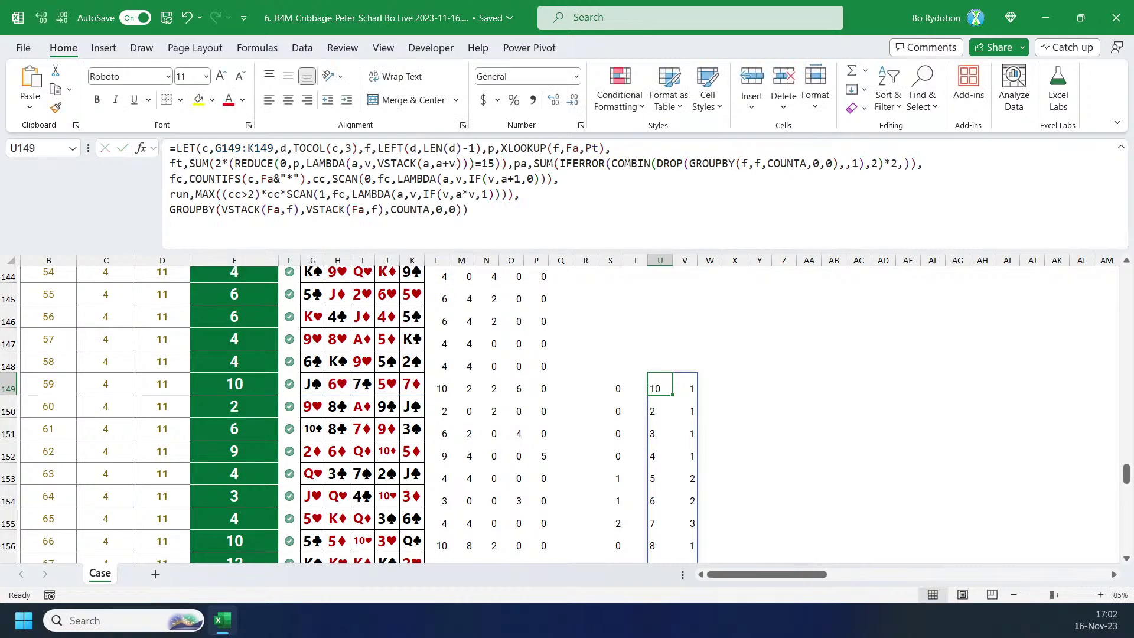
pyautogui.click(430, 211)
pyautogui.write('-1')
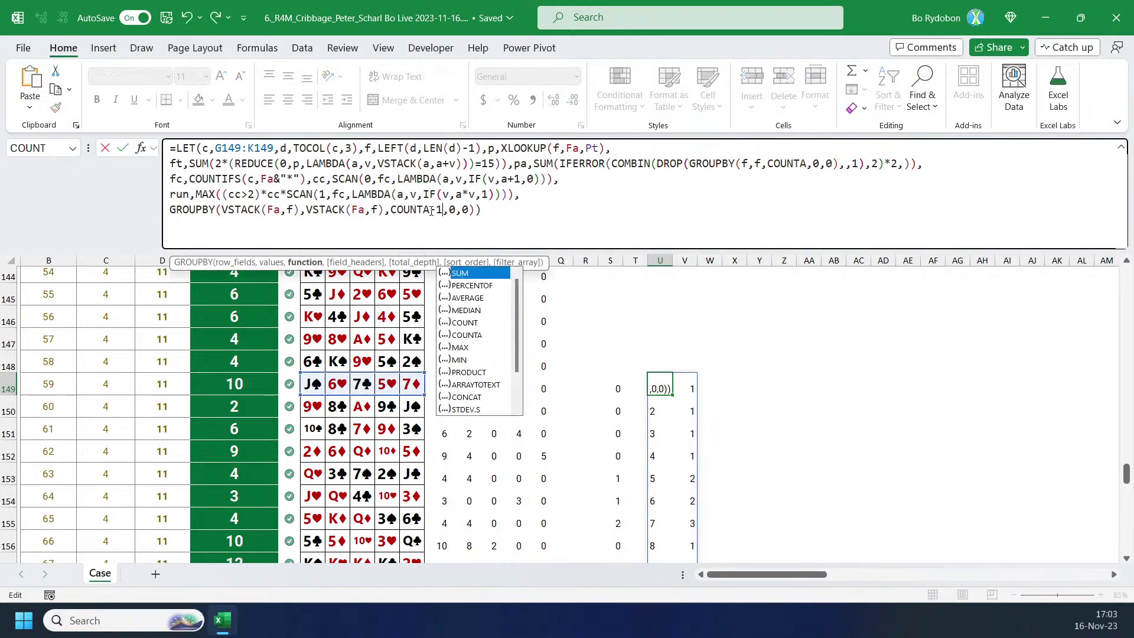
pyautogui.press('Escape')
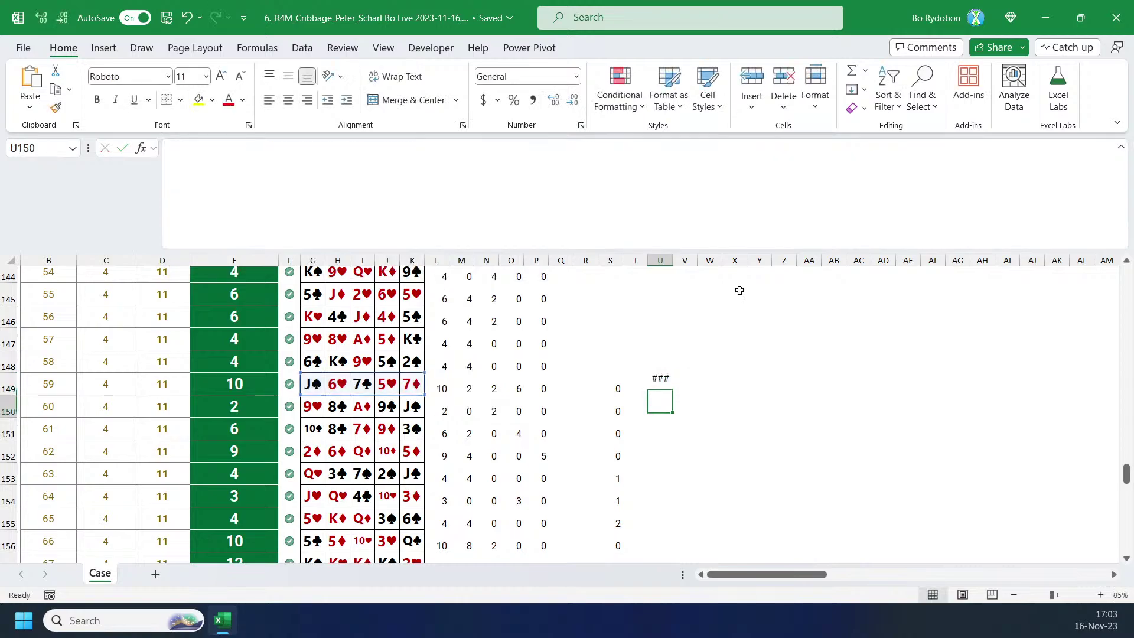
pyautogui.doubleClick(410, 211)
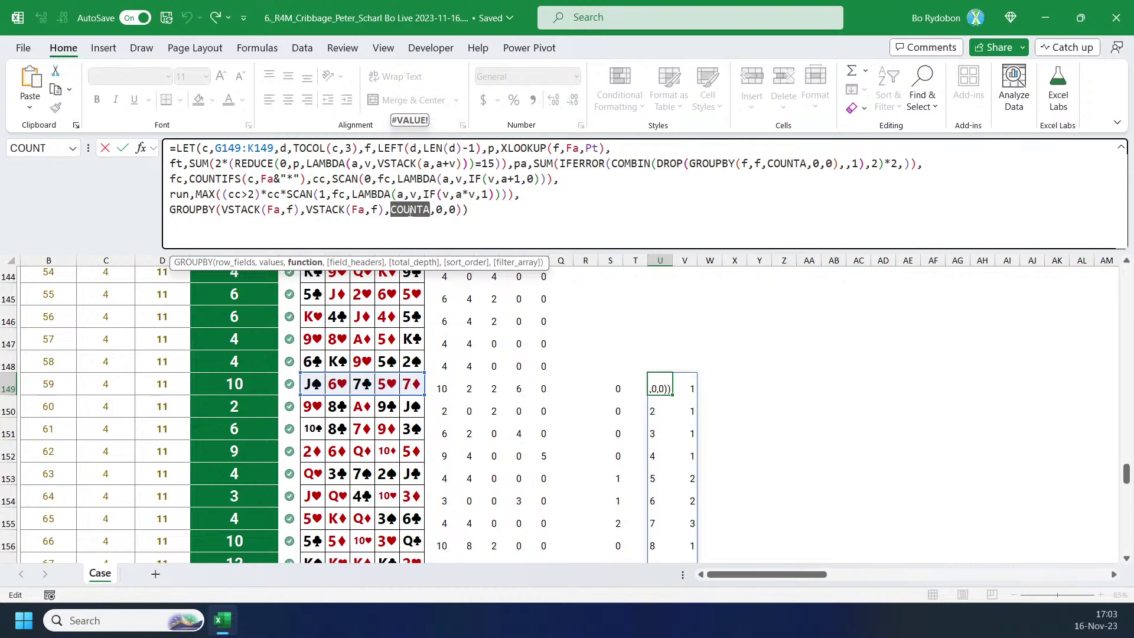
pyautogui.write('1')
pyautogui.write('am')
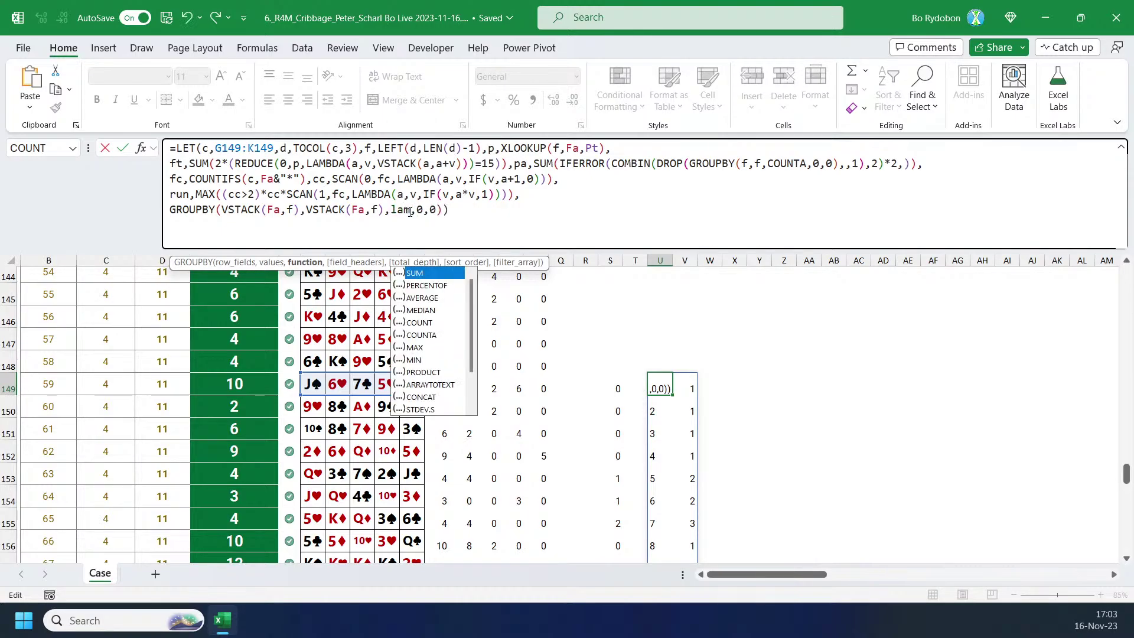
pyautogui.write('bda(x,')
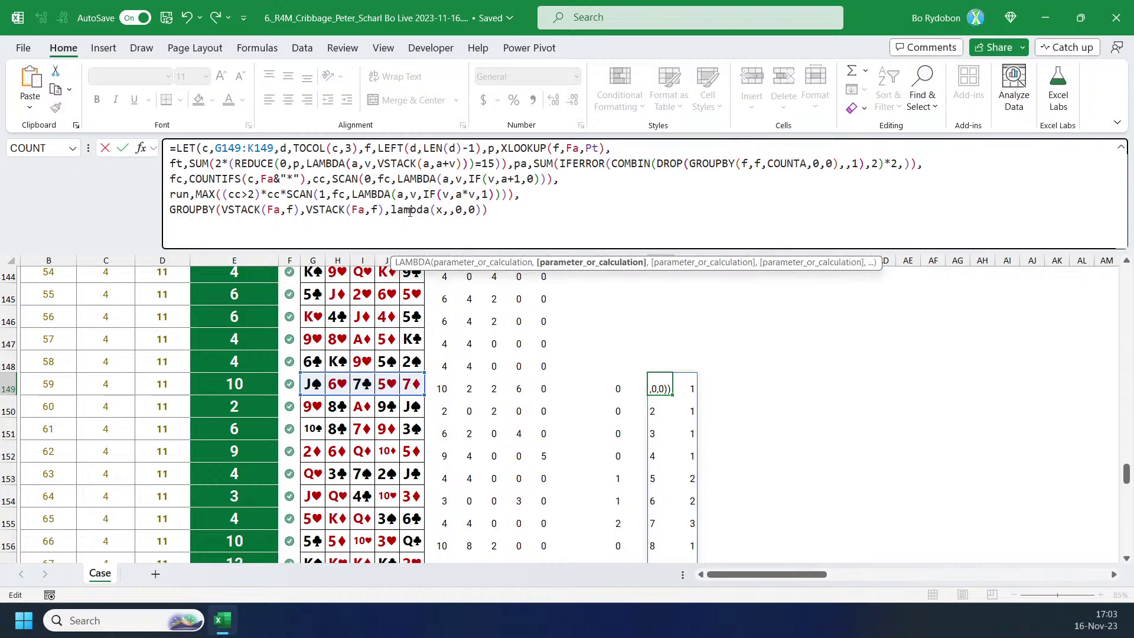
pyautogui.write('counta')
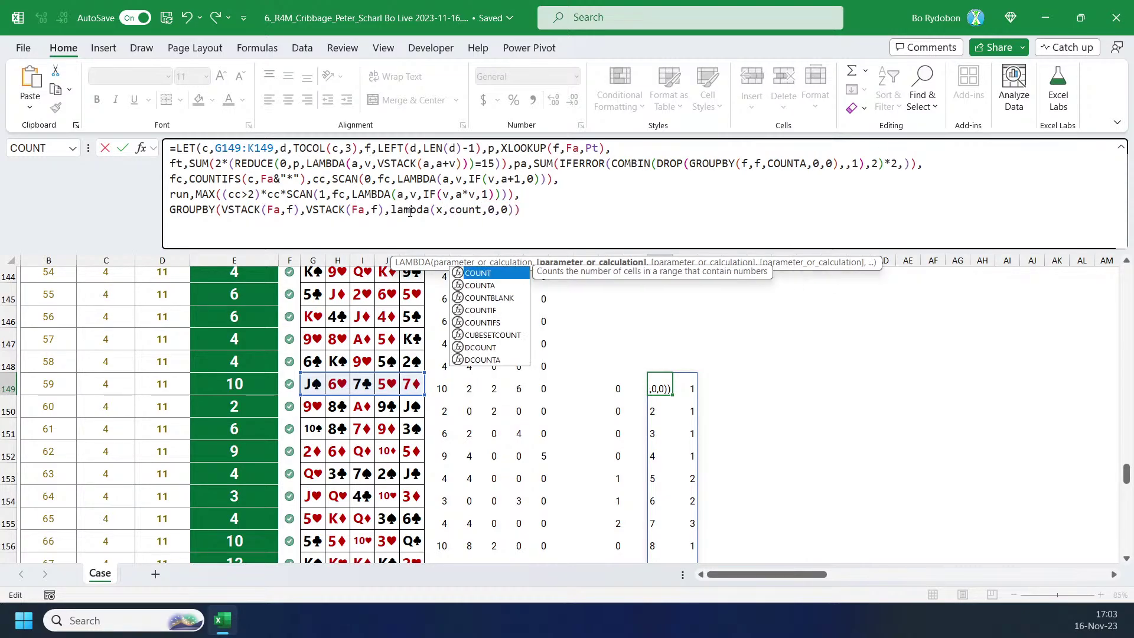
pyautogui.press('BackSpace')
pyautogui.press('BackSpace')
pyautogui.press('BackSpace')
pyautogui.press('BackSpace')
pyautogui.press('BackSpace')
pyautogui.press('BackSpace')
pyautogui.write('rows')
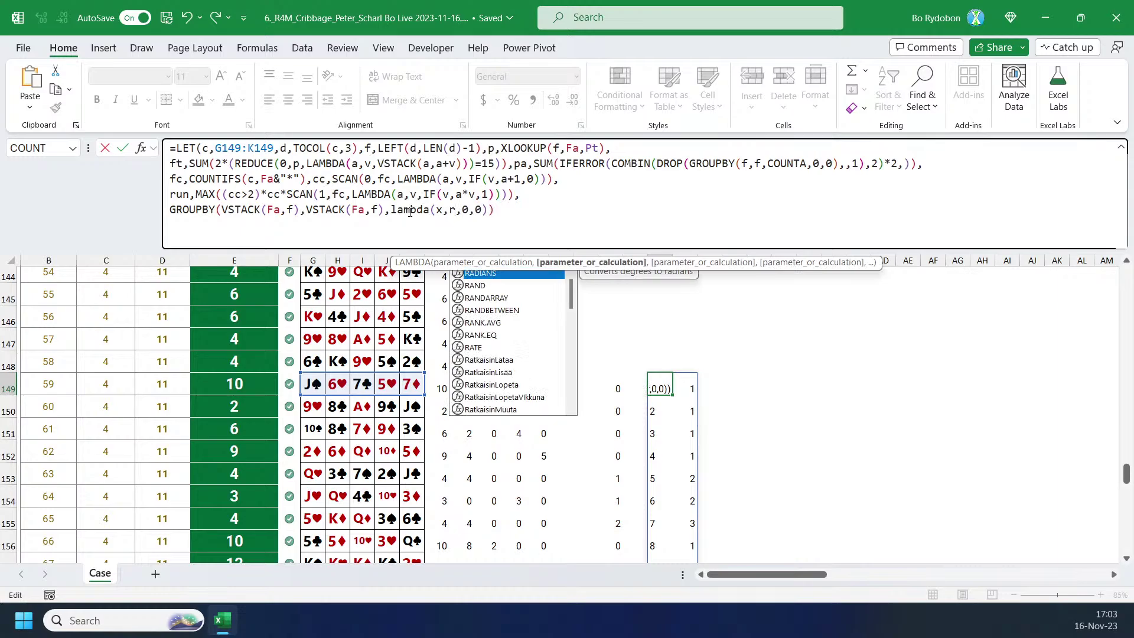
pyautogui.write('(x)-')
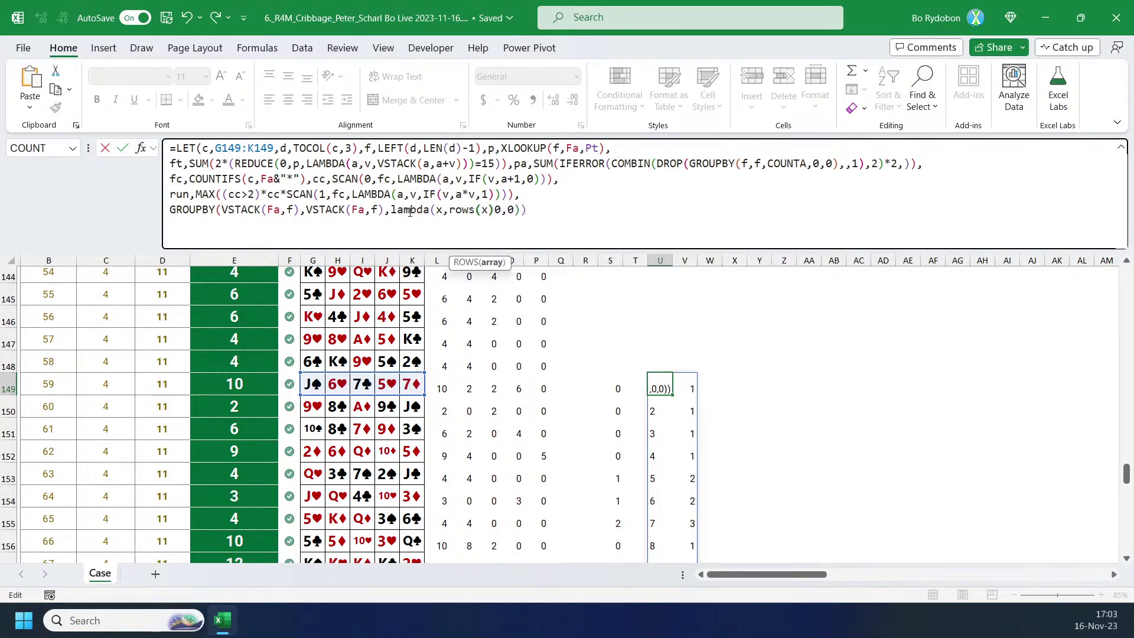
pyautogui.write('1),')
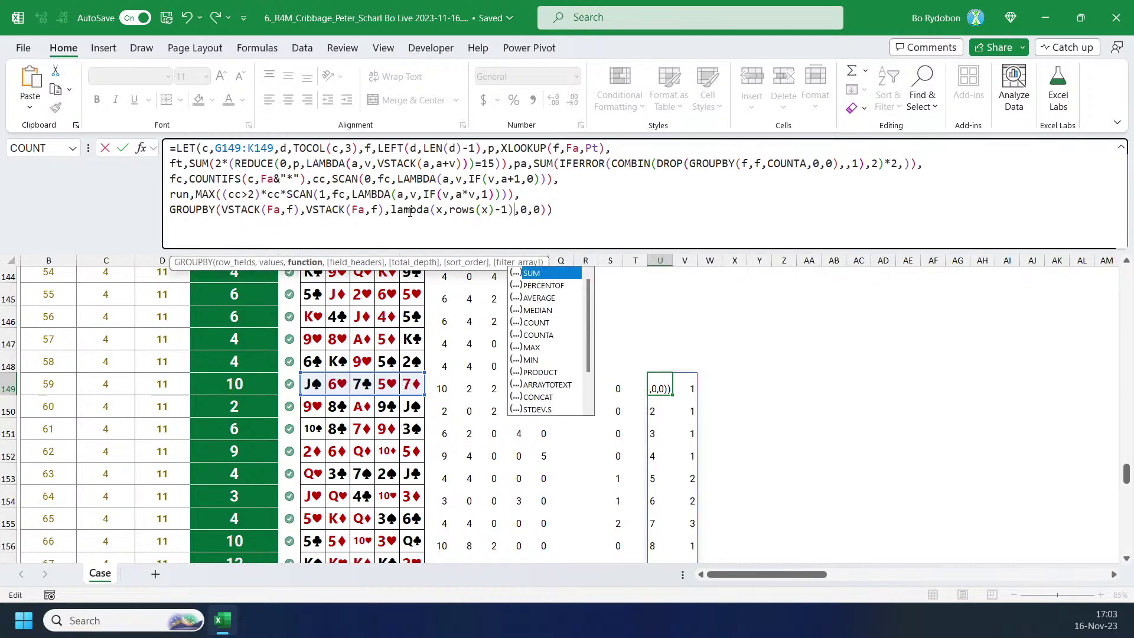
pyautogui.press('Return')
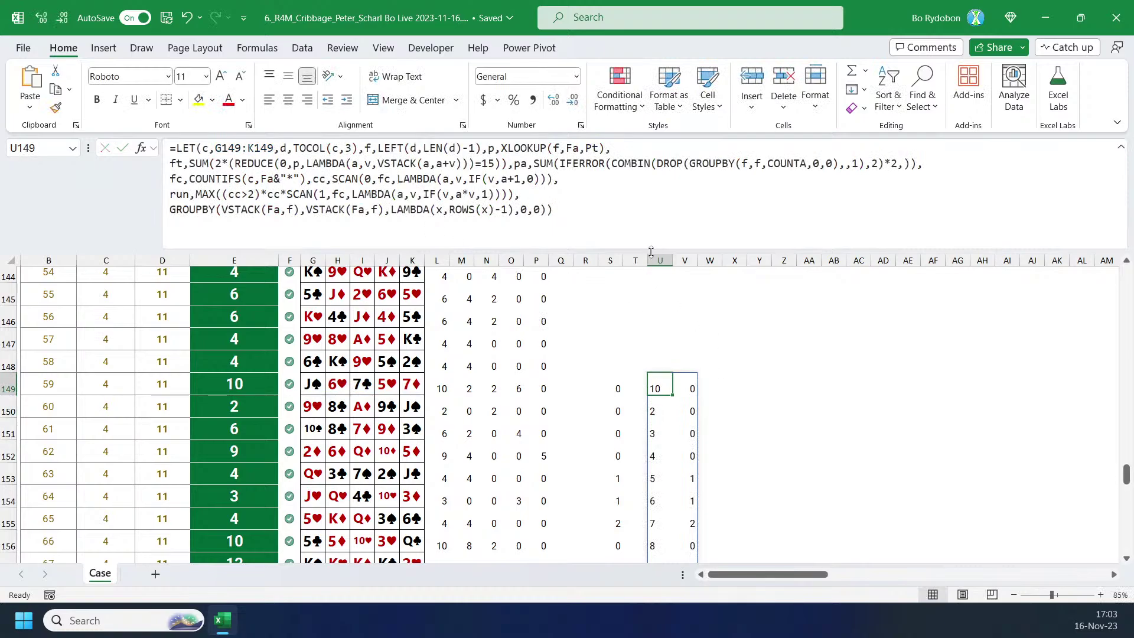
# Check the spilled counts for ranks 5, 6, 7 and the A row.
pyautogui.moveTo(650, 252); pyautogui.dragTo(650, 222)
pyautogui.scroll(-1, 701, 404)
pyautogui.moveTo(692, 378); pyautogui.dragTo(684, 426)
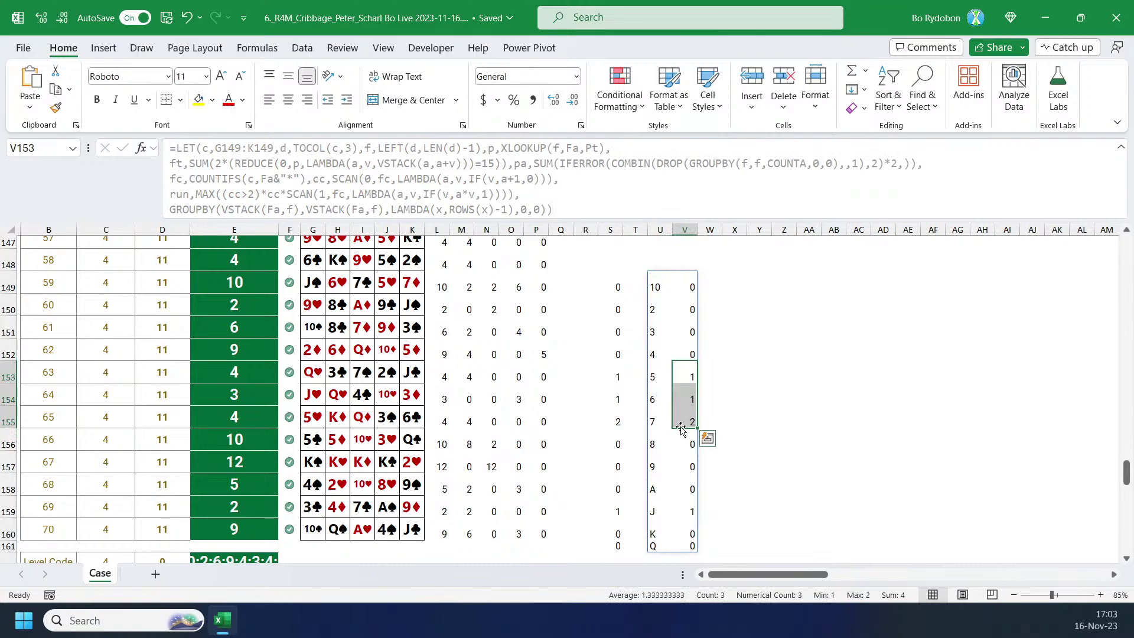
pyautogui.moveTo(654, 490); pyautogui.dragTo(679, 489)
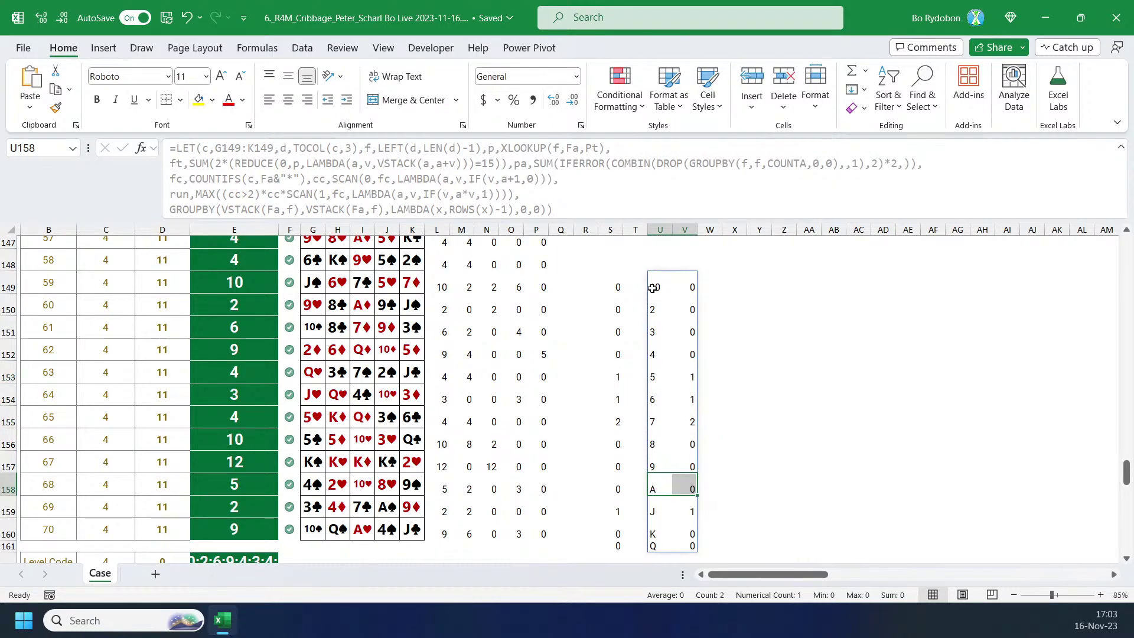
# Try adding a sort_order argument after 0,0, then discard the change.
pyautogui.click(654, 282)
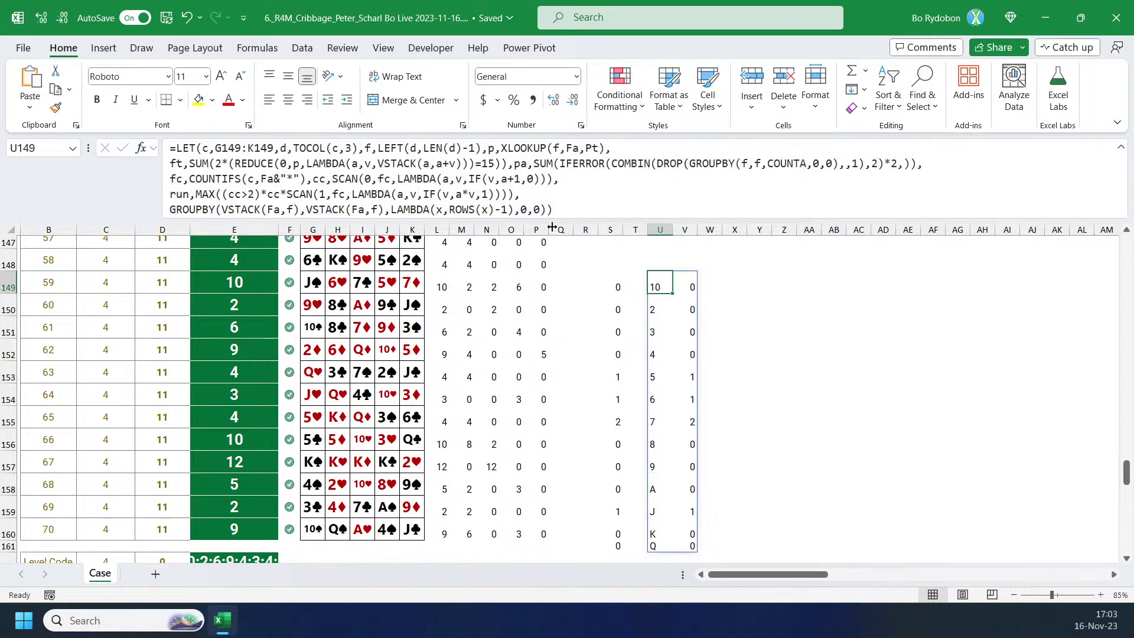
pyautogui.moveTo(553, 228); pyautogui.dragTo(552, 270)
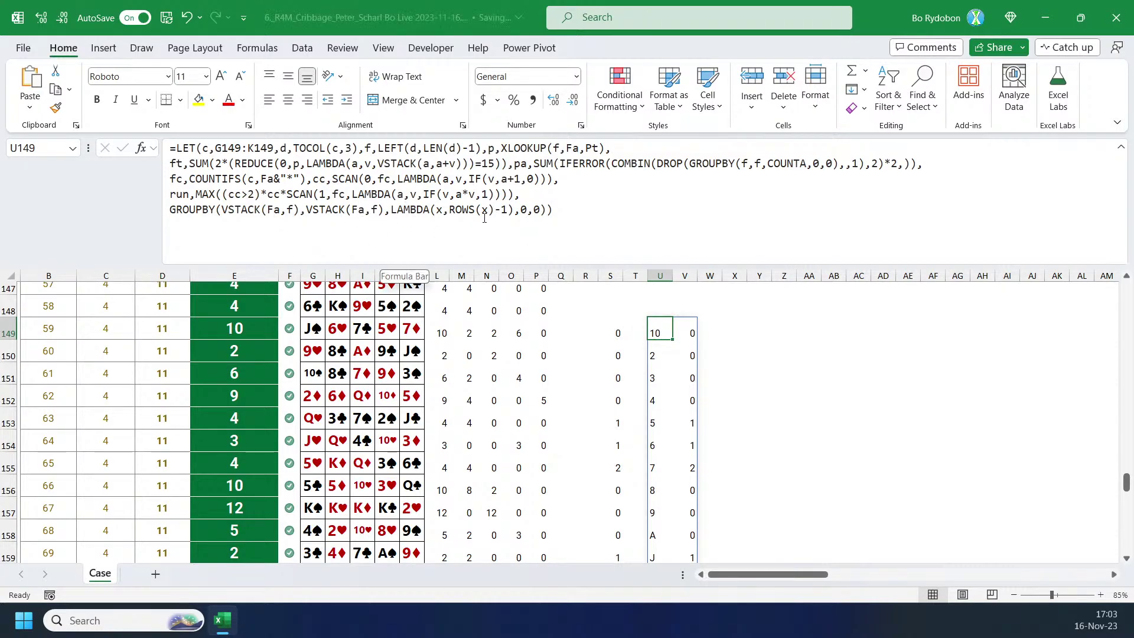
pyautogui.click(542, 211)
pyautogui.write(',B:AF')
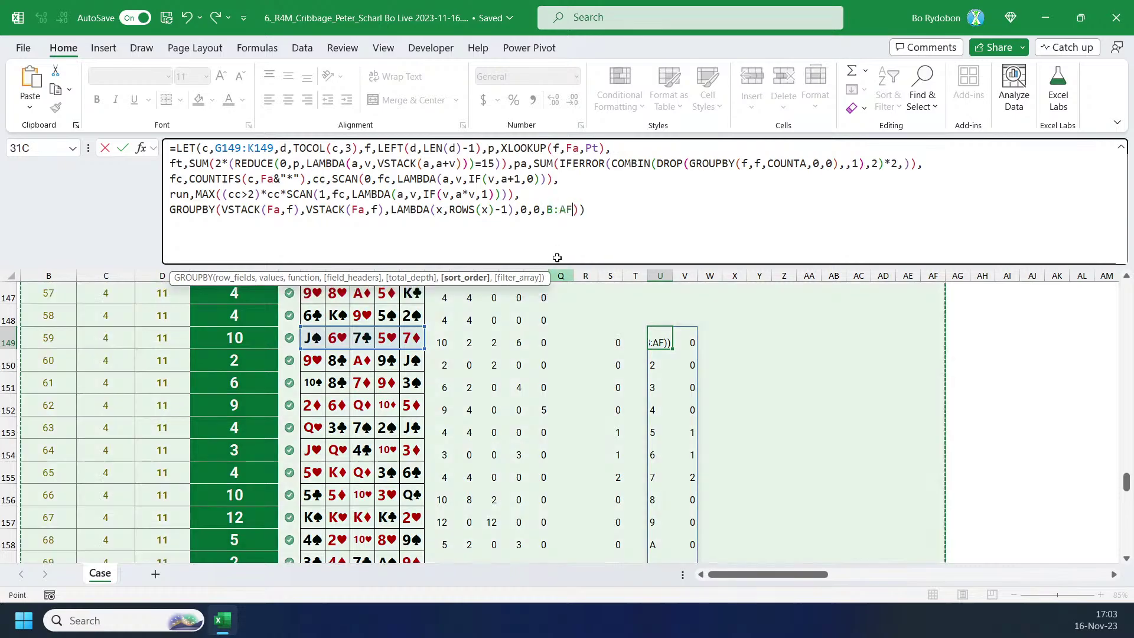
pyautogui.press('Escape')
pyautogui.moveTo(568, 268); pyautogui.dragTo(567, 236)
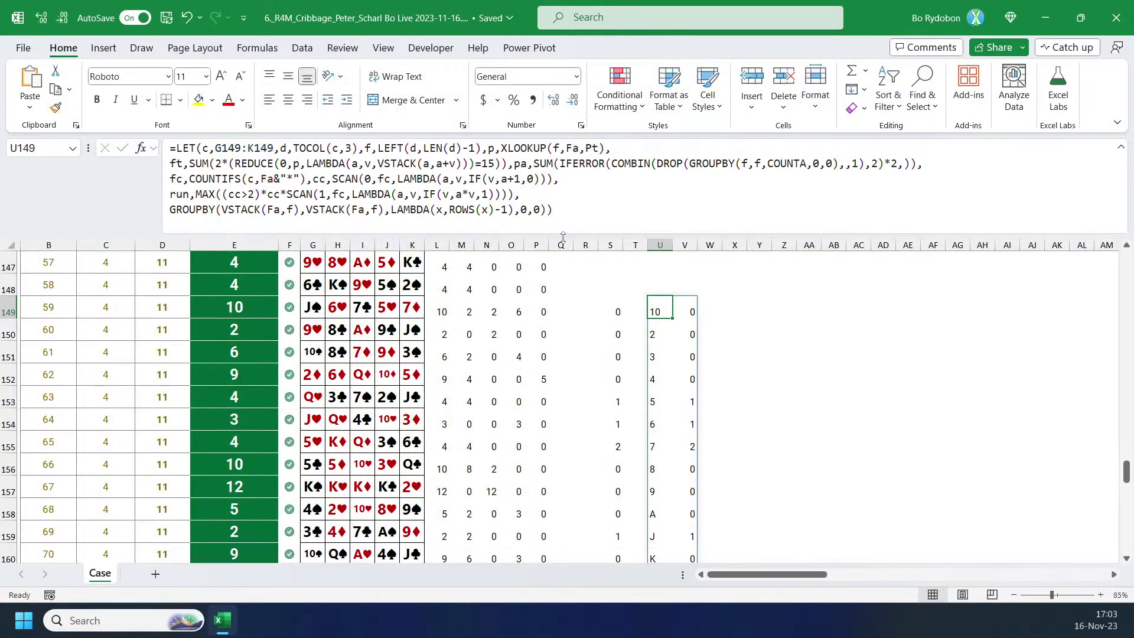
pyautogui.click(541, 212)
pyautogui.write(',')
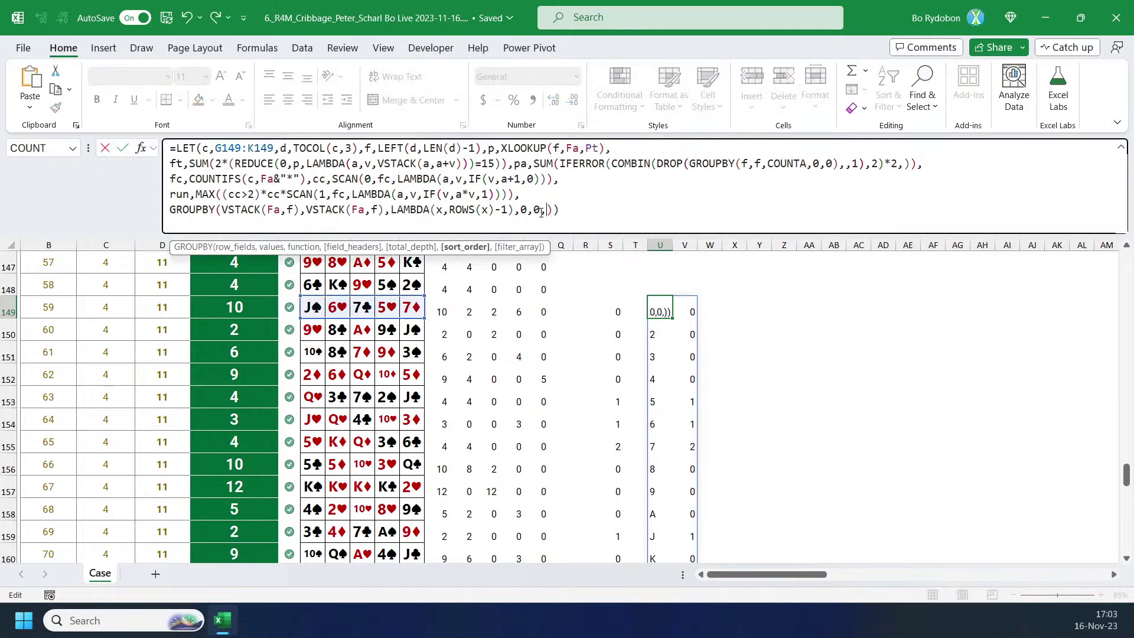
pyautogui.press('Escape')
# Copy the U149 formula and select empty cell X149 for a test copy.
pyautogui.press('F2')
pyautogui.hotkey('ctrl', 'a')
pyautogui.hotkey('ctrl', 'c')
pyautogui.press('Escape')
pyautogui.click(734, 307)
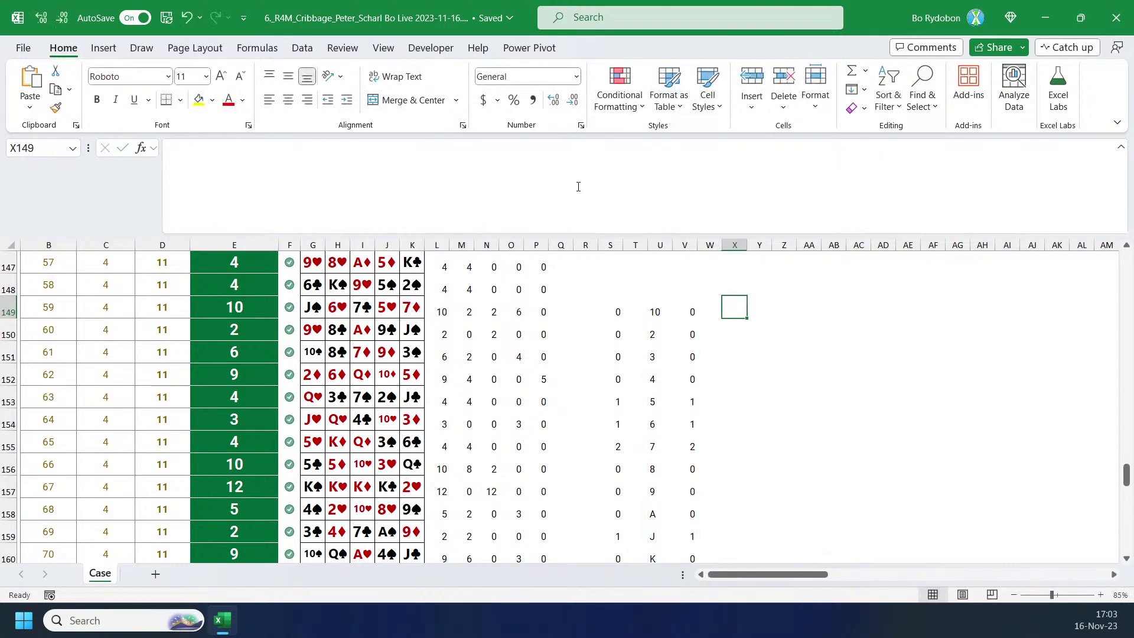
# Paste the formula into X149 with an extra sort_order argument after 0,0.
pyautogui.click(577, 182)
pyautogui.hotkey('ctrl', 'v')
pyautogui.click(539, 210)
pyautogui.write(',')
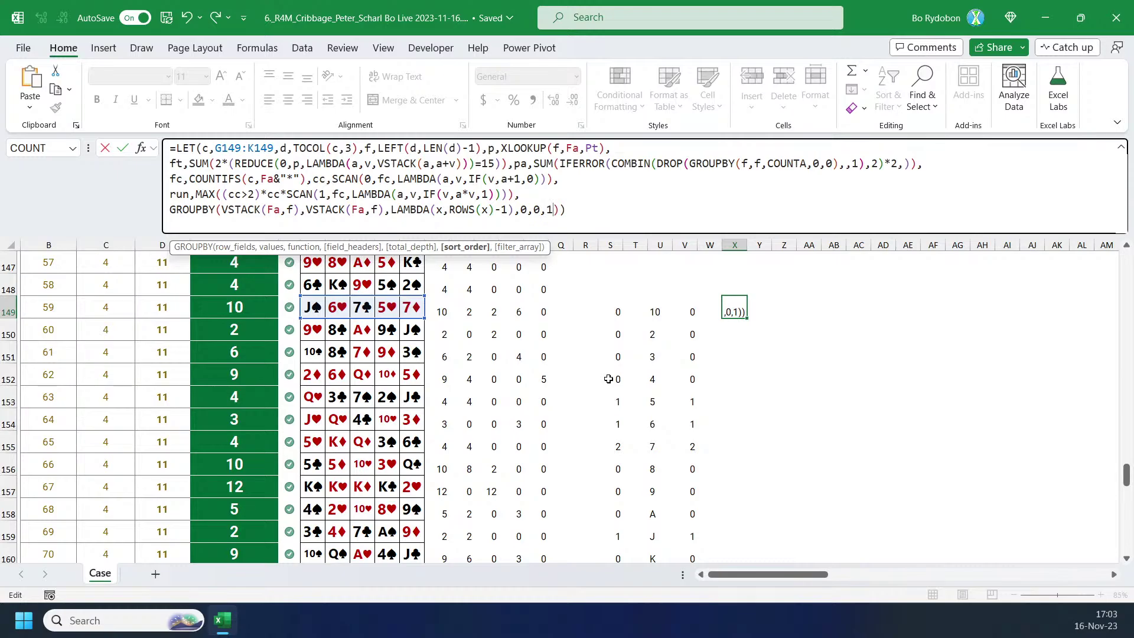
pyautogui.hotkey('ctrl', 'Return')
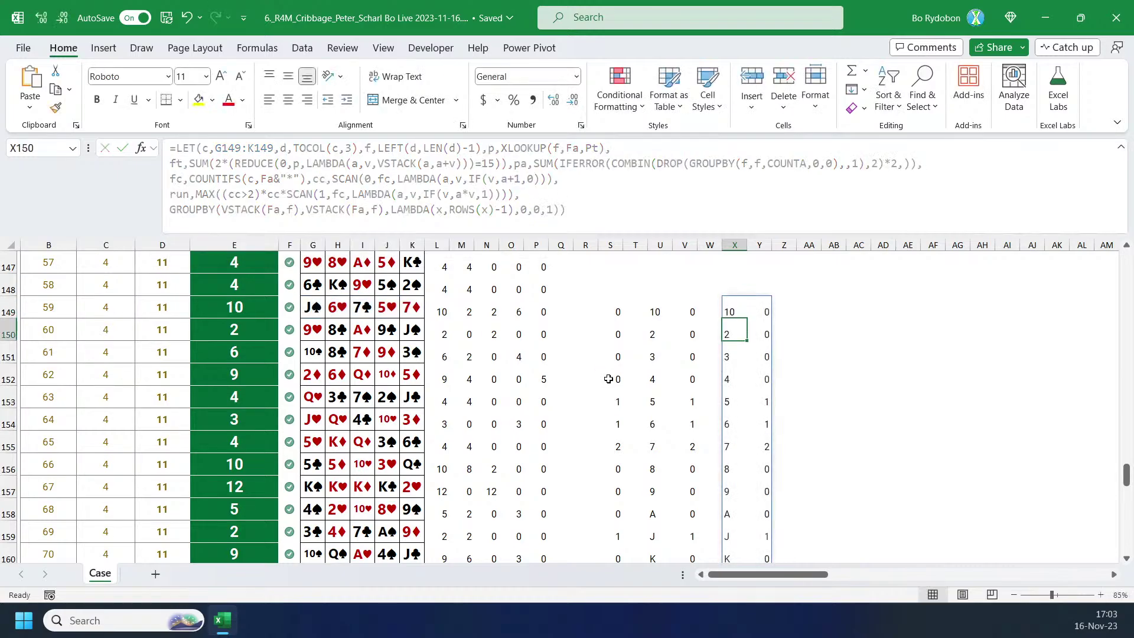
# Change the 1 in IF(v,a*v,1) to -1, then restore it to 1.
pyautogui.moveTo(726, 236); pyautogui.dragTo(725, 206)
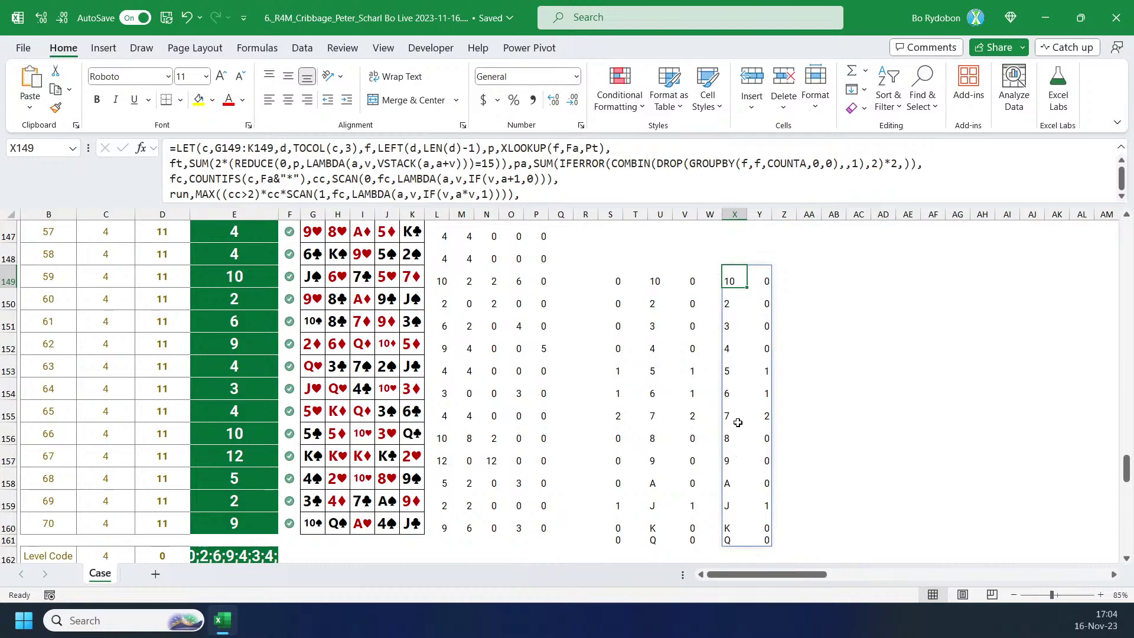
pyautogui.click(482, 194)
pyautogui.write('-')
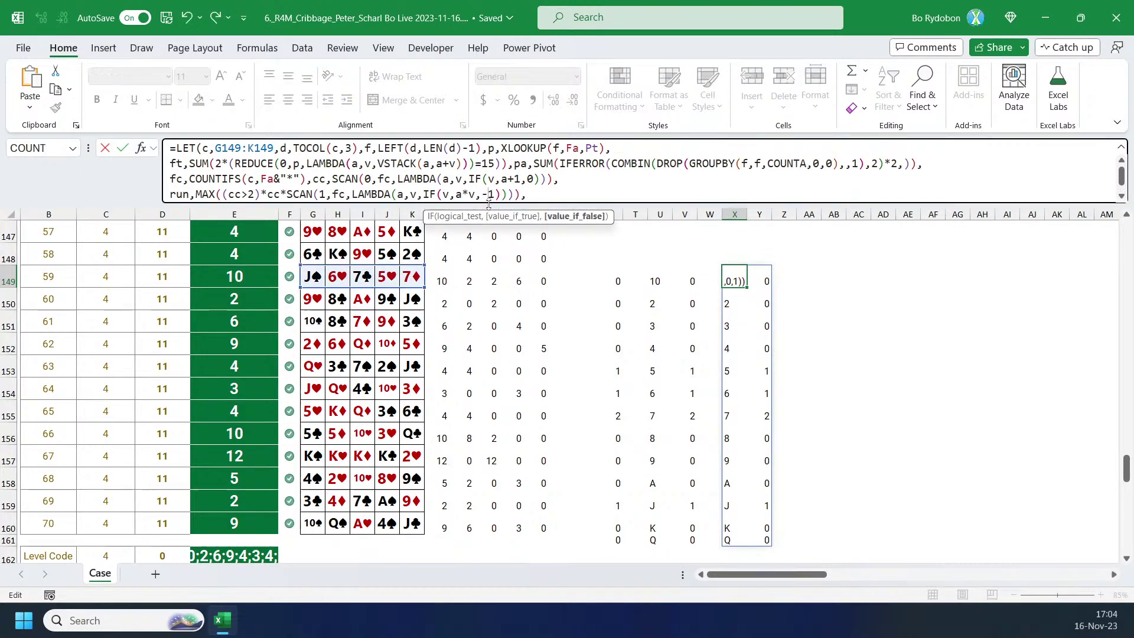
pyautogui.press('Return')
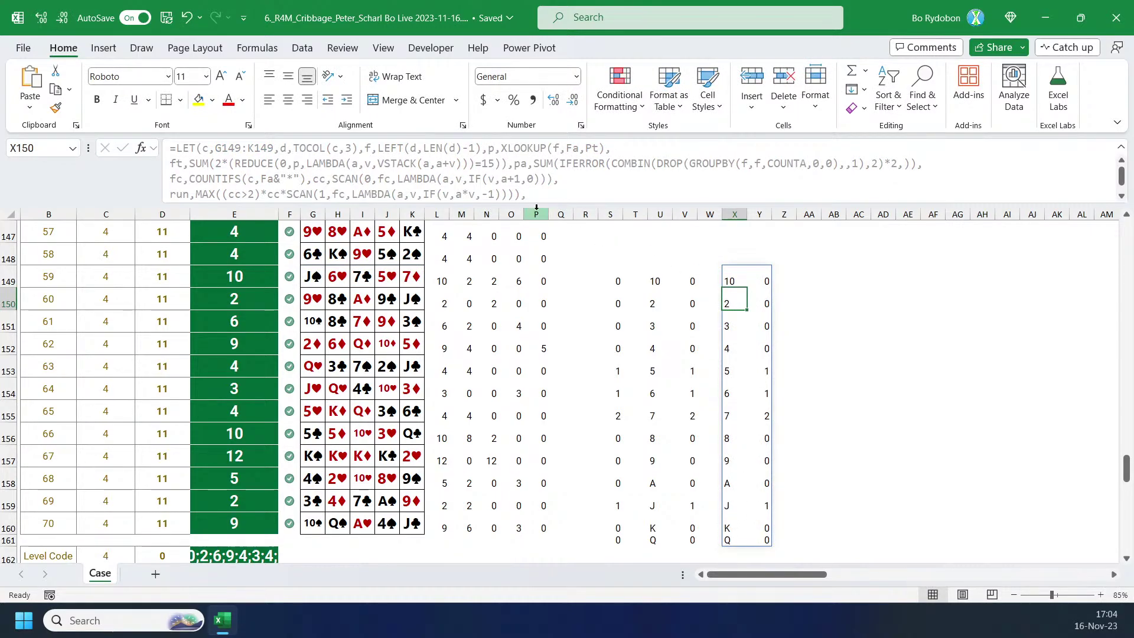
pyautogui.click(727, 275)
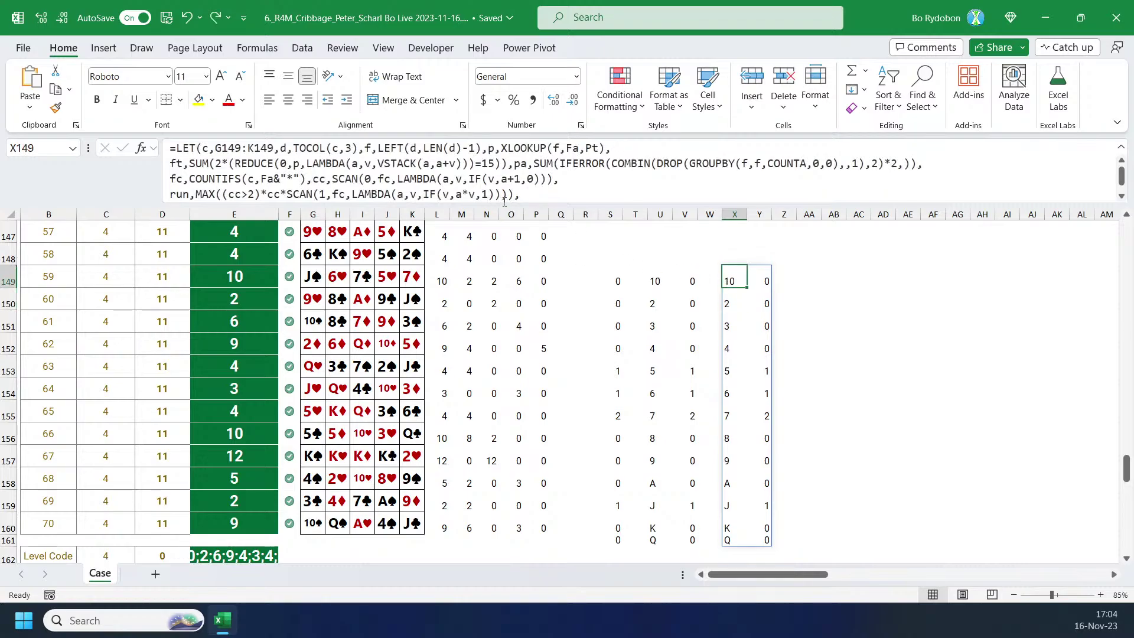
pyautogui.click(483, 195)
pyautogui.press('BackSpace')
pyautogui.hotkey('ctrl', 'Return')
# Set the last GROUPBY's sort_order to -1 so ranks sort descending.
pyautogui.moveTo(451, 207); pyautogui.dragTo(450, 279)
pyautogui.click(549, 211)
pyautogui.write('1')
pyautogui.hotkey('ctrl', 'Return')
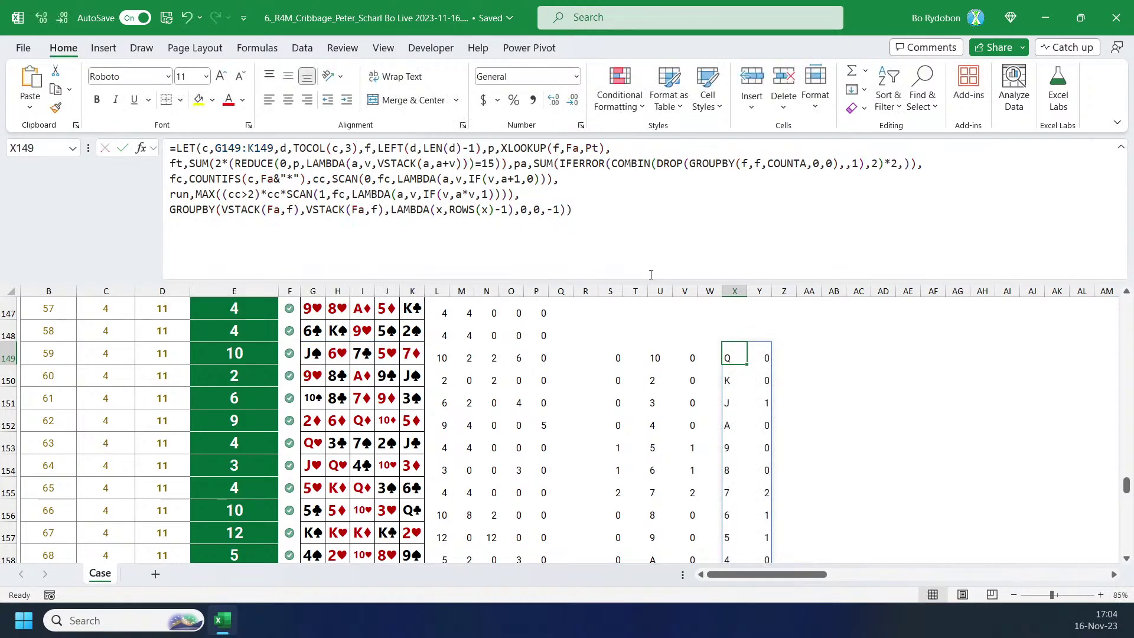
pyautogui.moveTo(650, 275); pyautogui.dragTo(649, 247)
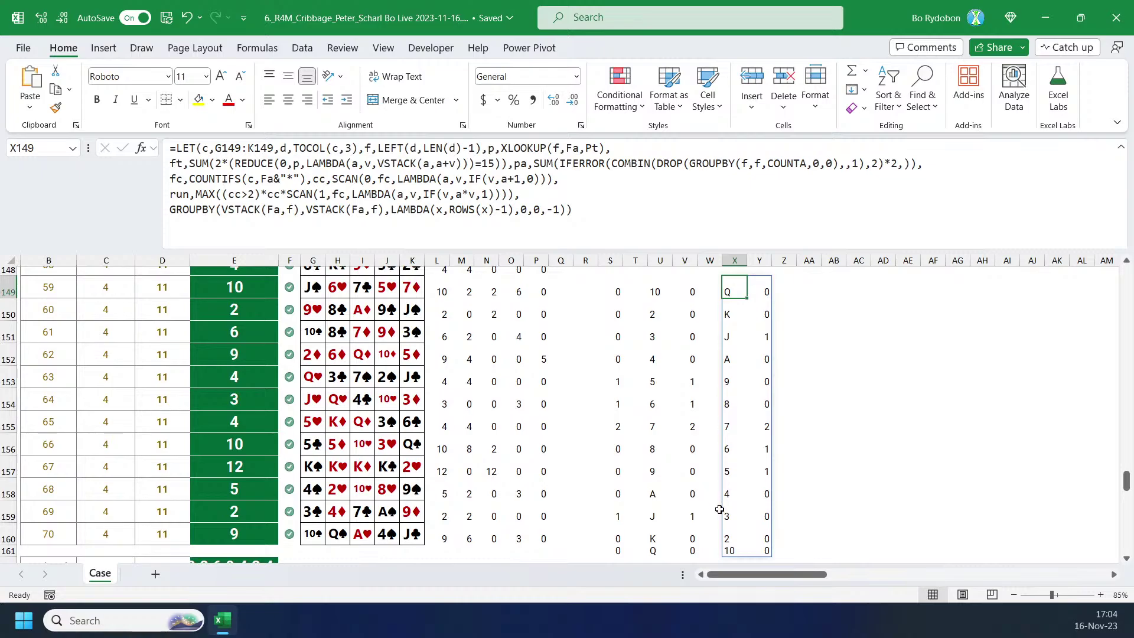
# Change the sort_order to -2, sorting descending by count, and check the column total.
pyautogui.click(557, 211)
pyautogui.press('BackSpace')
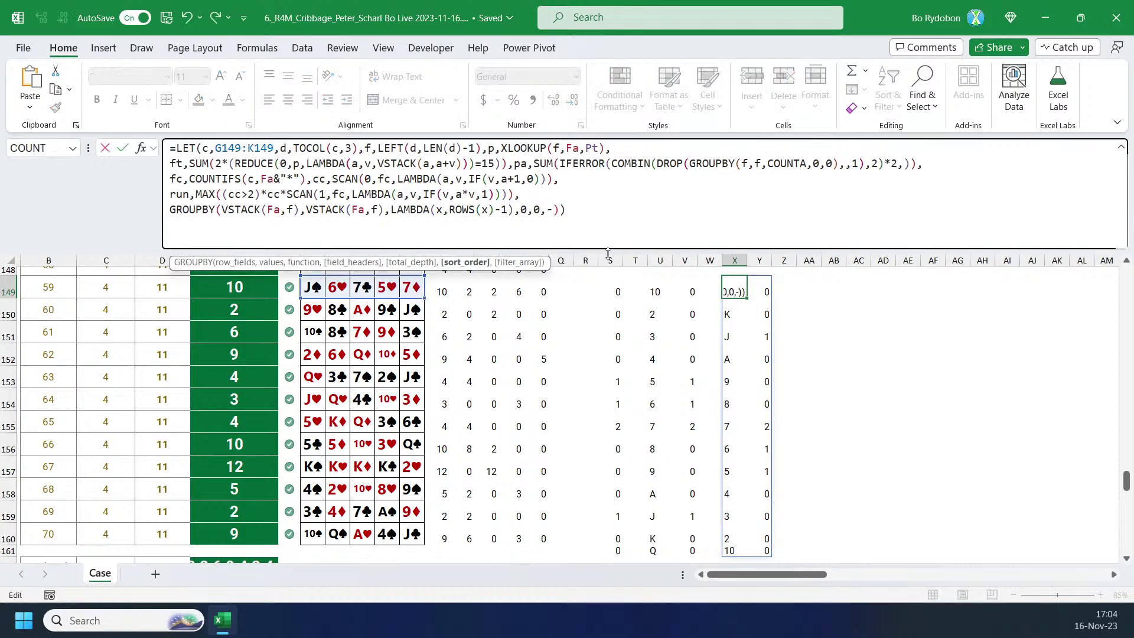
pyautogui.write('2')
pyautogui.press('Return')
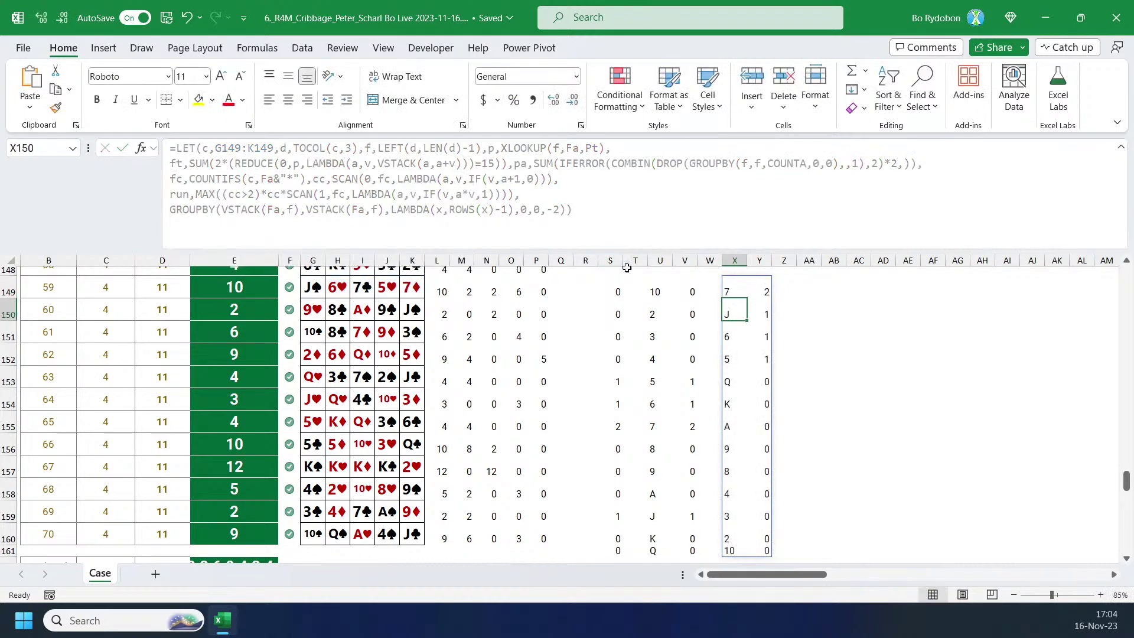
pyautogui.moveTo(762, 291); pyautogui.dragTo(764, 549)
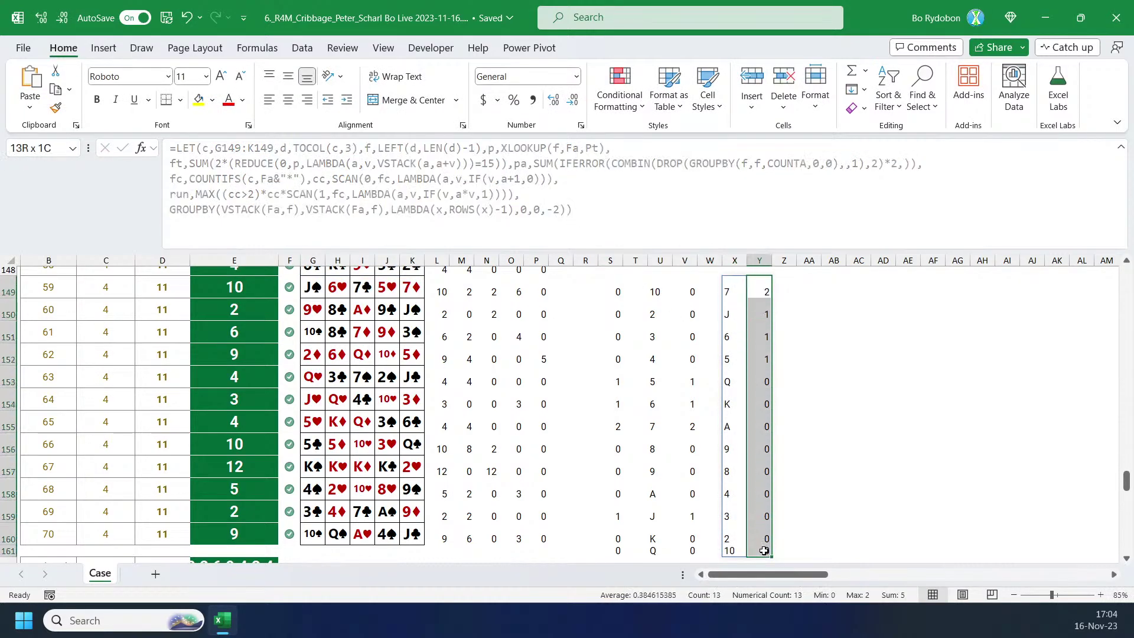
# Change the sort_order to 2, sorting ascending by count, and recheck the total.
pyautogui.click(733, 293)
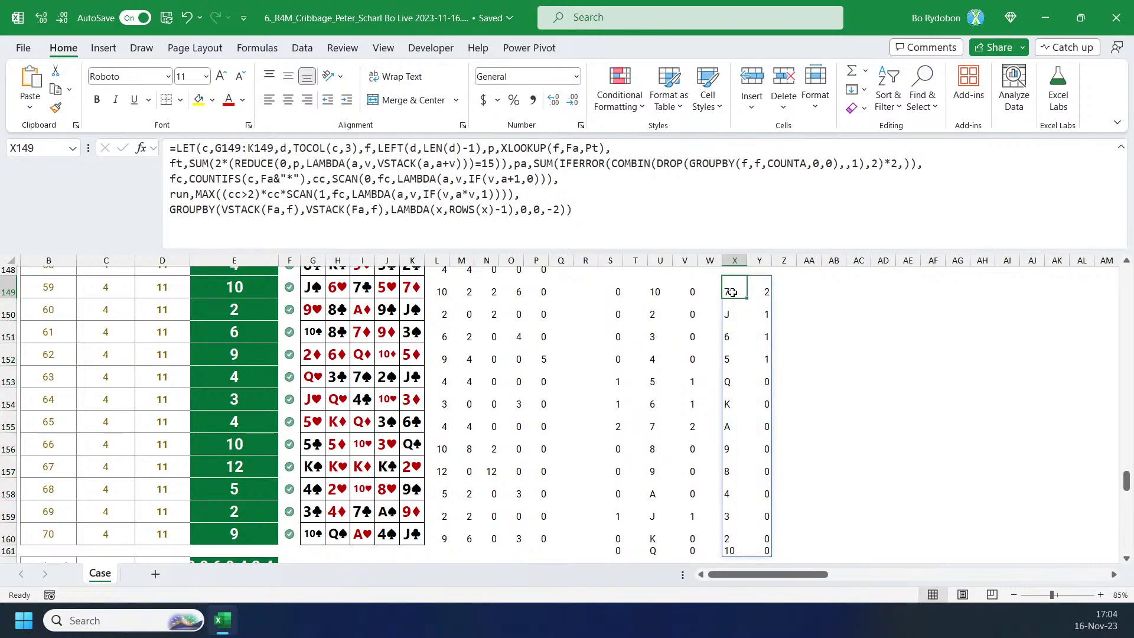
pyautogui.click(558, 212)
pyautogui.press('BackSpace')
pyautogui.write('2')
pyautogui.hotkey('ctrl', 'Return')
pyautogui.moveTo(767, 289); pyautogui.dragTo(765, 550)
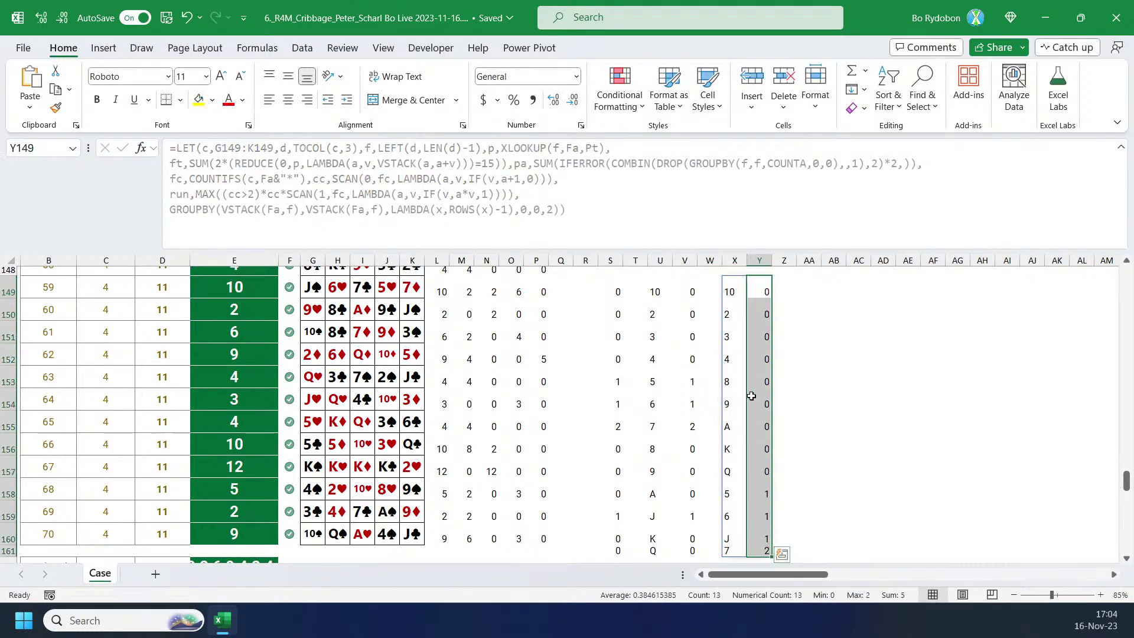
# Review the sorted rank list and the SEQUENCE formula in AI22.
pyautogui.click(731, 293)
pyautogui.moveTo(730, 425); pyautogui.dragTo(731, 497)
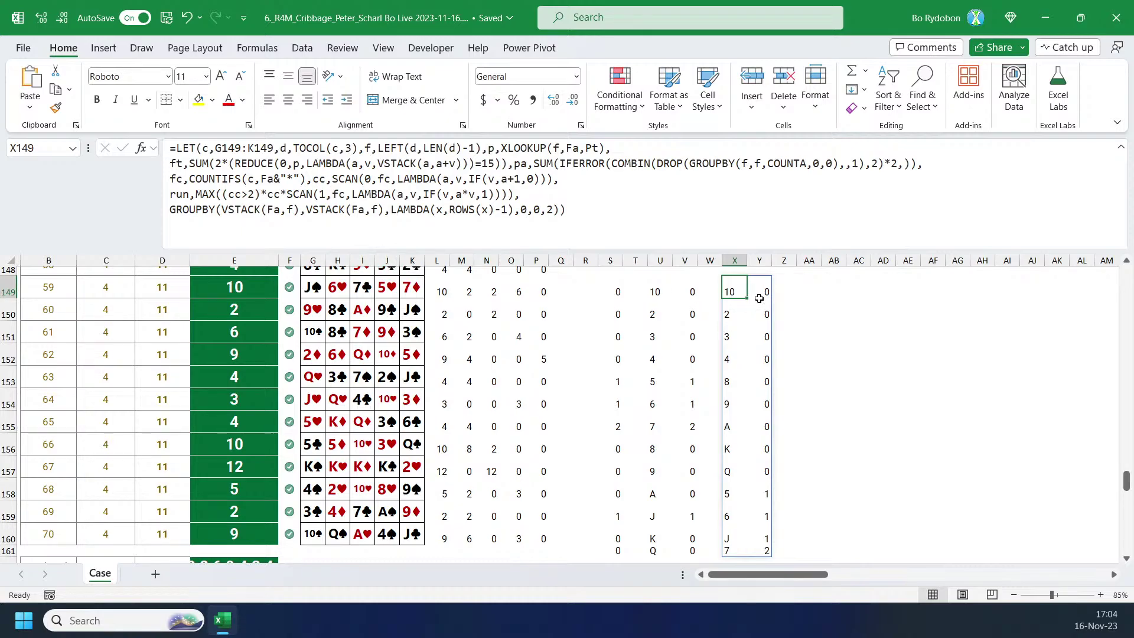
pyautogui.moveTo(1126, 478); pyautogui.dragTo(1119, 552)
pyautogui.click(1007, 295)
pyautogui.scroll(1, 1094, 352)
pyautogui.scroll(-5, 703, 407)
pyautogui.scroll(1, 697, 465)
pyautogui.scroll(18, 698, 465)
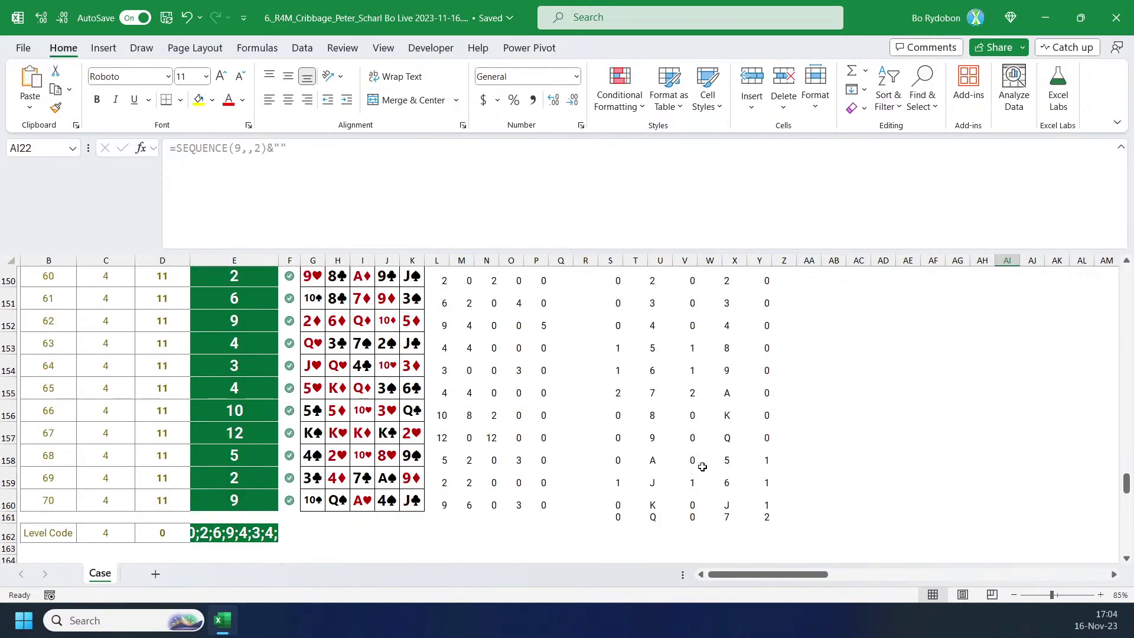
pyautogui.click(709, 437)
# Copy U149's formula, leaving U149 unchanged after a trial SUM replacement.
pyautogui.click(658, 435)
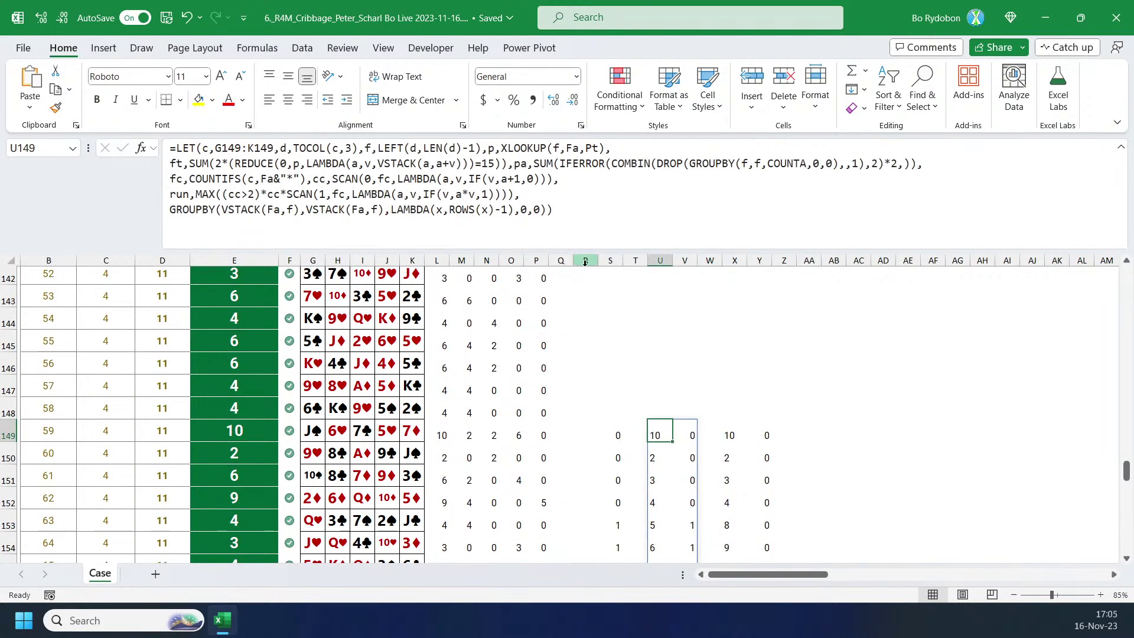
pyautogui.click(389, 215)
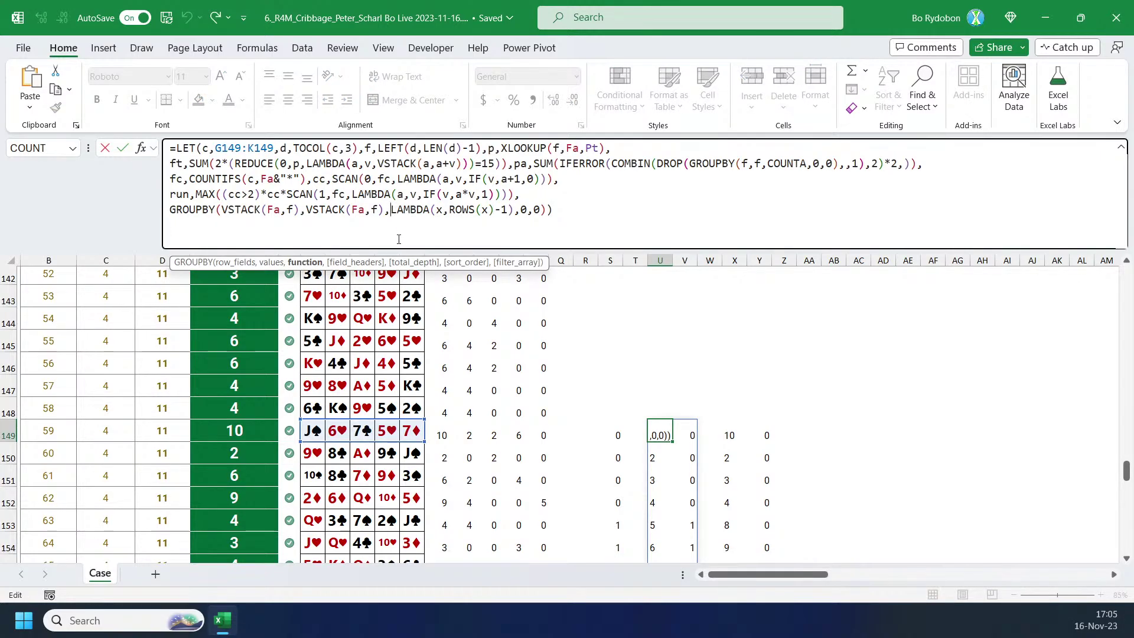
pyautogui.write('su')
pyautogui.press('Tab')
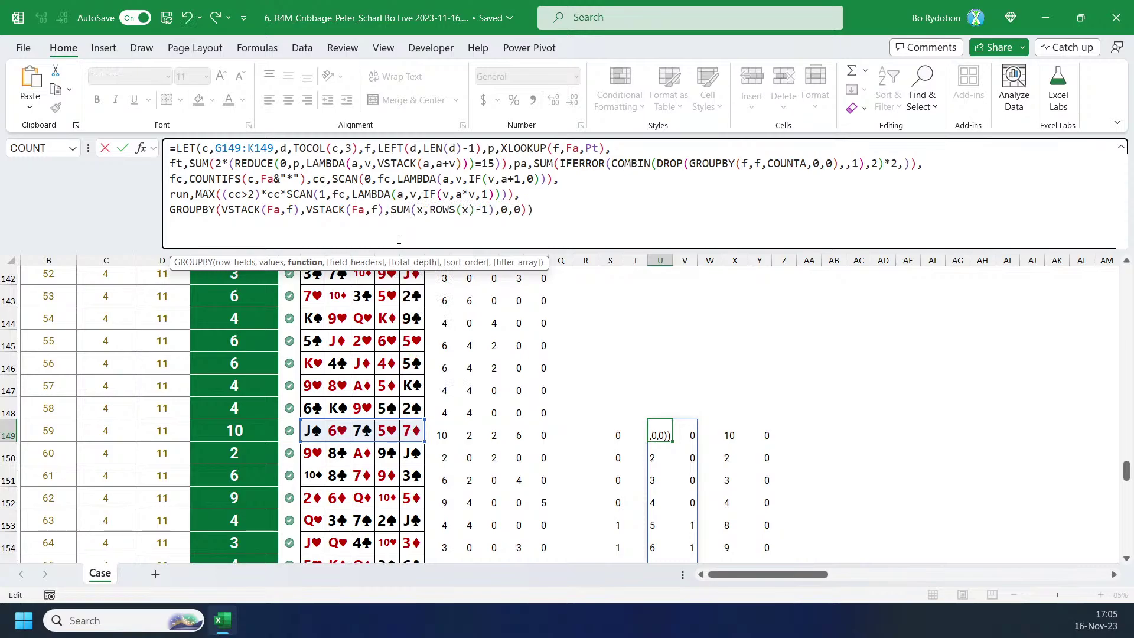
pyautogui.hotkey('ctrl', 'z')
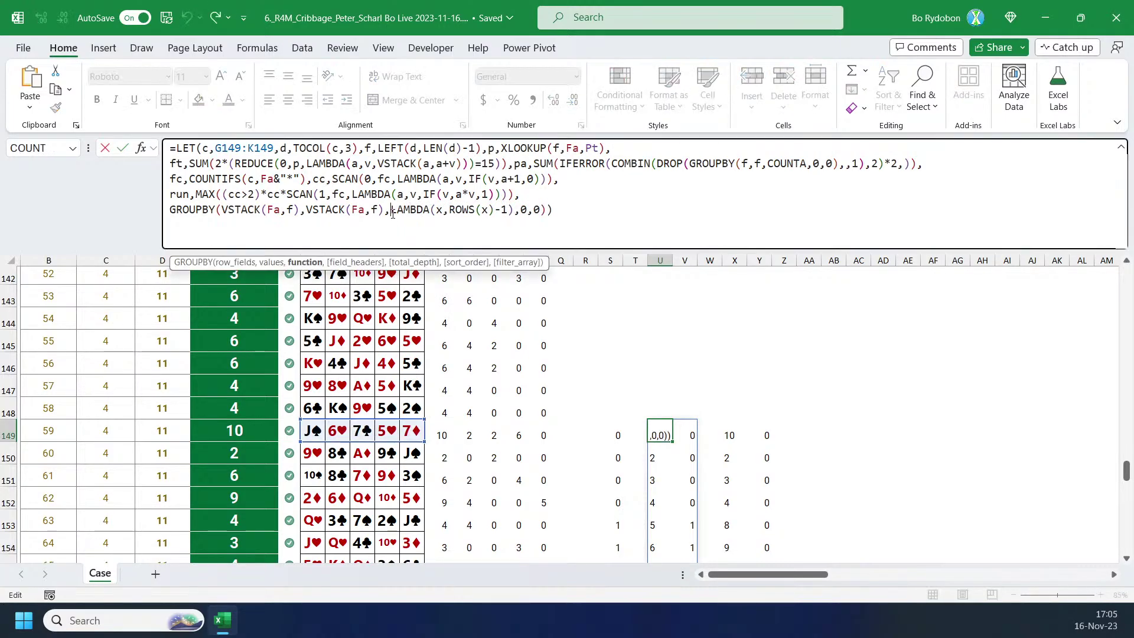
pyautogui.hotkey('ctrl', 'a')
pyautogui.hotkey('ctrl', 'c')
pyautogui.press('Escape')
# Paste it into AB149 with HSTACK(SUM,COUNTA) as the aggregation and widen the result columns.
pyautogui.click(834, 436)
pyautogui.click(459, 216)
pyautogui.hotkey('ctrl', 'v')
pyautogui.click(411, 211)
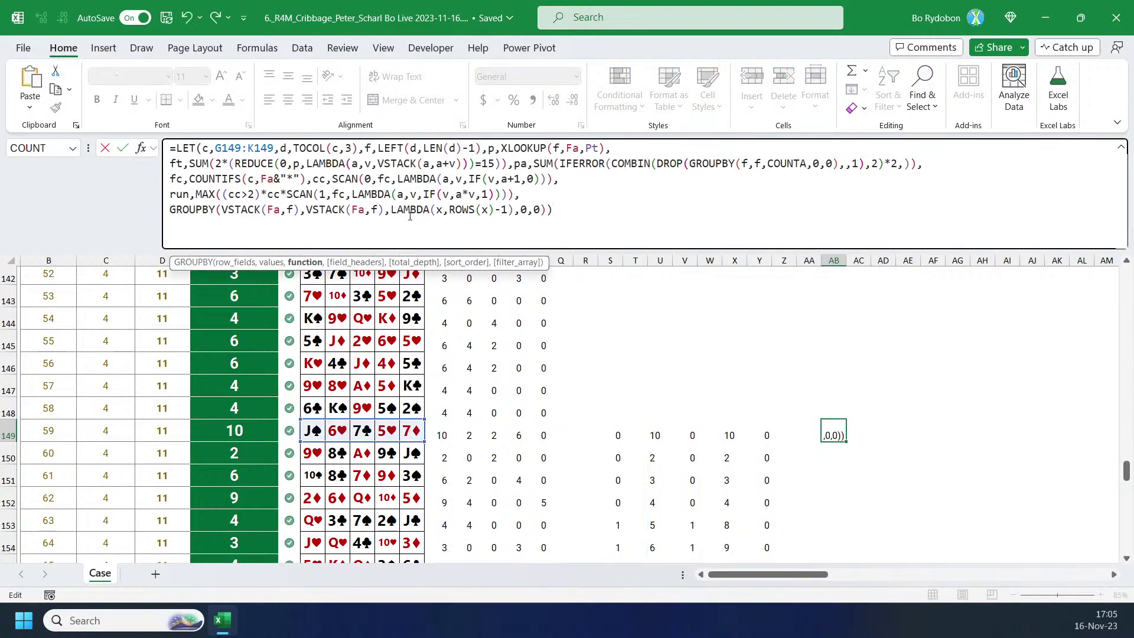
pyautogui.click(317, 265)
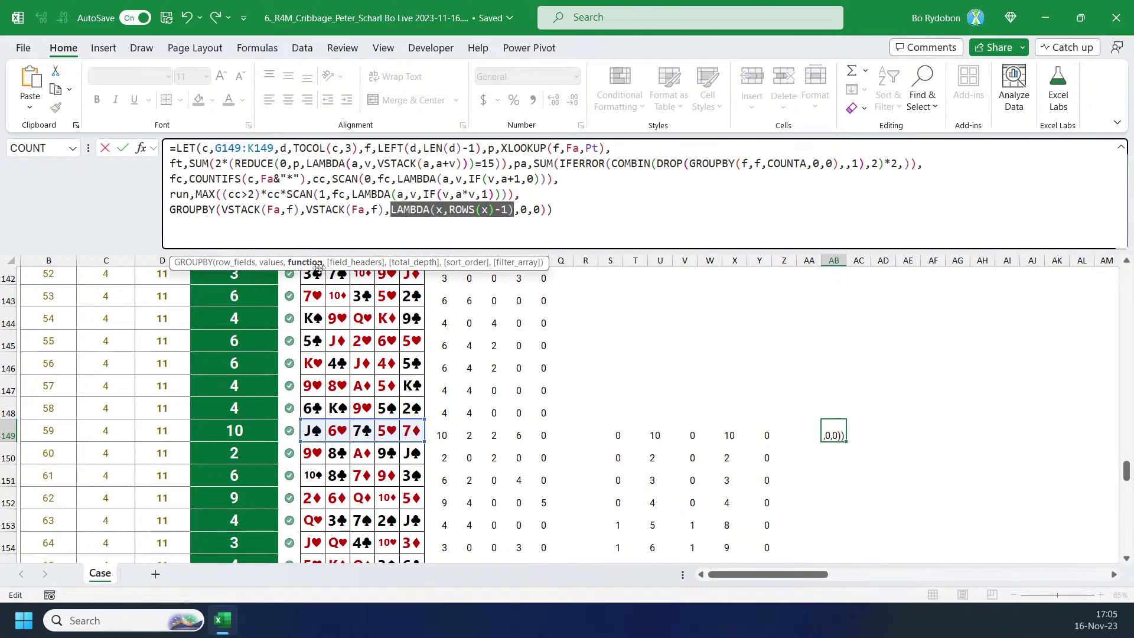
pyautogui.write('hst')
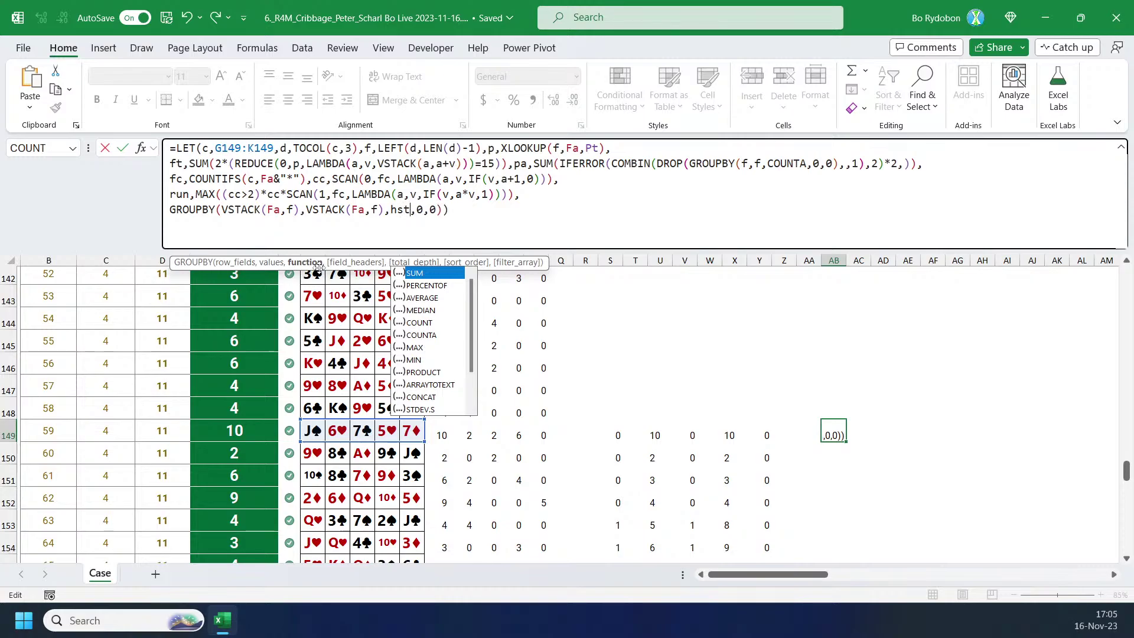
pyautogui.press('Tab')
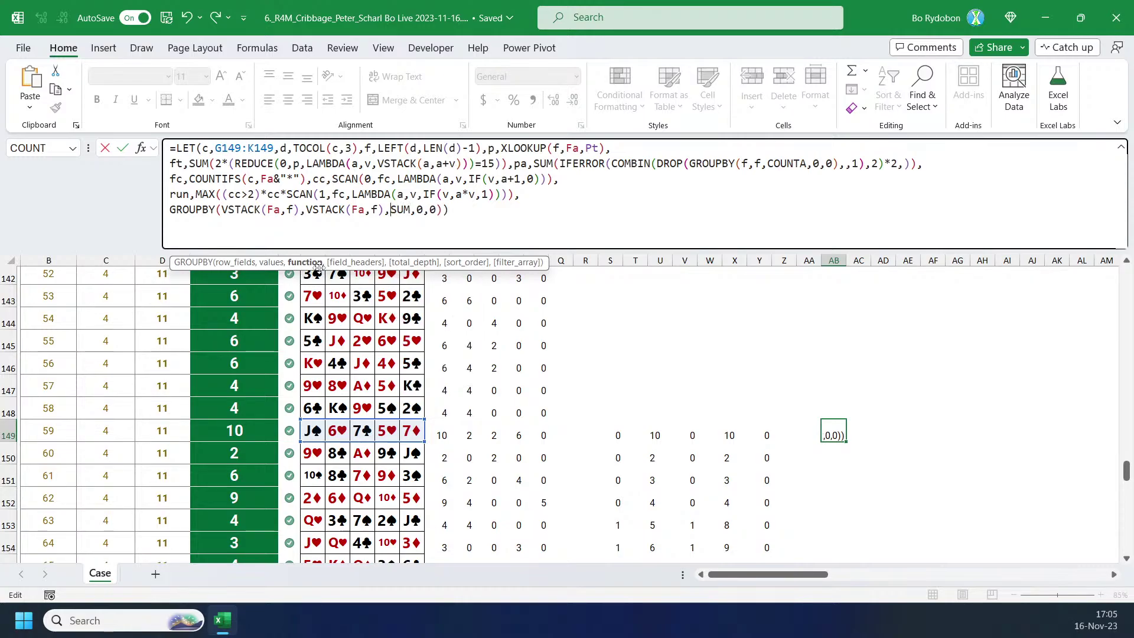
pyautogui.write('hstack')
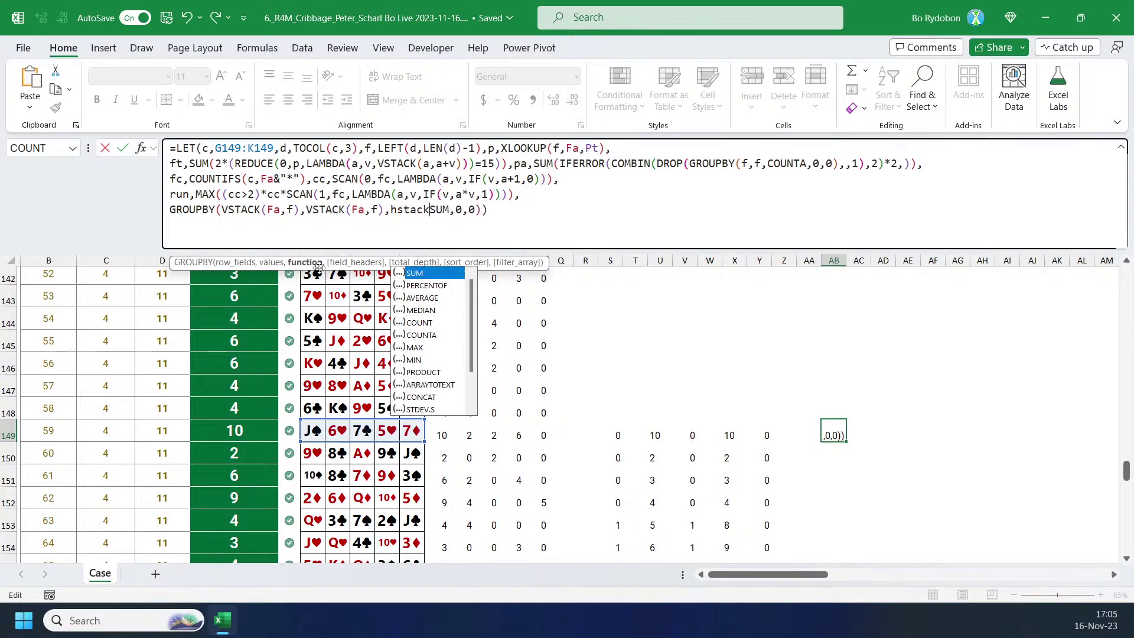
pyautogui.write('(')
pyautogui.write(',counta')
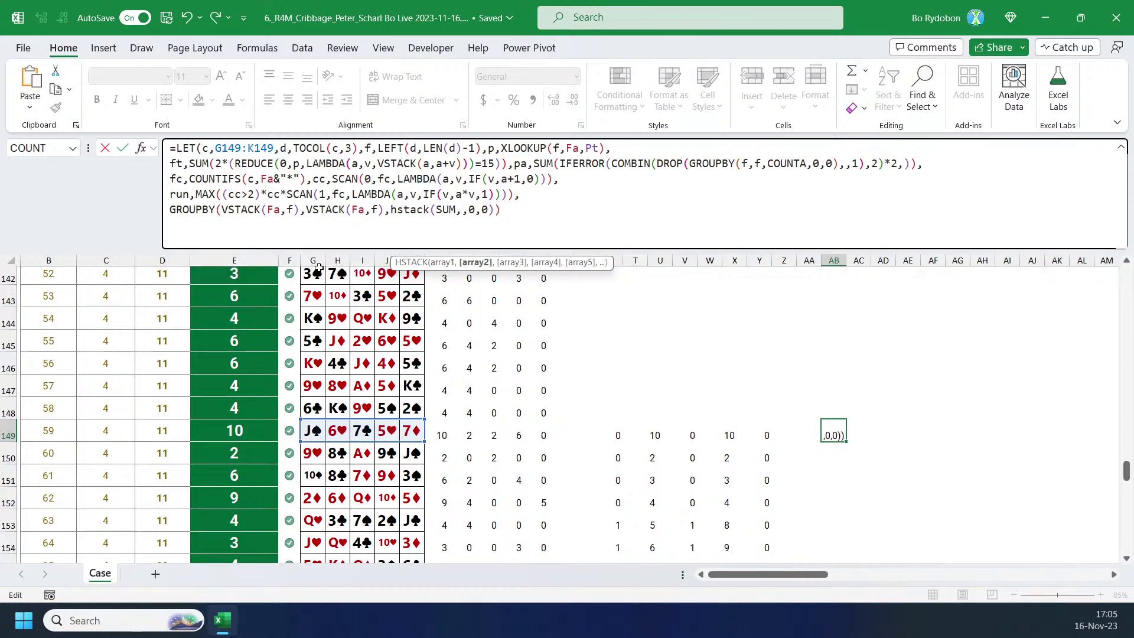
pyautogui.write(')')
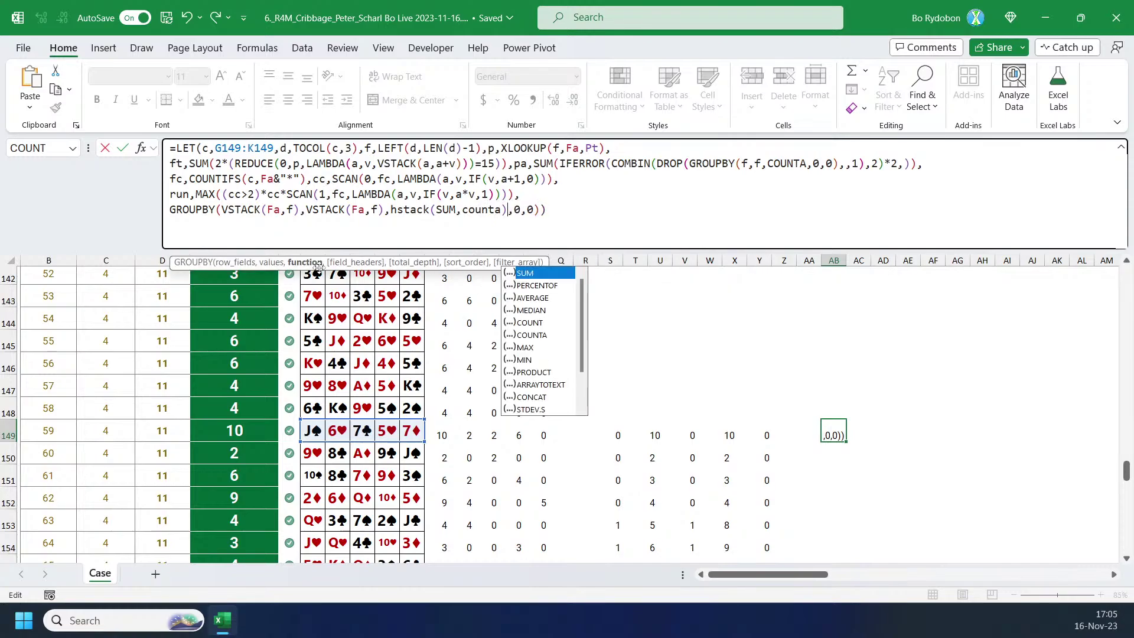
pyautogui.press('Return')
pyautogui.press('Up')
pyautogui.moveTo(895, 261)
pyautogui.mouseDown()
pyautogui.moveTo(872, 260)
pyautogui.moveTo(892, 261)
pyautogui.mouseUp()
pyautogui.scroll(-1, 902, 396)
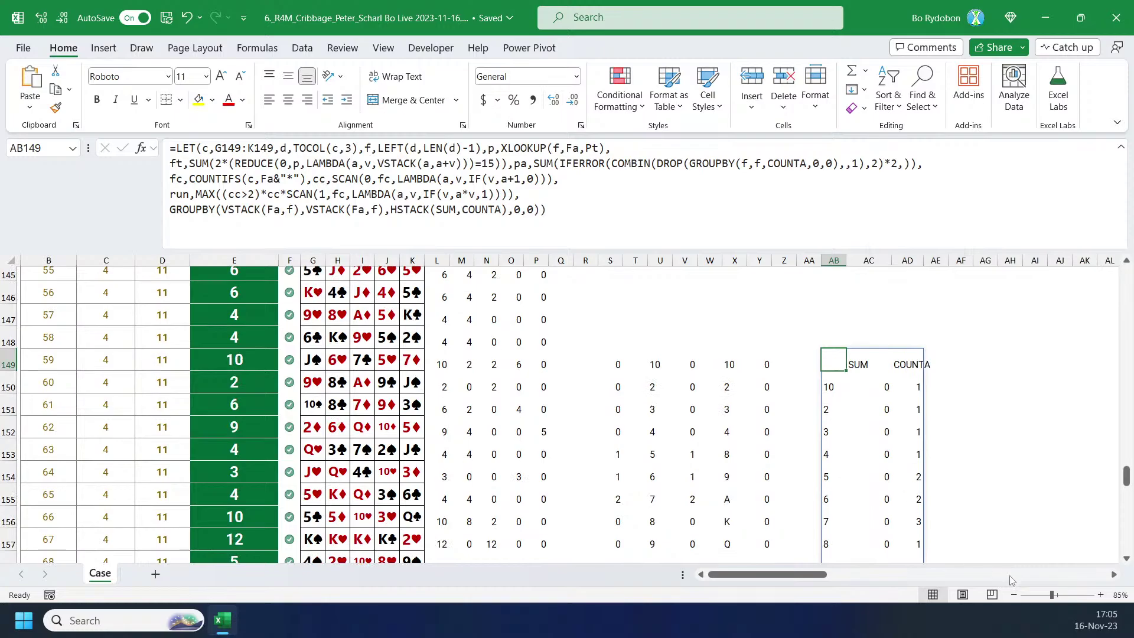
# Inspect the custom LAMBDA aggregation in X149's formula without changing it.
pyautogui.click(1114, 574)
pyautogui.click(1114, 574)
pyautogui.click(1113, 574)
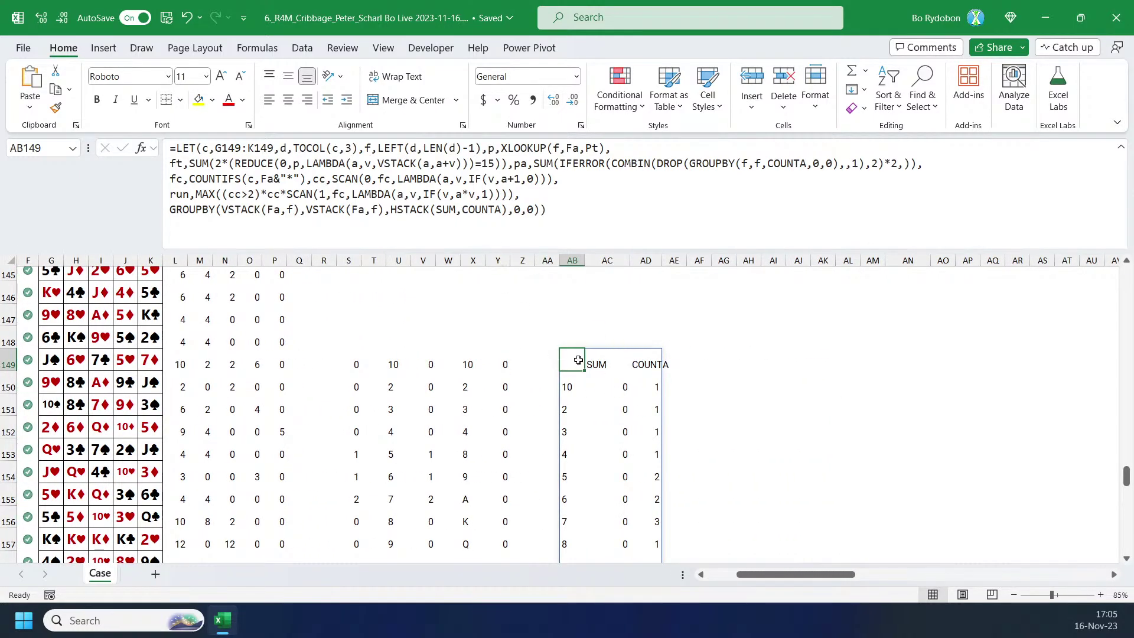
pyautogui.click(471, 364)
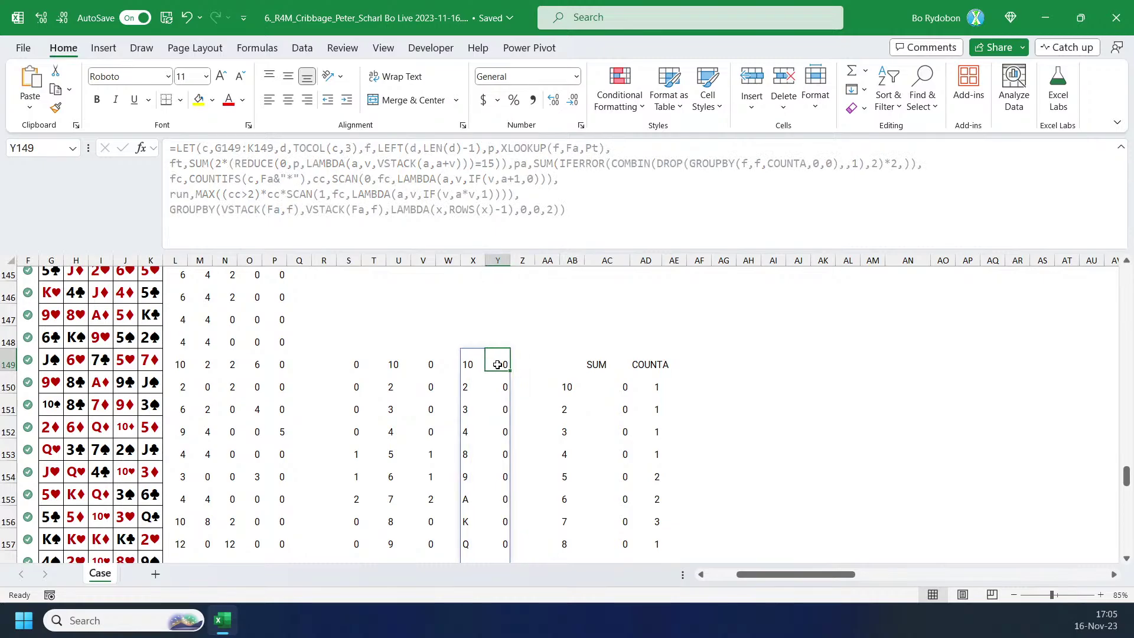
pyautogui.click(416, 223)
pyautogui.click(305, 262)
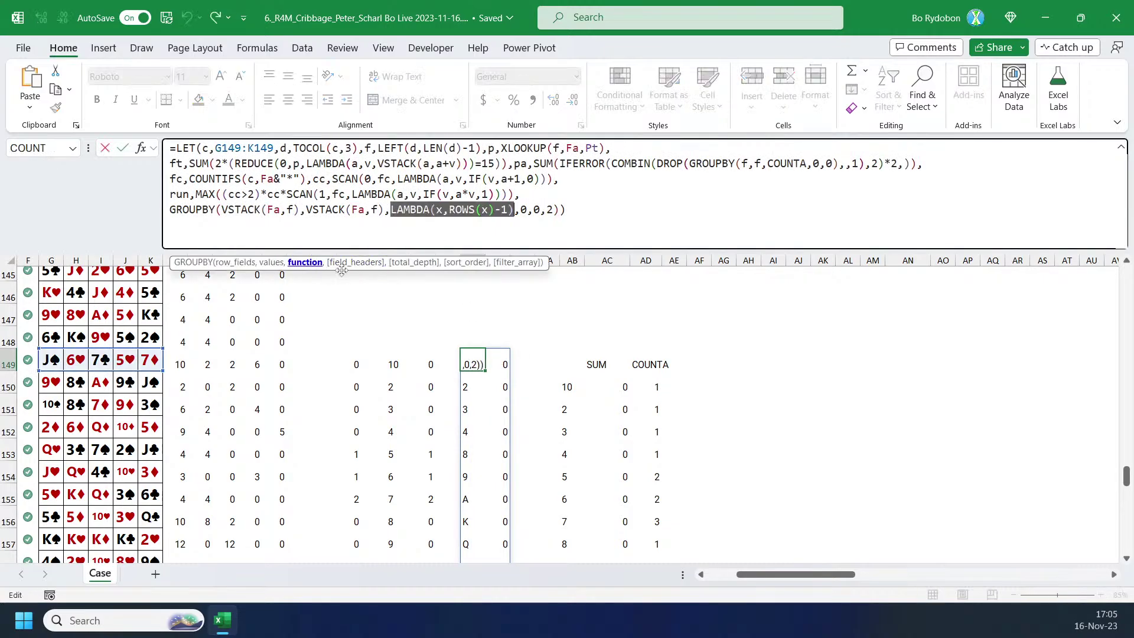
pyautogui.press('Escape')
# Replace SUM in AB149's formula with the custom LAMBDA and widen the CUSTOM column.
pyautogui.click(614, 366)
pyautogui.click(568, 365)
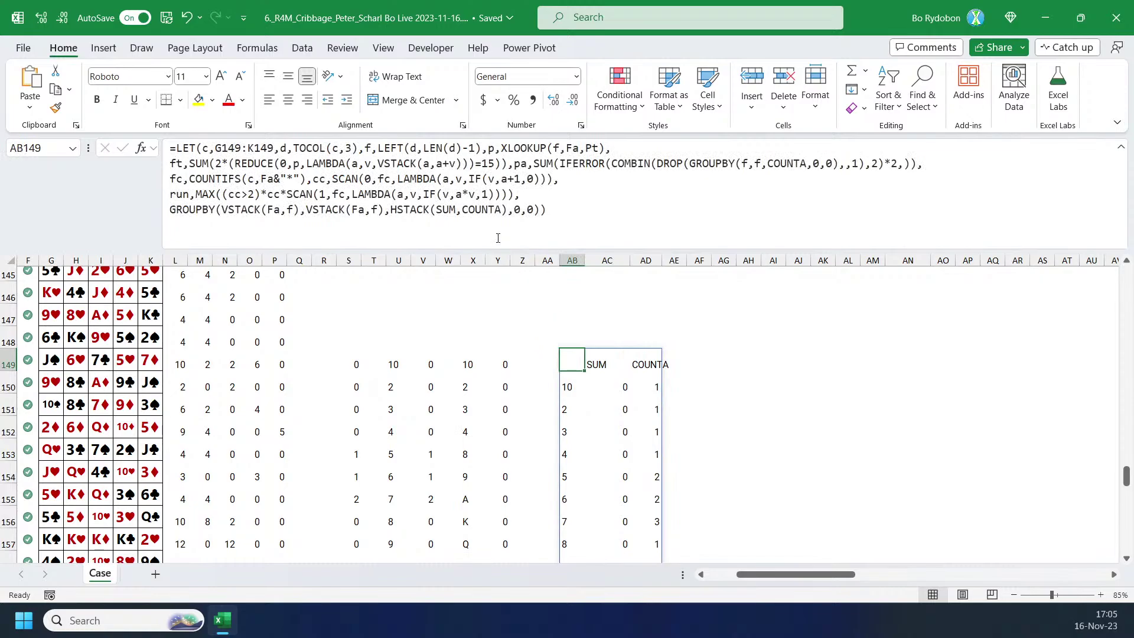
pyautogui.doubleClick(442, 209)
pyautogui.hotkey('ctrl', 'v')
pyautogui.press('Return')
pyautogui.press('Up')
pyautogui.press('Right')
pyautogui.moveTo(626, 262); pyautogui.dragTo(646, 262)
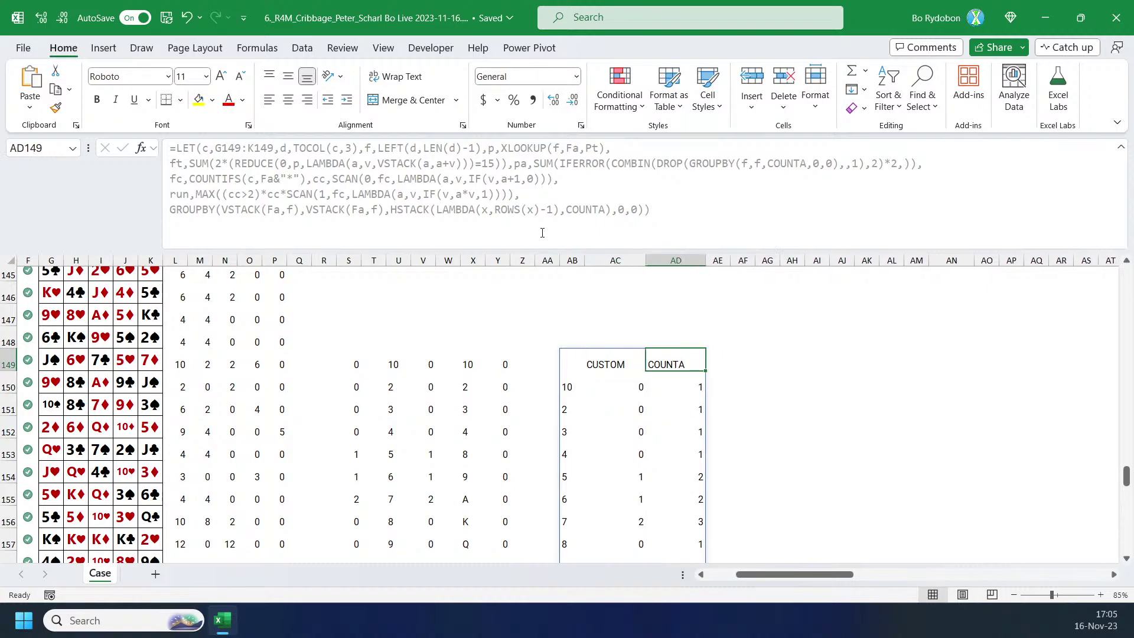
# Change COUNTA in AB149's formula to LAMBDA(x,XMATCH(x,Fa)).
pyautogui.click(576, 362)
pyautogui.click(573, 209)
pyautogui.doubleClick(573, 209)
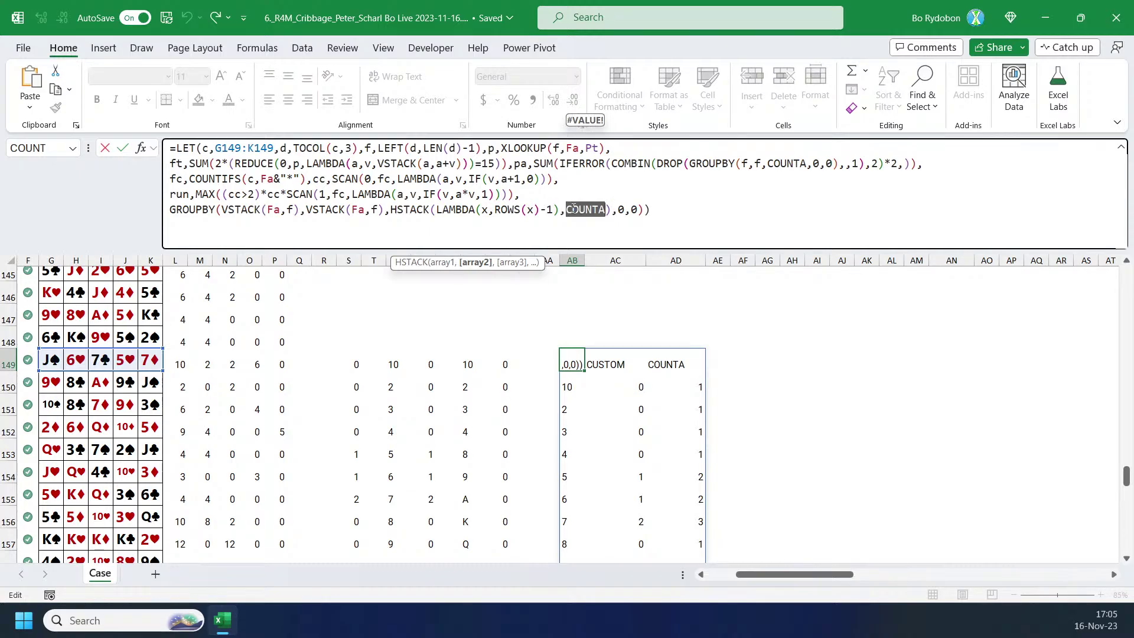
pyautogui.write('la')
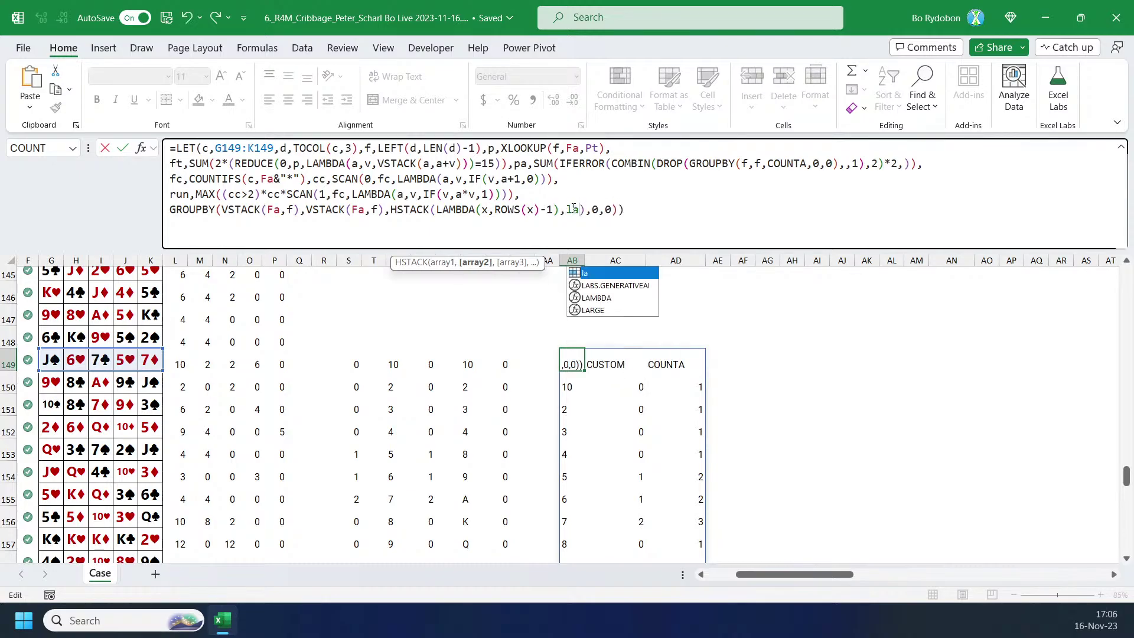
pyautogui.write('m')
pyautogui.press('Tab')
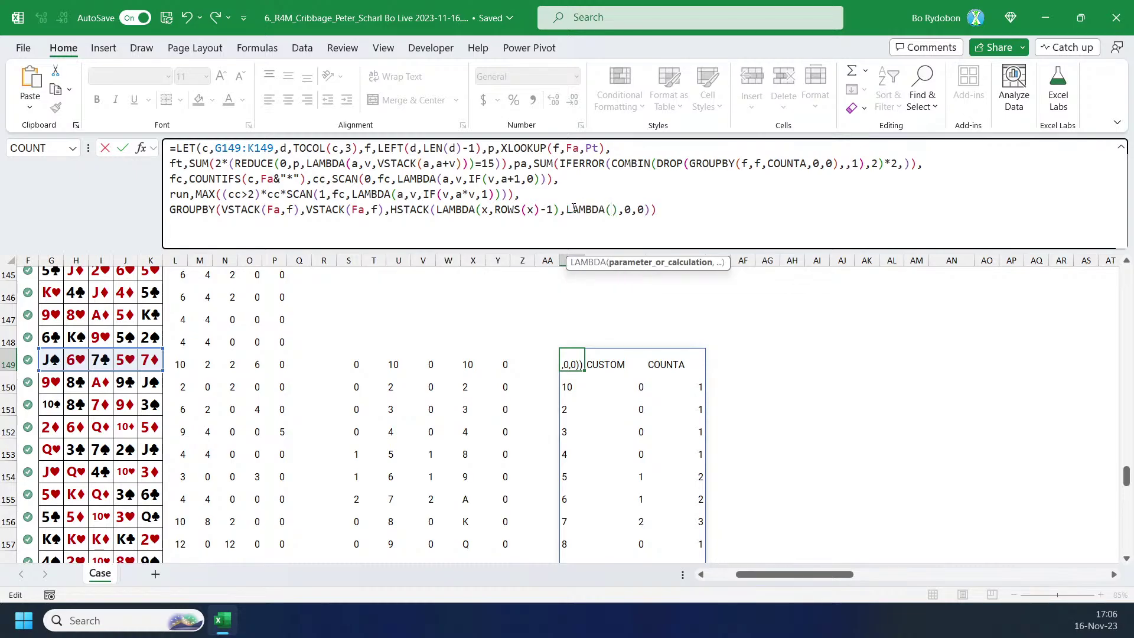
pyautogui.write('x,')
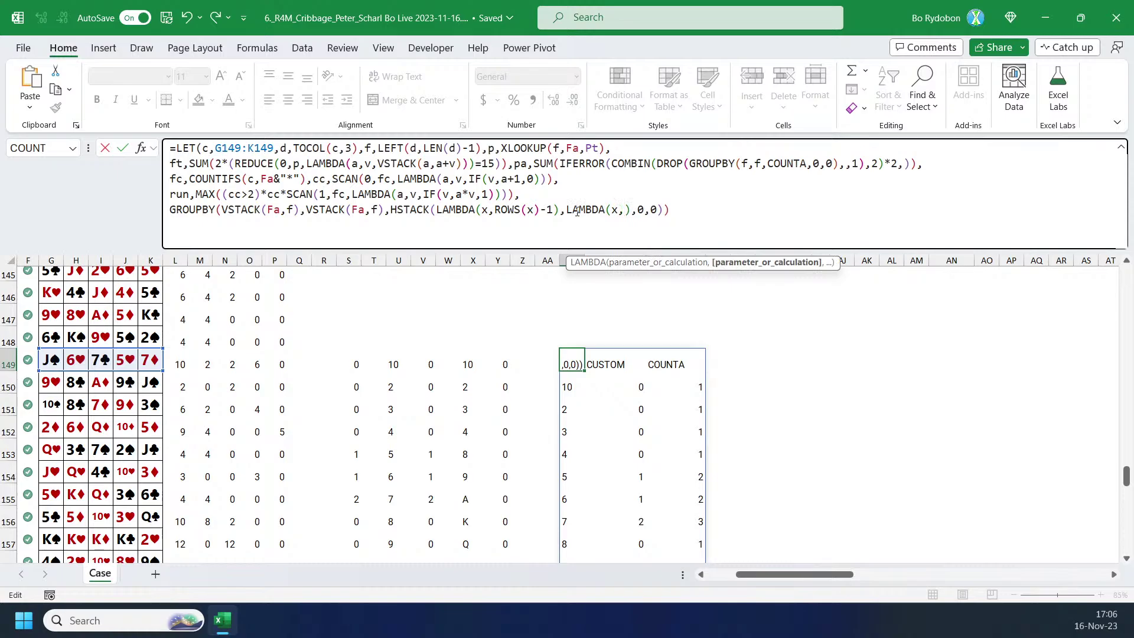
pyautogui.write('m')
pyautogui.press('BackSpace')
pyautogui.write('xm')
pyautogui.press('Tab')
pyautogui.write('x,')
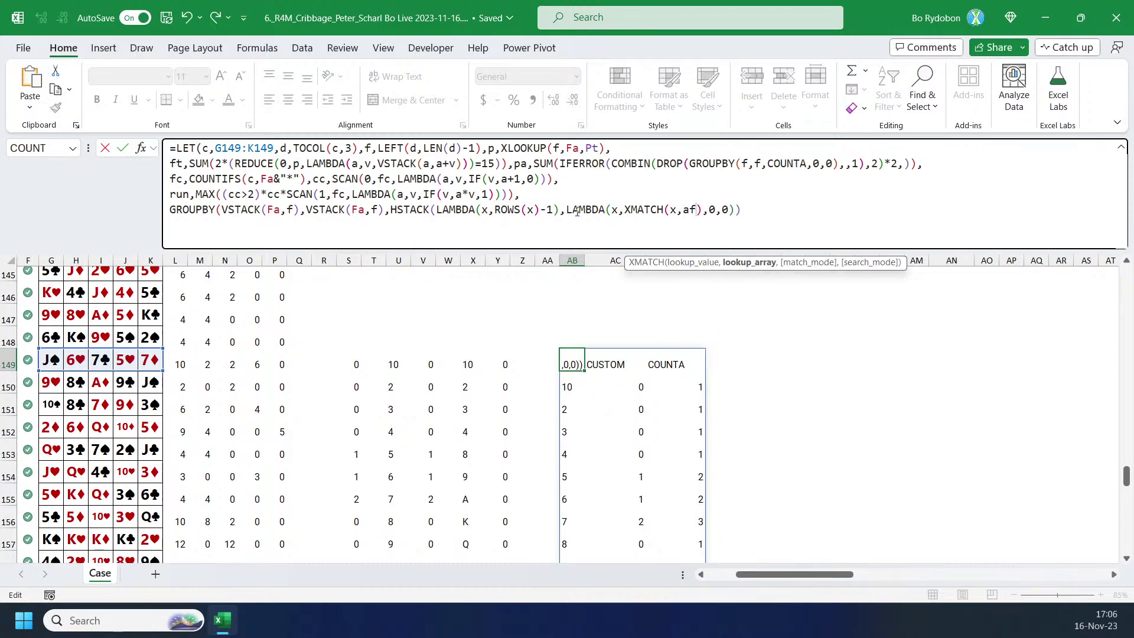
pyautogui.write('fa)')
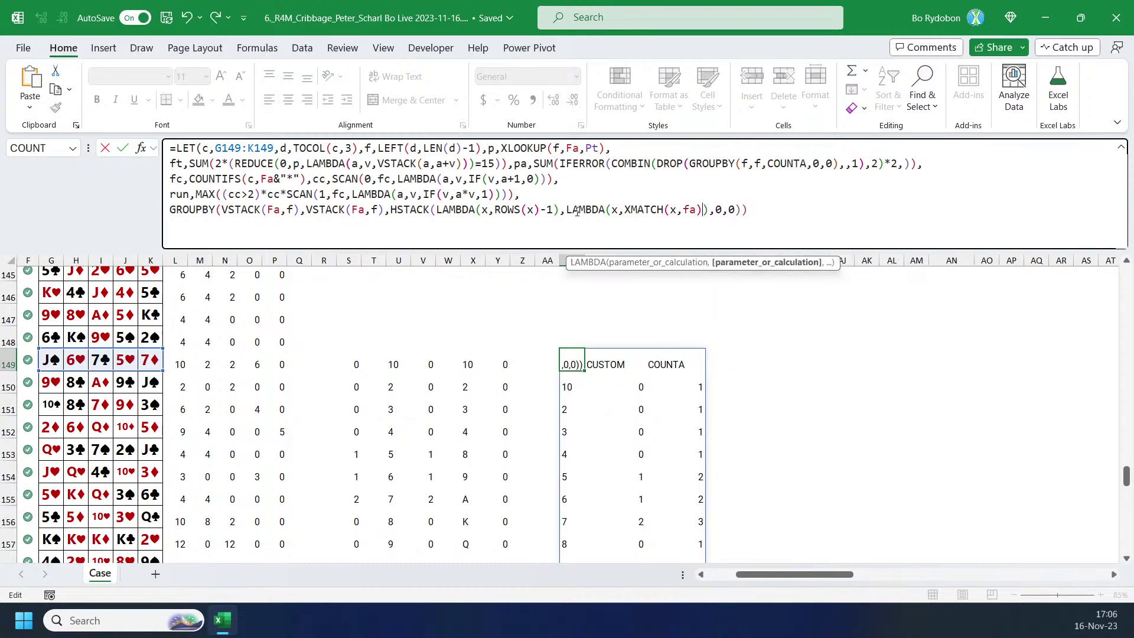
# Close the HSTACK parenthesis and commit, leaving the XMATCH column showing #VALUE!
pyautogui.press('Right')
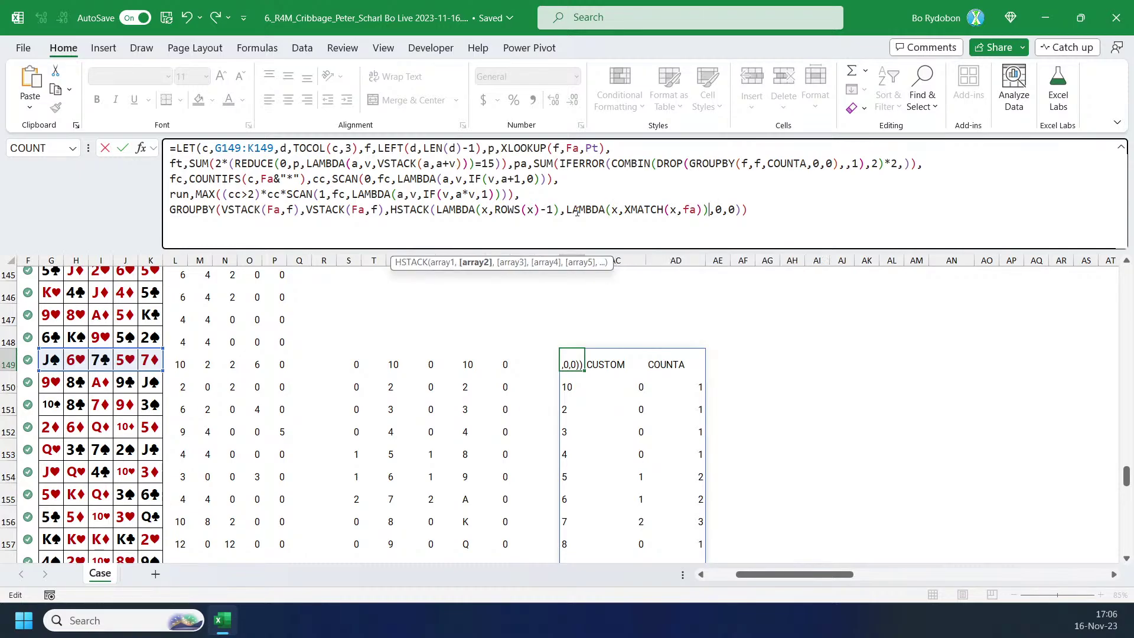
pyautogui.write(')')
pyautogui.press('Left')
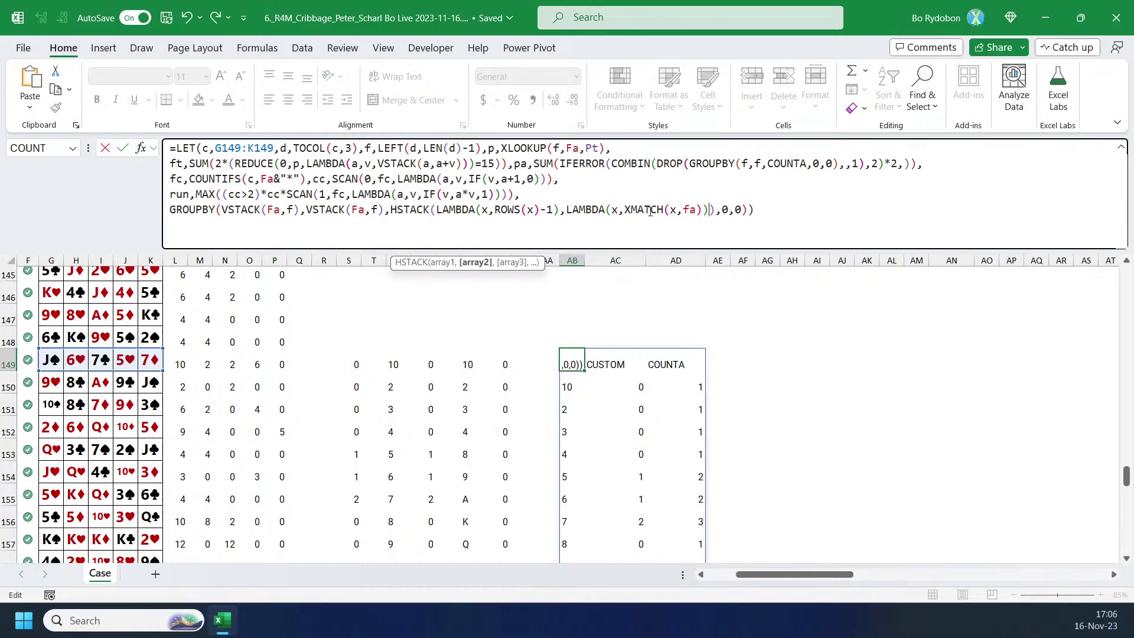
pyautogui.press('Return')
pyautogui.press('Up')
pyautogui.click(627, 211)
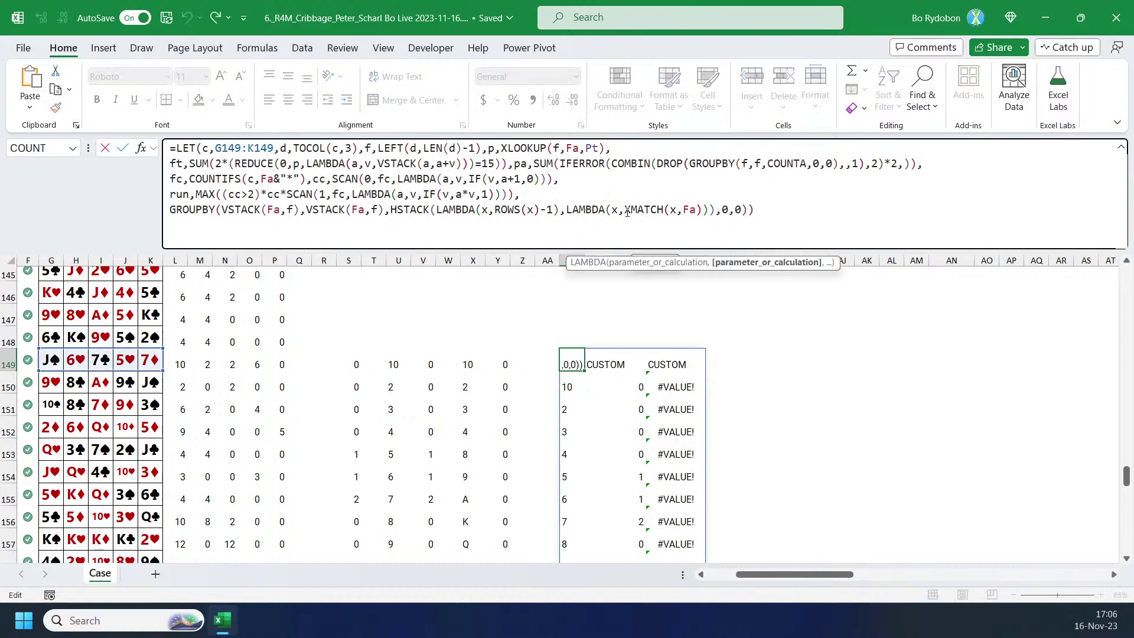
# Wrap XMATCH in MAX() so the second column shows each card's rank position.
pyautogui.write('max(')
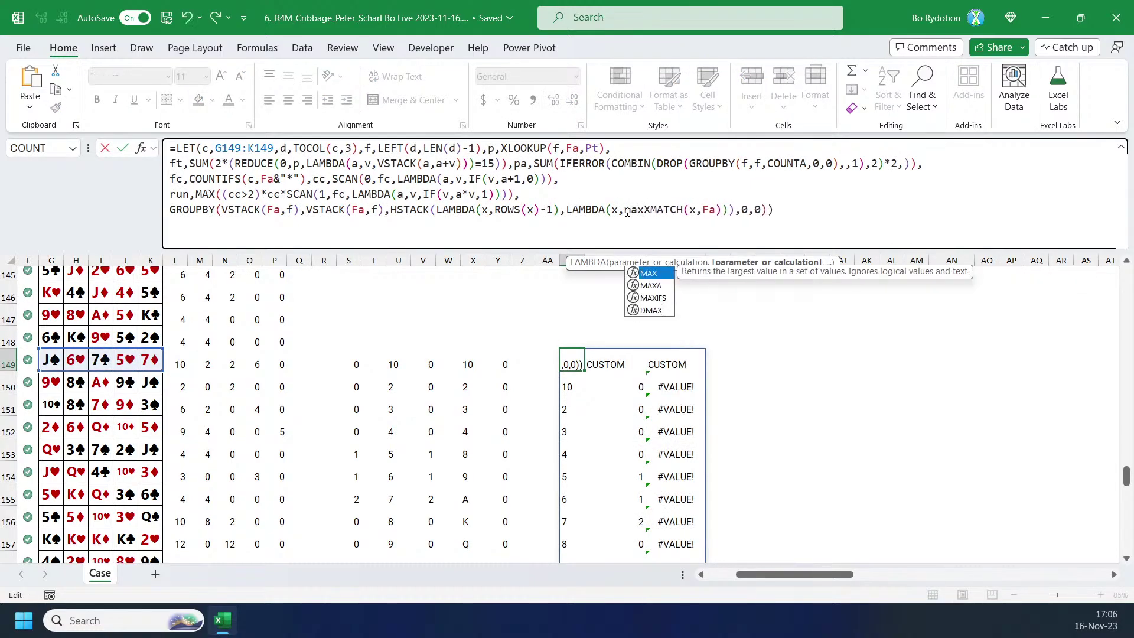
pyautogui.write(')')
pyautogui.press('Return')
pyautogui.press('Up')
# Add 3 as GROUPBY's sort_order so ranks list A through K with positions 1–13.
pyautogui.scroll(-2, 745, 393)
pyautogui.scroll(1, 745, 393)
pyautogui.scroll(-1, 691, 302)
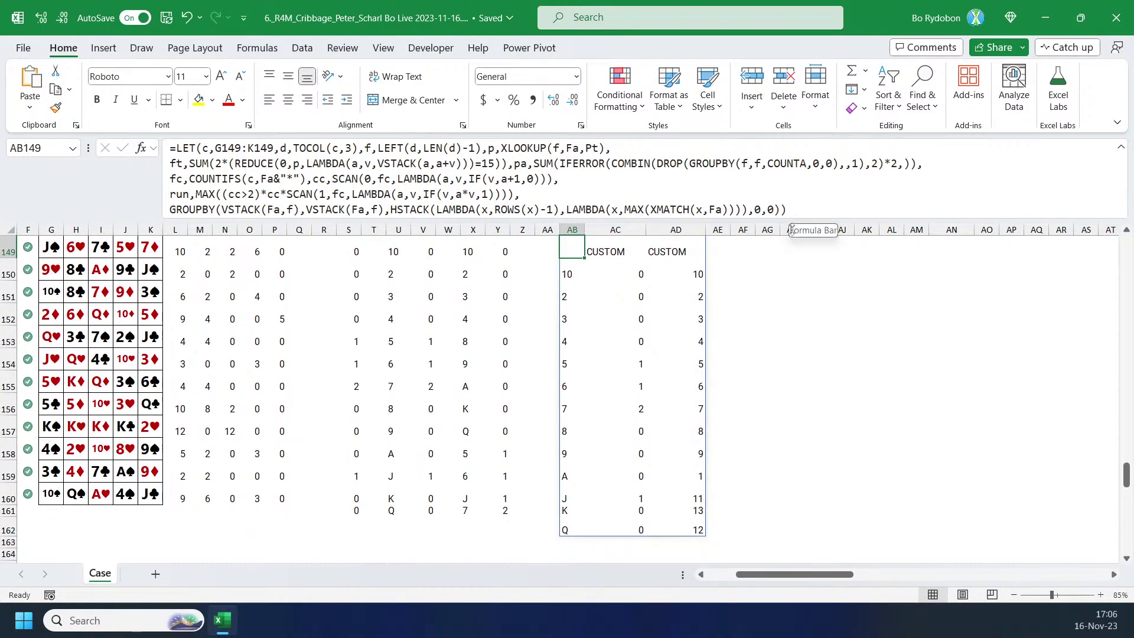
pyautogui.click(774, 210)
pyautogui.write(',')
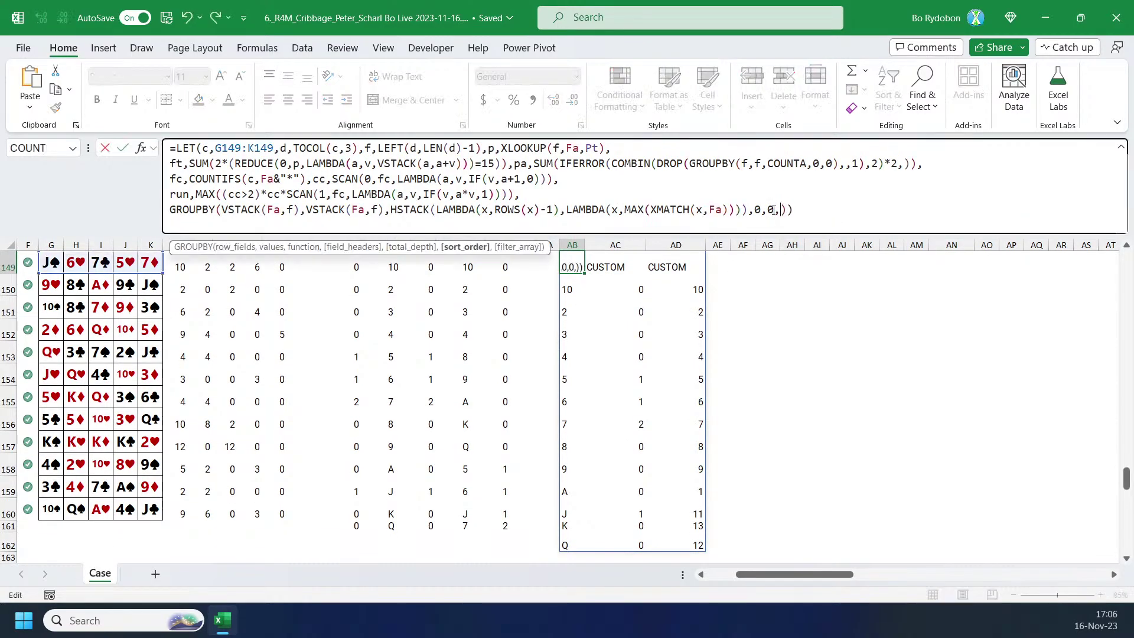
pyautogui.write('3')
pyautogui.press('Return')
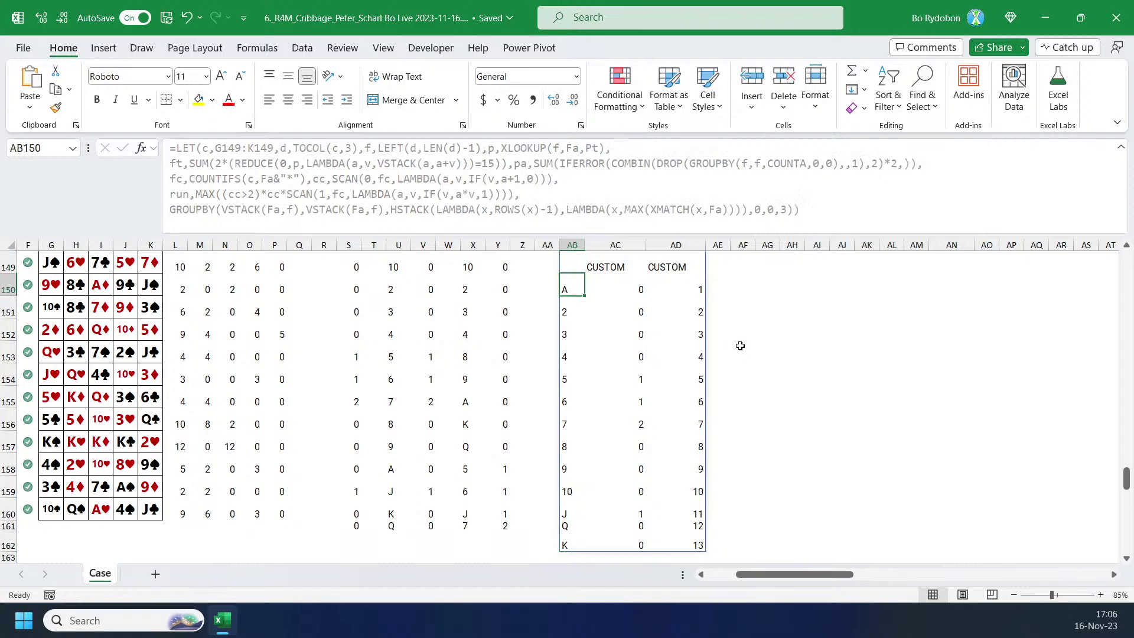
pyautogui.scroll(1, 620, 448)
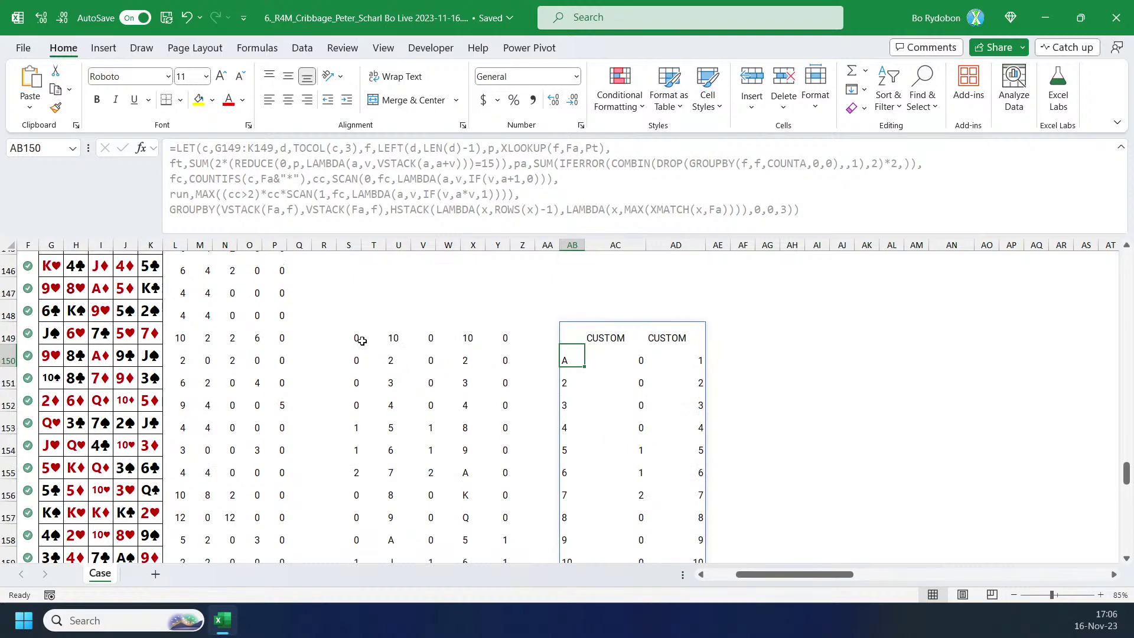
pyautogui.click(357, 338)
pyautogui.click(507, 337)
pyautogui.click(459, 337)
pyautogui.click(597, 338)
pyautogui.click(563, 342)
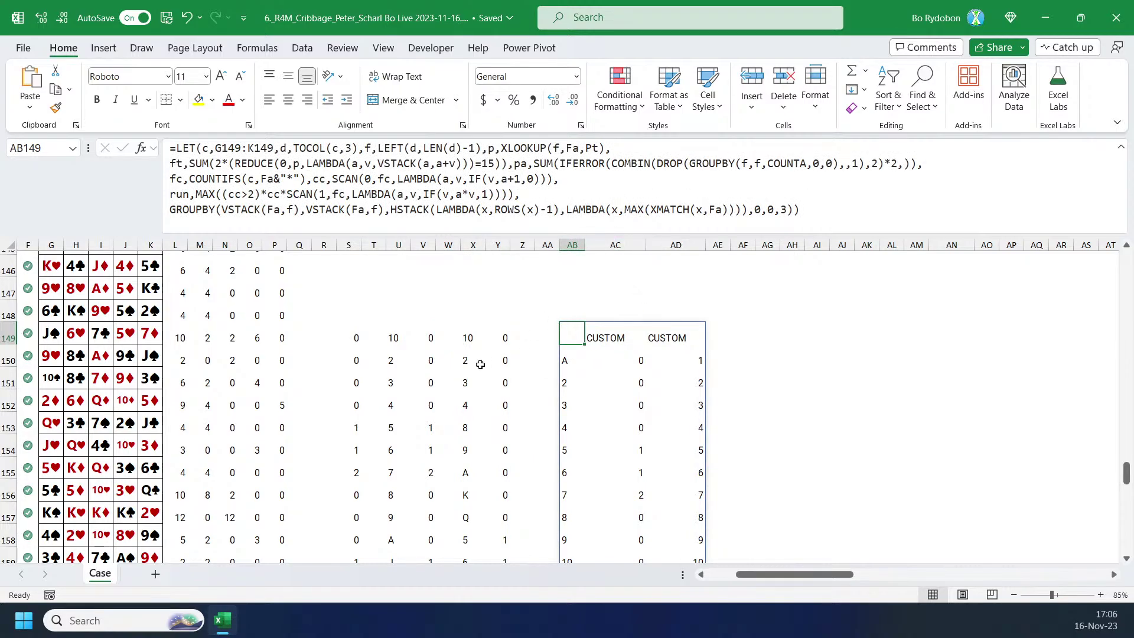
pyautogui.click(354, 336)
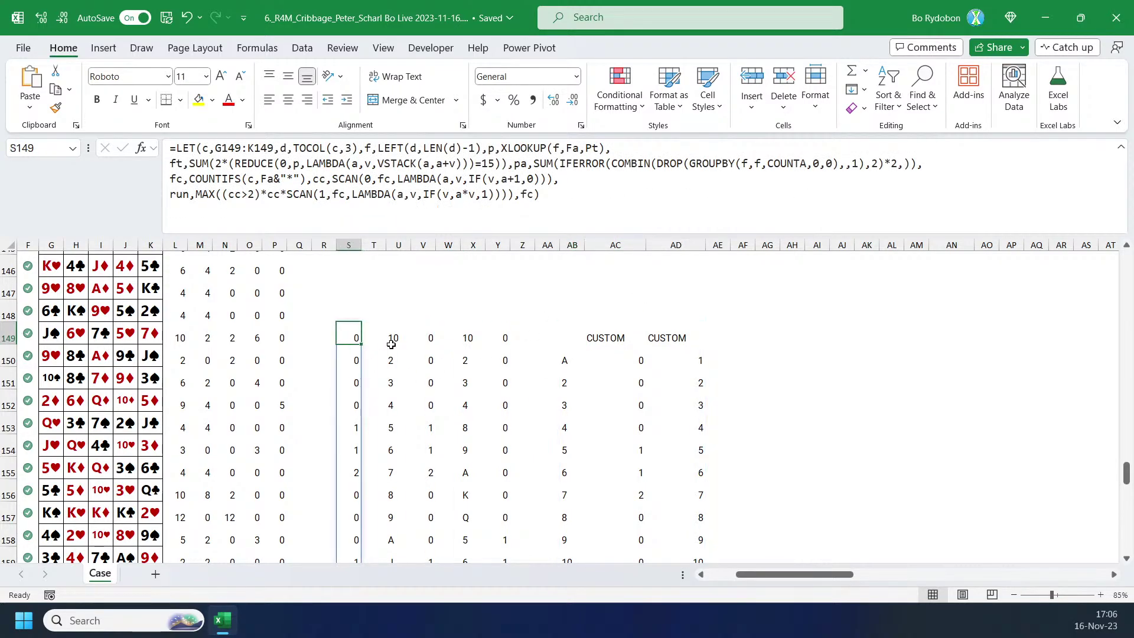
pyautogui.click(455, 337)
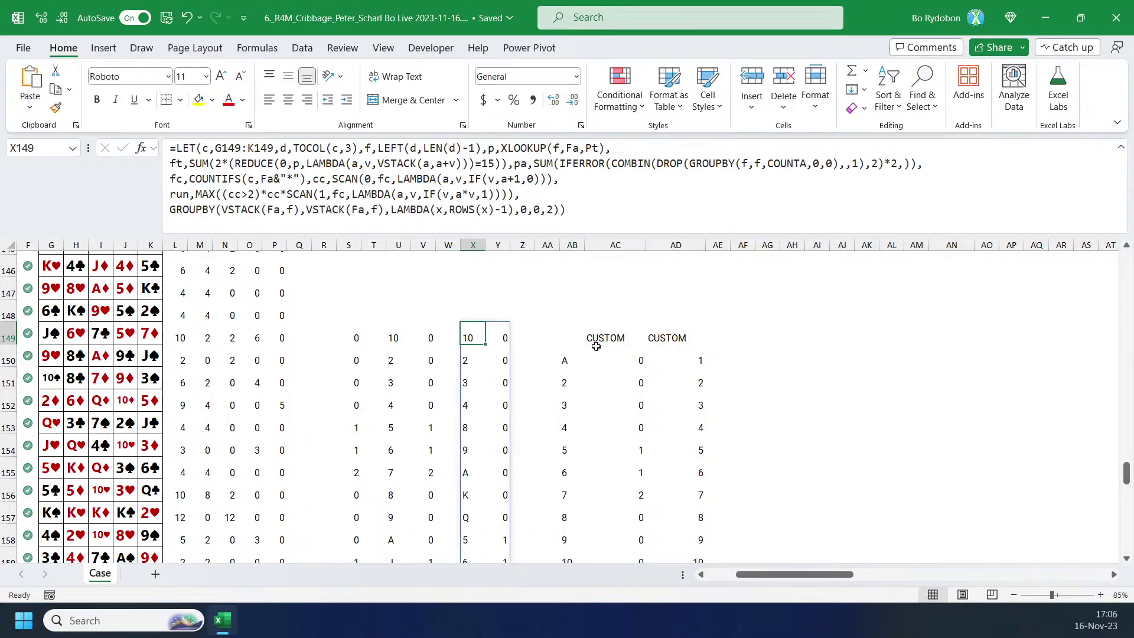
pyautogui.scroll(-1, 679, 345)
pyautogui.click(564, 304)
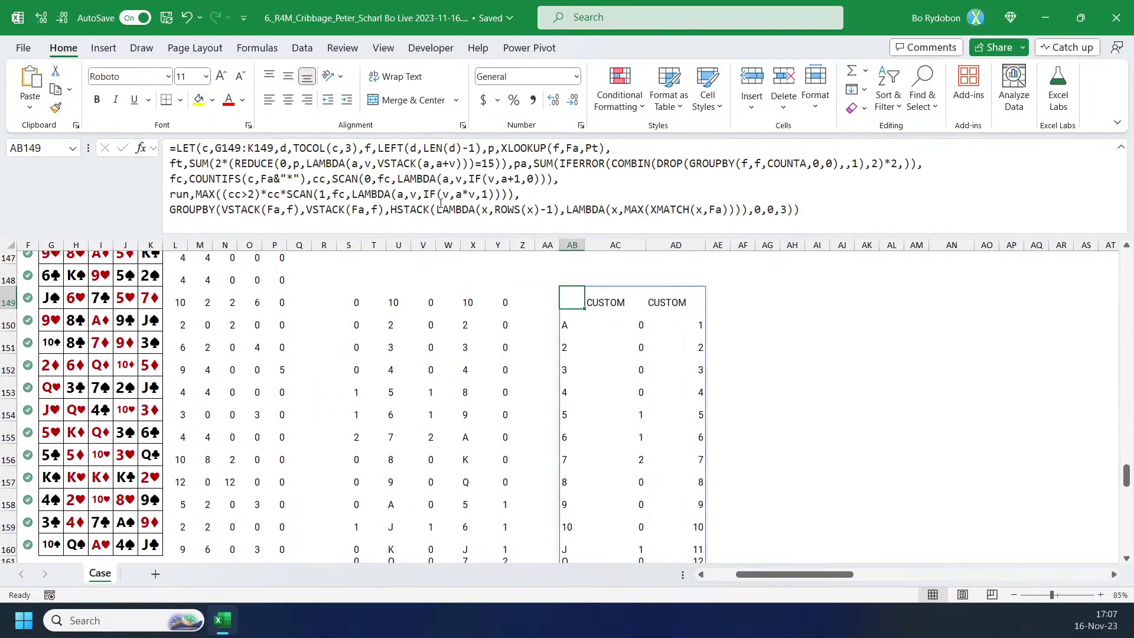
pyautogui.moveTo(170, 209); pyautogui.dragTo(800, 210)
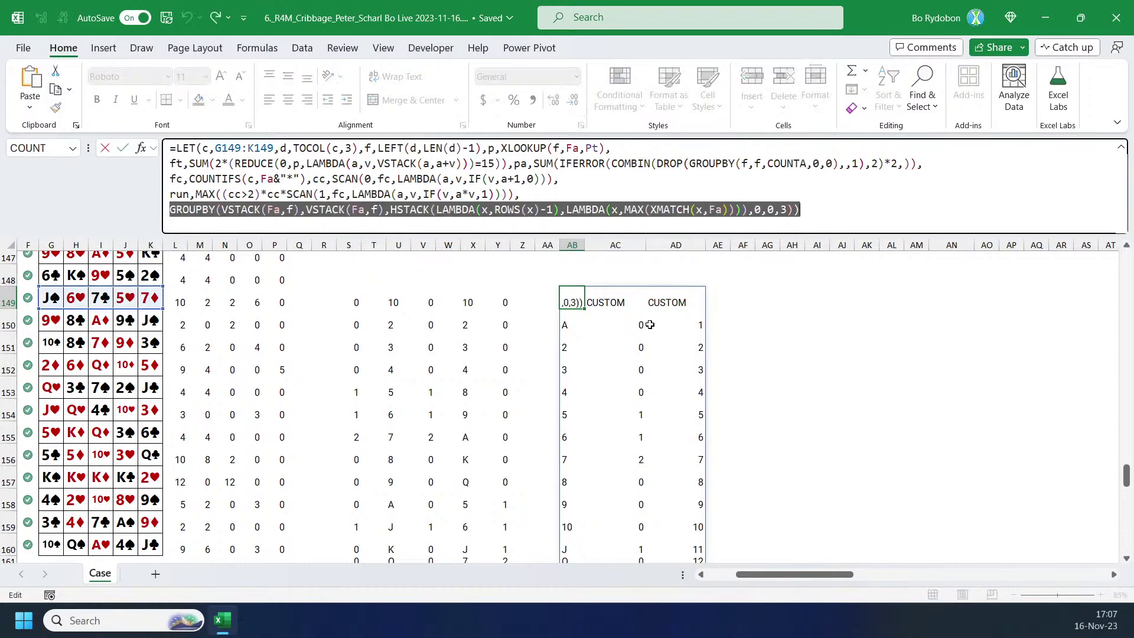
pyautogui.press('Escape')
pyautogui.click(472, 302)
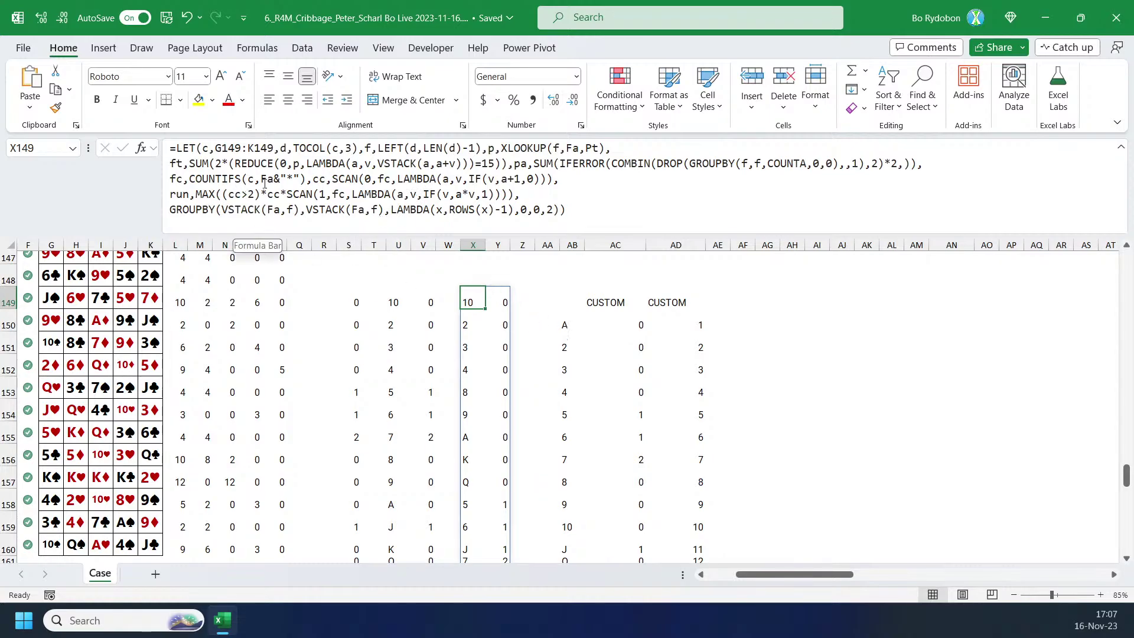
pyautogui.moveTo(305, 179); pyautogui.dragTo(170, 179)
pyautogui.press('Escape')
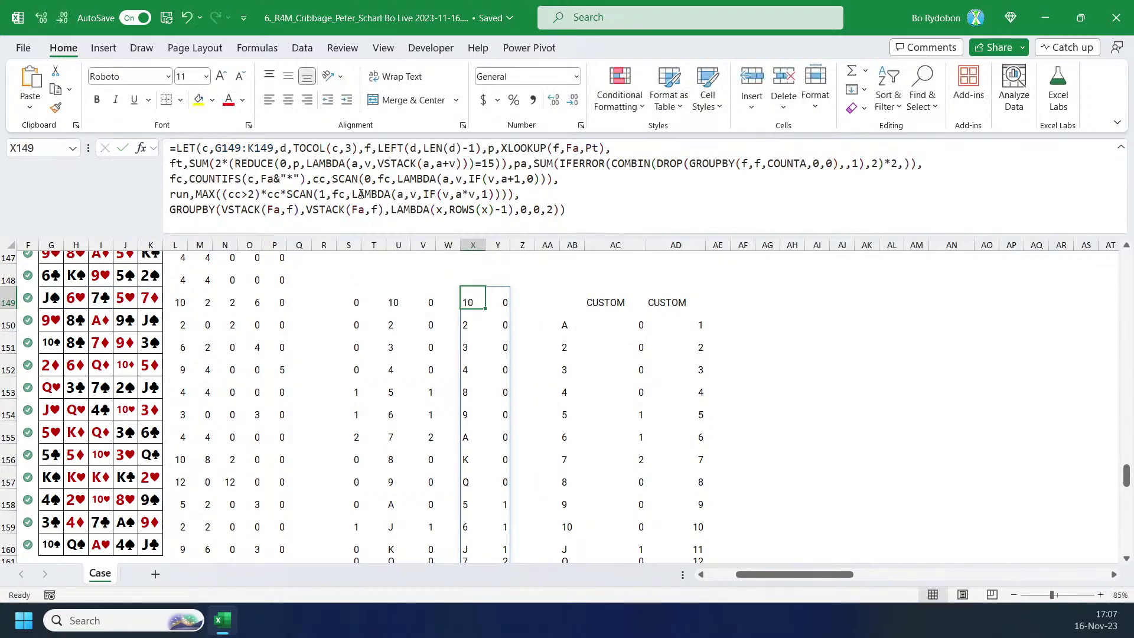
pyautogui.press('F2')
pyautogui.press('Escape')
pyautogui.click(747, 305)
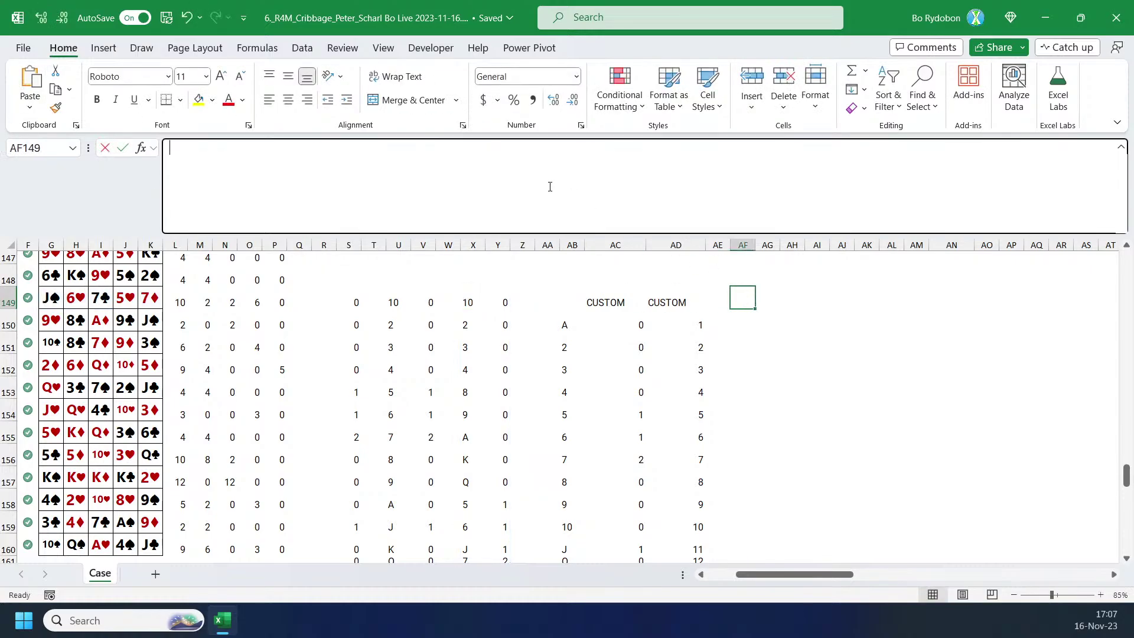
pyautogui.click(333, 221)
pyautogui.write('=LET(c,G149:K149,d,TOCOL(c,3),f,LEFT(d,LEN(d)-1),p,XLOOKUP(f,Fa,Pt), ft,SUM(2*(REDUCE(0,p,LAMBDA(a,v,VSTACK(a,a+v)))=15)),pa,SUM(IFERROR(COMBIN(DROP(GROUPBY(f,f,COUNTA,0,0),,1),2)*2,)), fc,COUNTIFS(c,Fa&"*")')
pyautogui.write(',fc)')
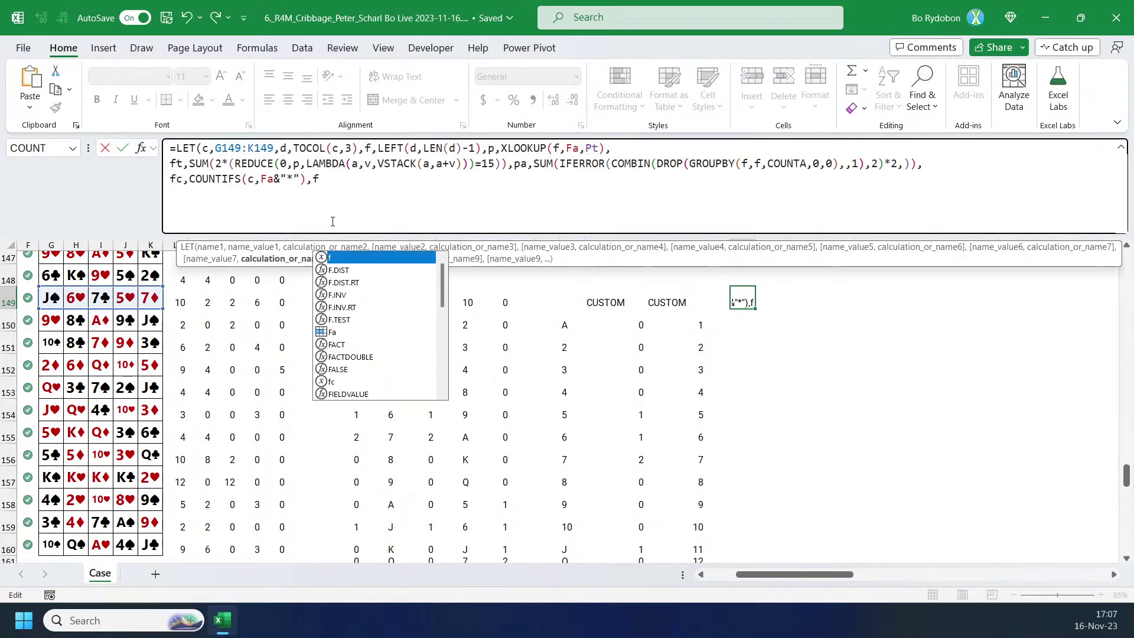
pyautogui.press('Return')
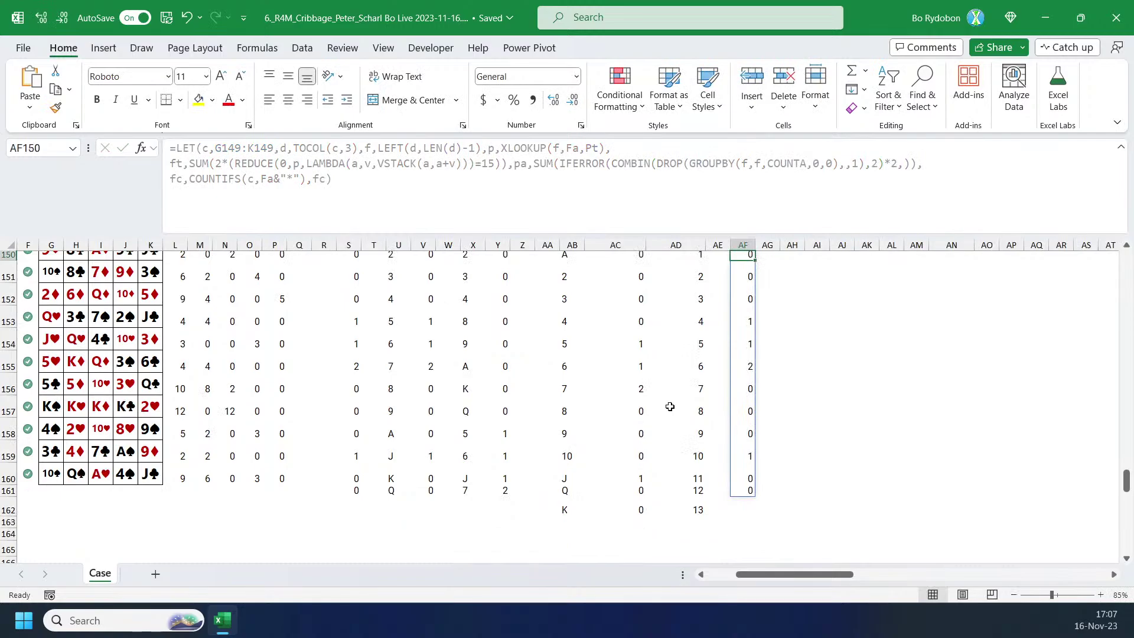
pyautogui.scroll(-1, 666, 405)
pyautogui.click(735, 265)
pyautogui.moveTo(734, 277); pyautogui.dragTo(732, 282)
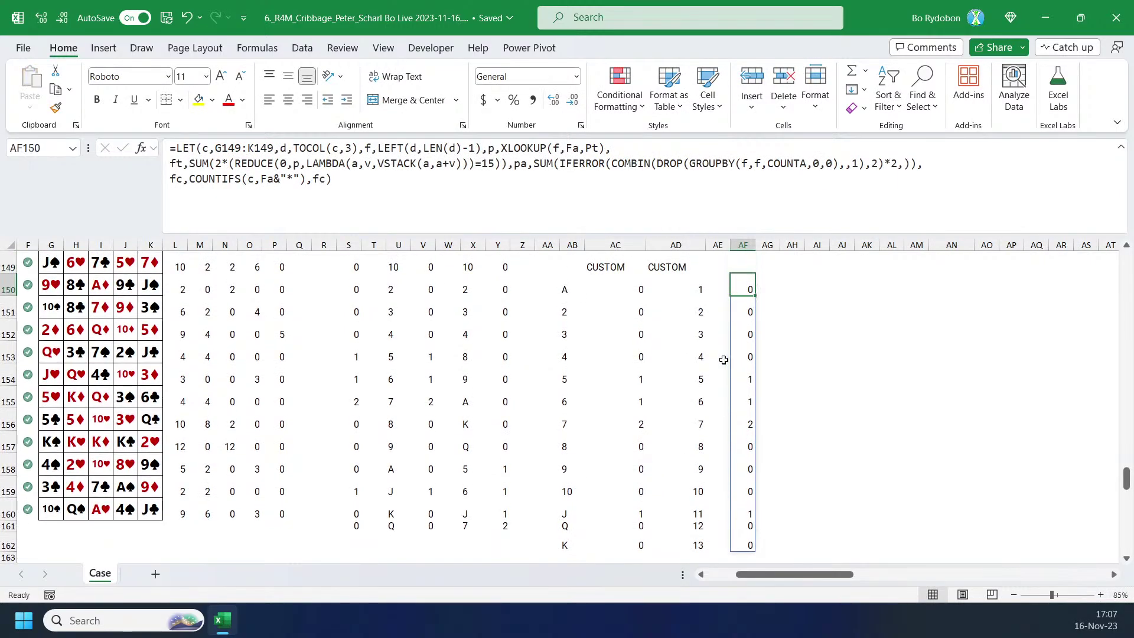
pyautogui.moveTo(633, 383); pyautogui.dragTo(639, 424)
pyautogui.moveTo(738, 379); pyautogui.dragTo(739, 452)
pyautogui.scroll(2, 655, 389)
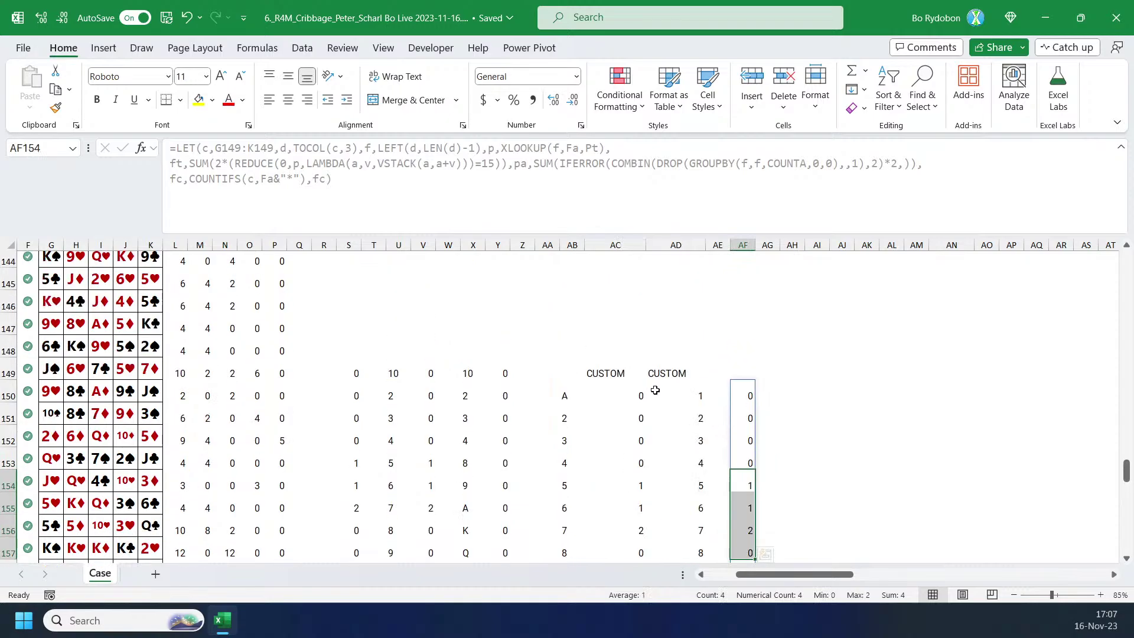
pyautogui.click(735, 384)
pyautogui.press('Delete')
pyautogui.hotkey('ctrl', 'shift', 'u')
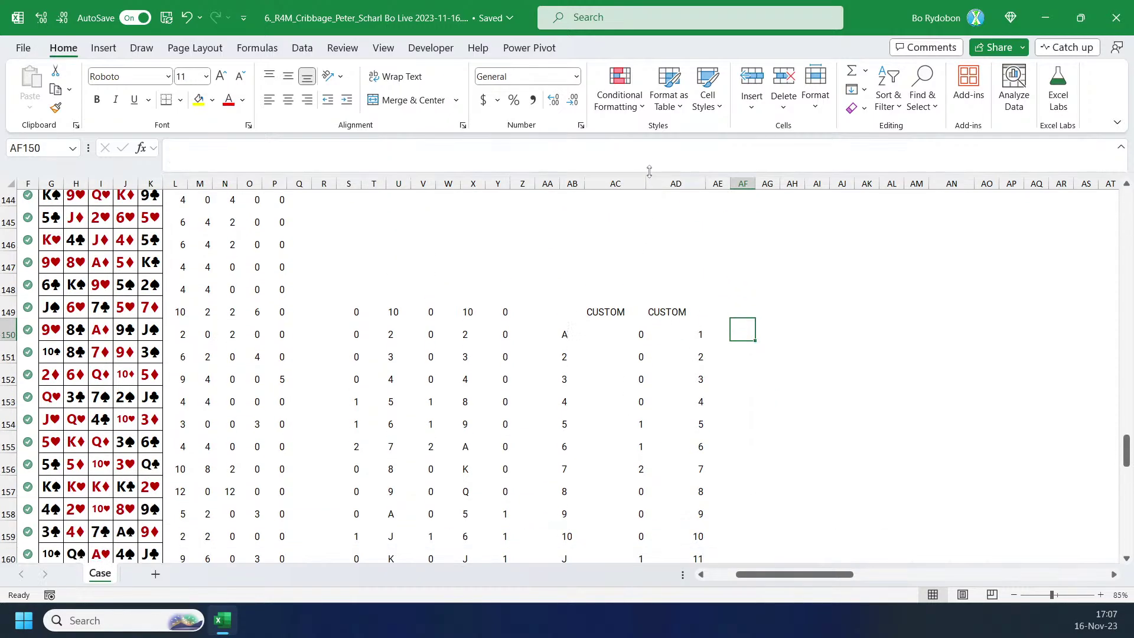
pyautogui.scroll(-1, 630, 311)
pyautogui.click(630, 284)
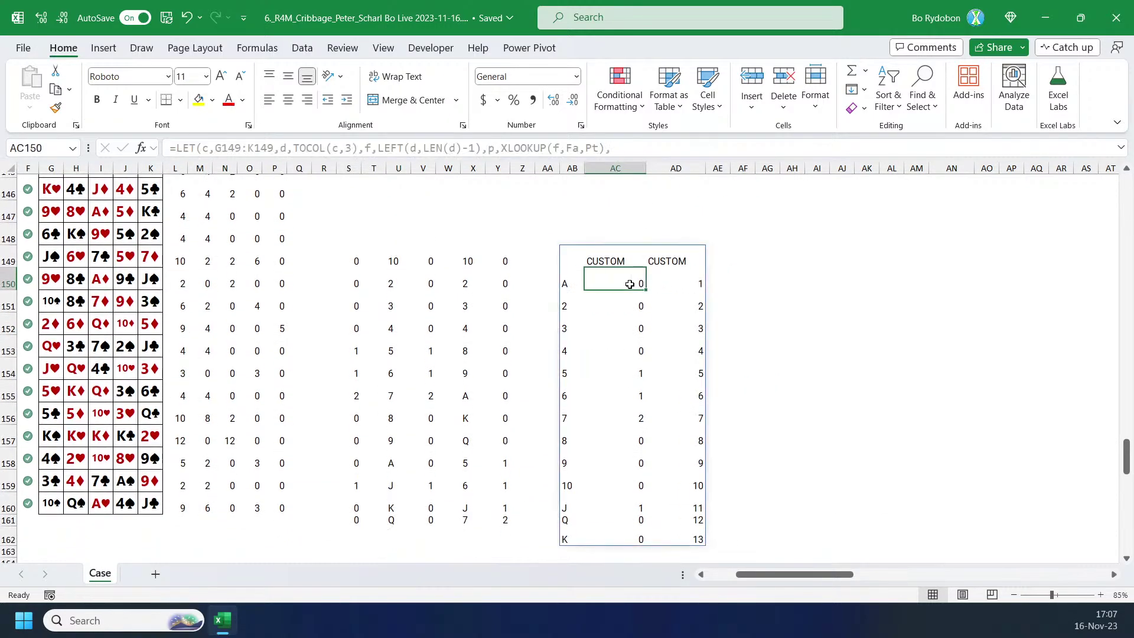
# Review AB149's grouping formula and the AD150–AD151 values, expanding the formula bar to five lines.
pyautogui.click(562, 261)
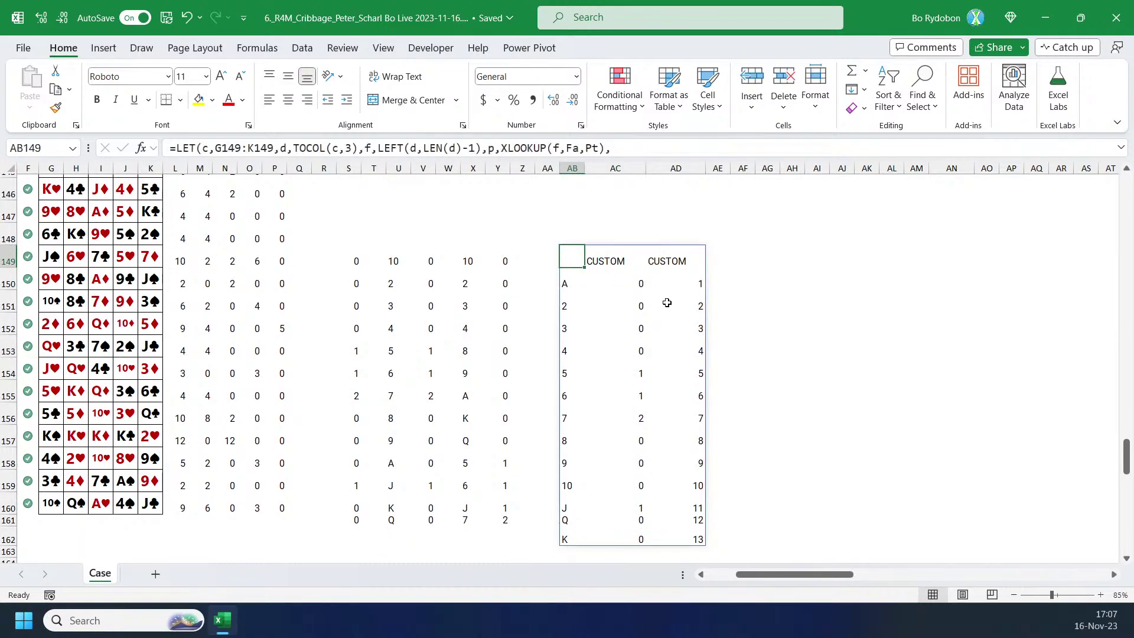
pyautogui.click(671, 309)
pyautogui.click(676, 288)
pyautogui.click(574, 261)
pyautogui.moveTo(623, 170); pyautogui.dragTo(615, 238)
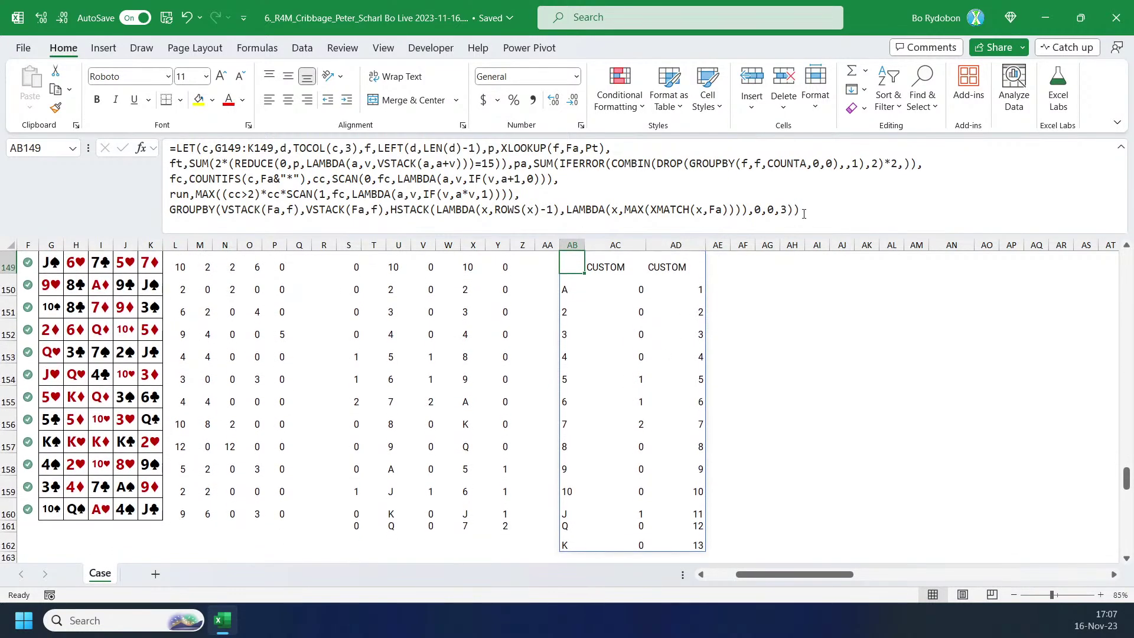
# Copy the entire AB149 formula and paste it into cell AG149.
pyautogui.click(786, 211)
pyautogui.hotkey('ctrl', 'a')
pyautogui.hotkey('ctrl', 'c')
pyautogui.press('Escape')
pyautogui.doubleClick(767, 267)
pyautogui.hotkey('ctrl', 'v')
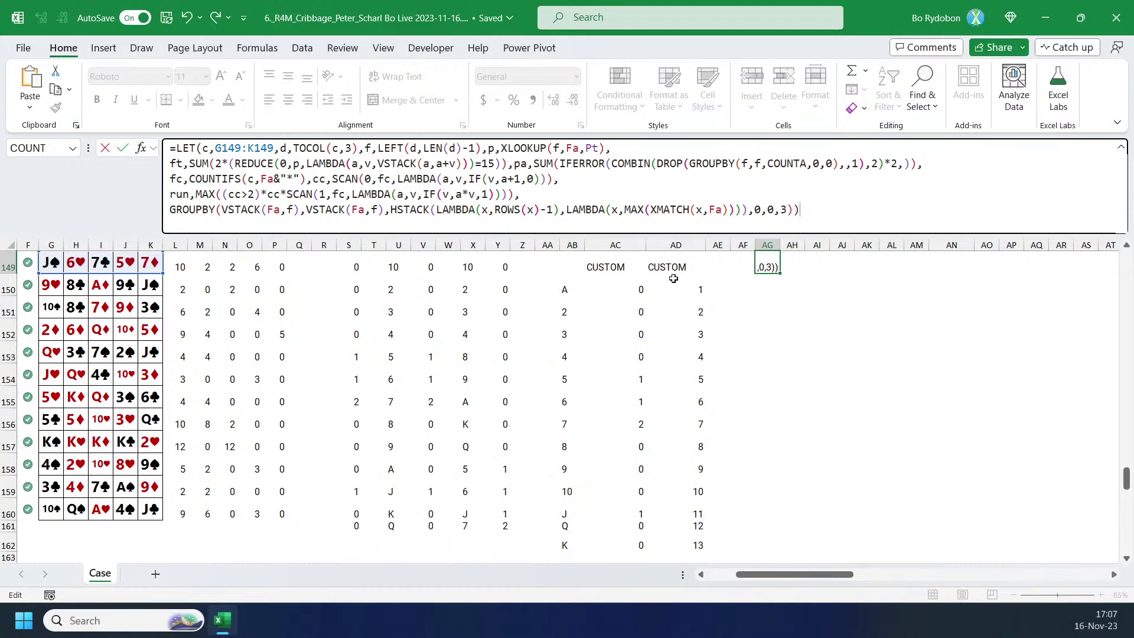
# Change AG149's sort_order argument to the array {3,1}, then {3;1}.
pyautogui.click(785, 217)
pyautogui.press('Left')
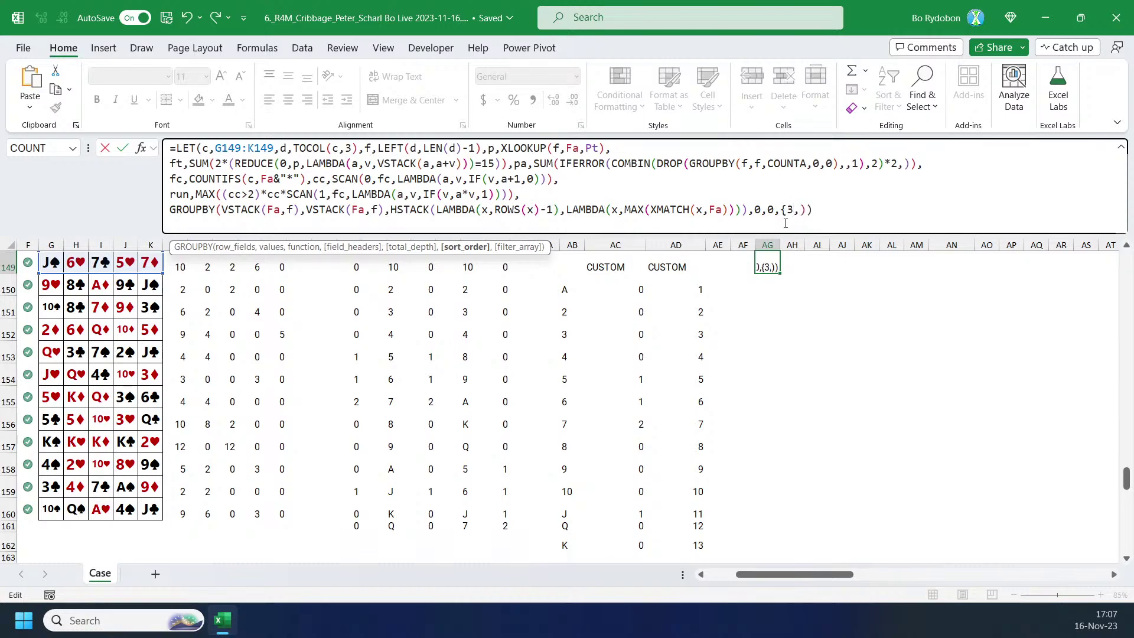
pyautogui.write('1}')
pyautogui.press('Return')
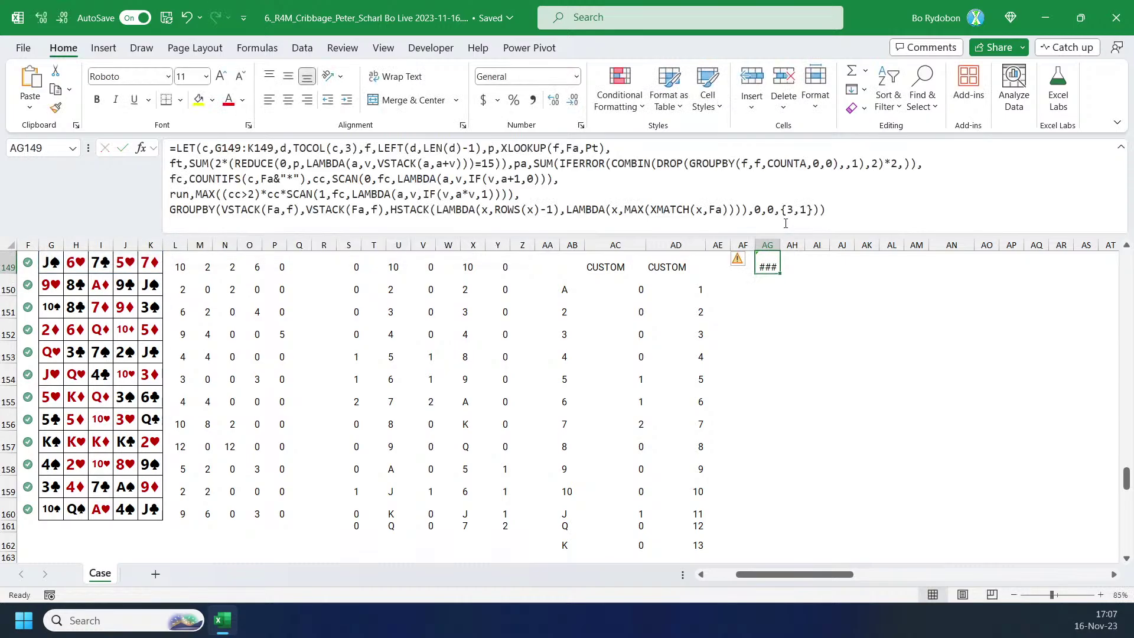
pyautogui.click(800, 218)
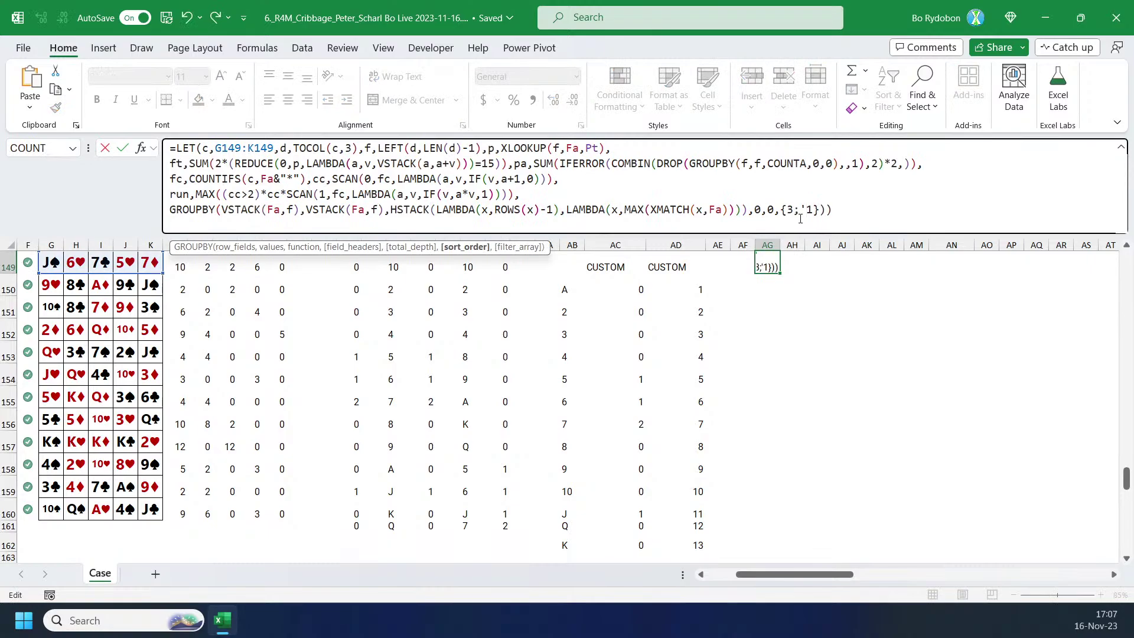
pyautogui.press('Return')
pyautogui.press('Up')
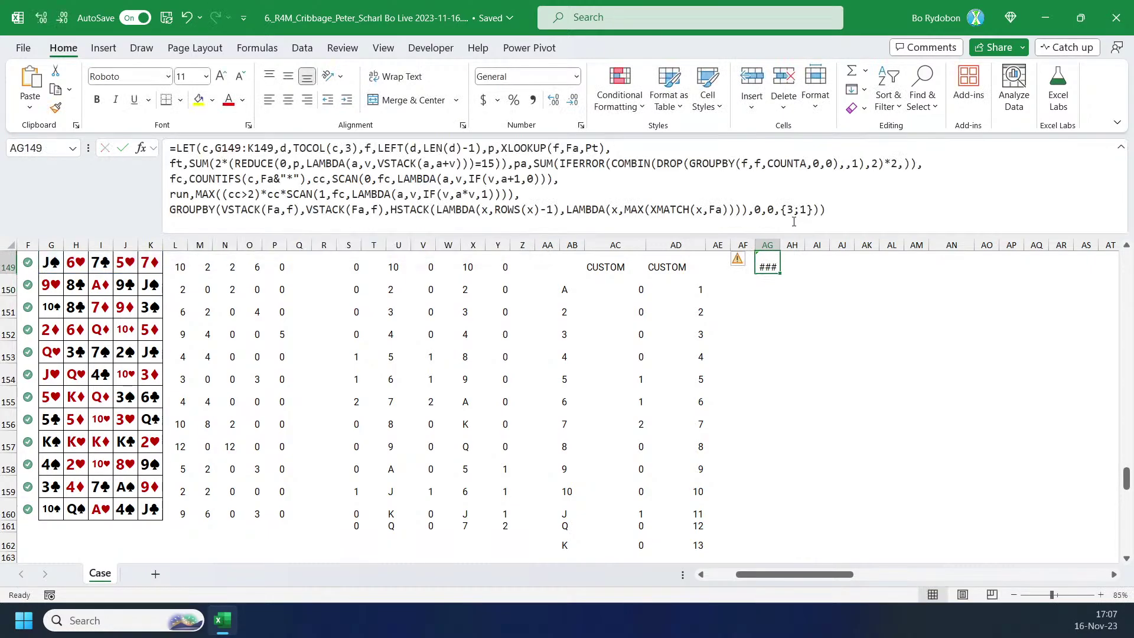
pyautogui.click(794, 210)
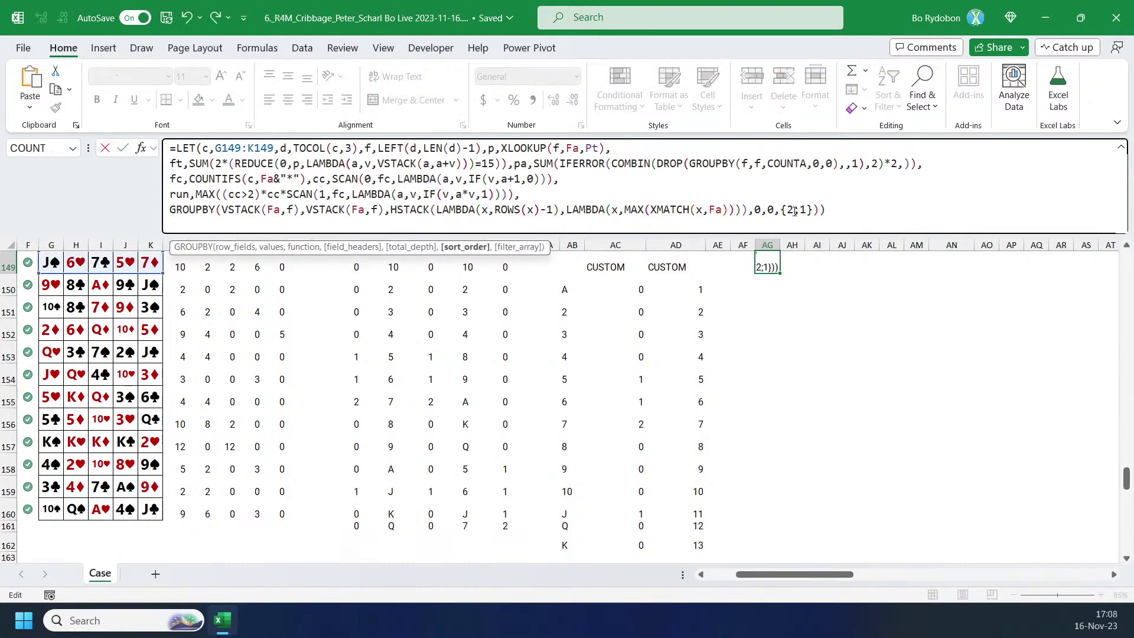
pyautogui.hotkey('ctrl', 'Return')
# Try sort order {1;1;1}, then {1;1;2}.
pyautogui.moveTo(772, 237); pyautogui.dragTo(772, 282)
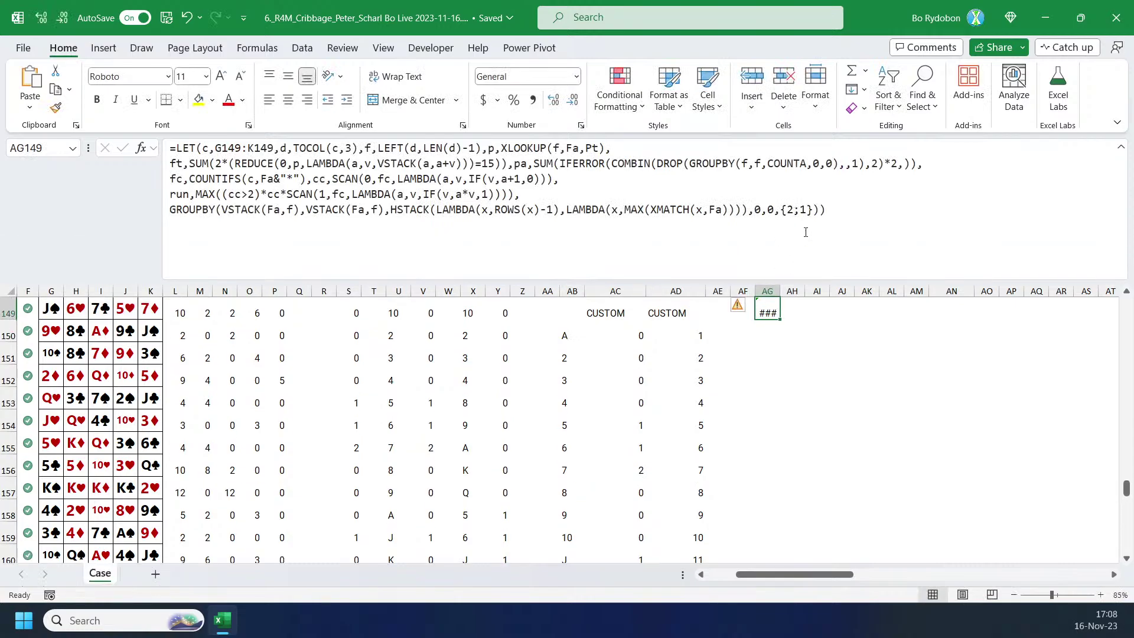
pyautogui.click(799, 220)
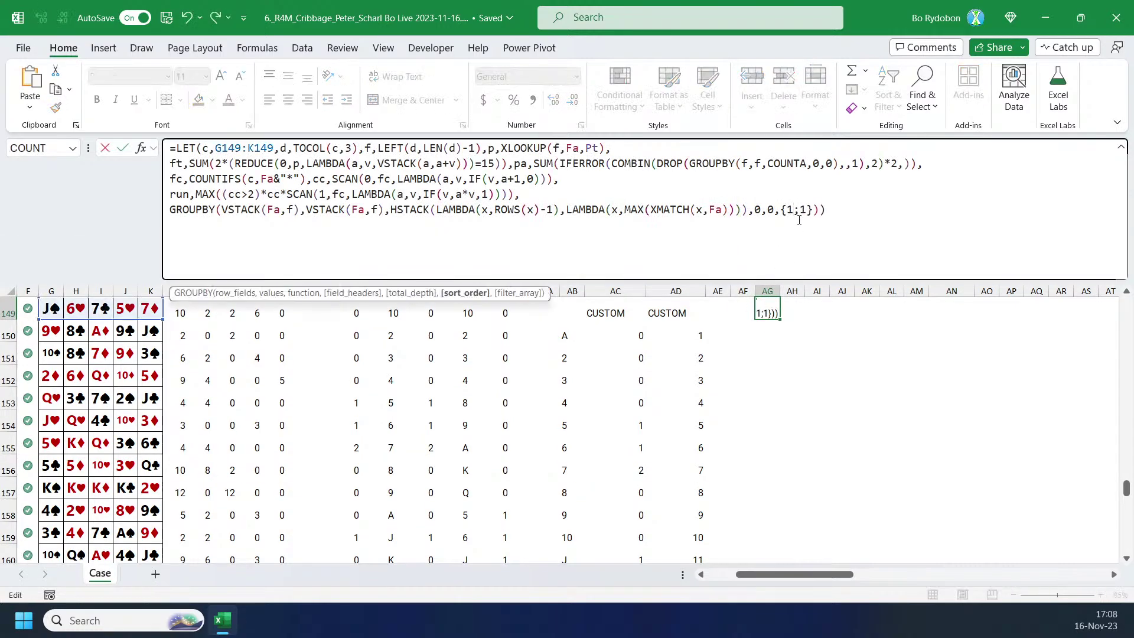
pyautogui.write(';1')
pyautogui.hotkey('ctrl', 'Return')
pyautogui.moveTo(794, 275); pyautogui.dragTo(780, 209)
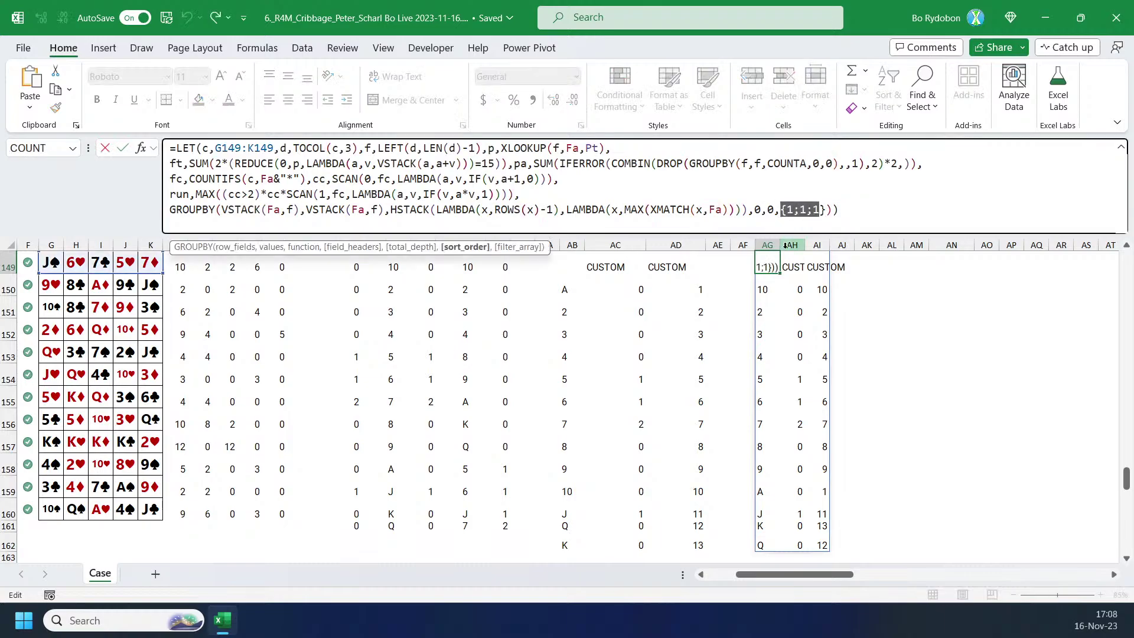
pyautogui.press('Escape')
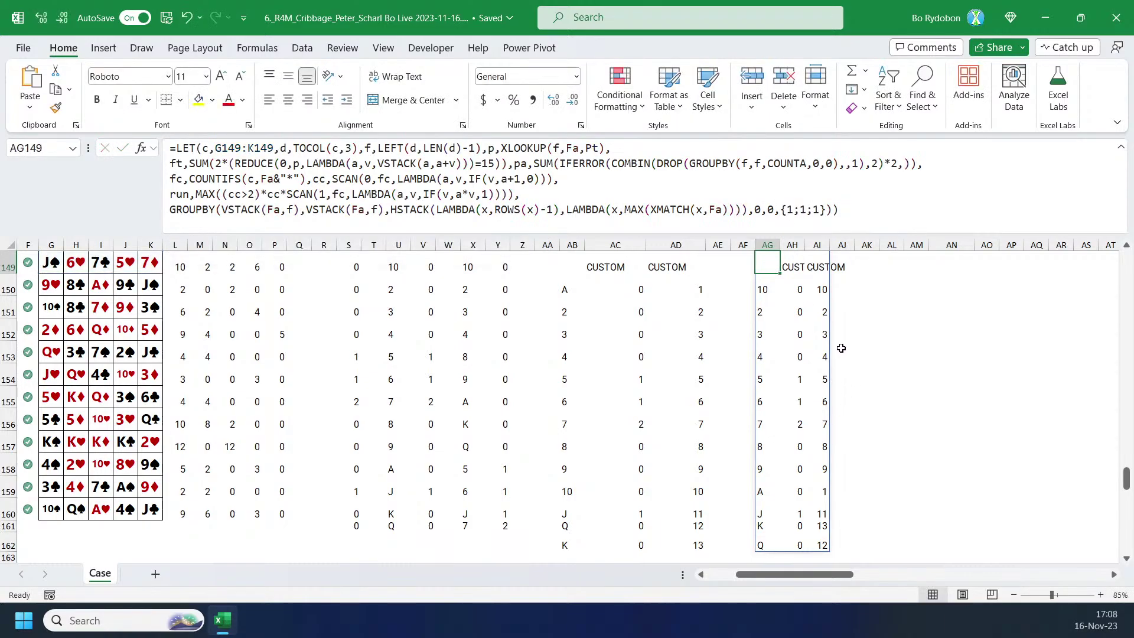
pyautogui.click(822, 227)
pyautogui.press('BackSpace')
pyautogui.write('2')
pyautogui.hotkey('ctrl', 'Return')
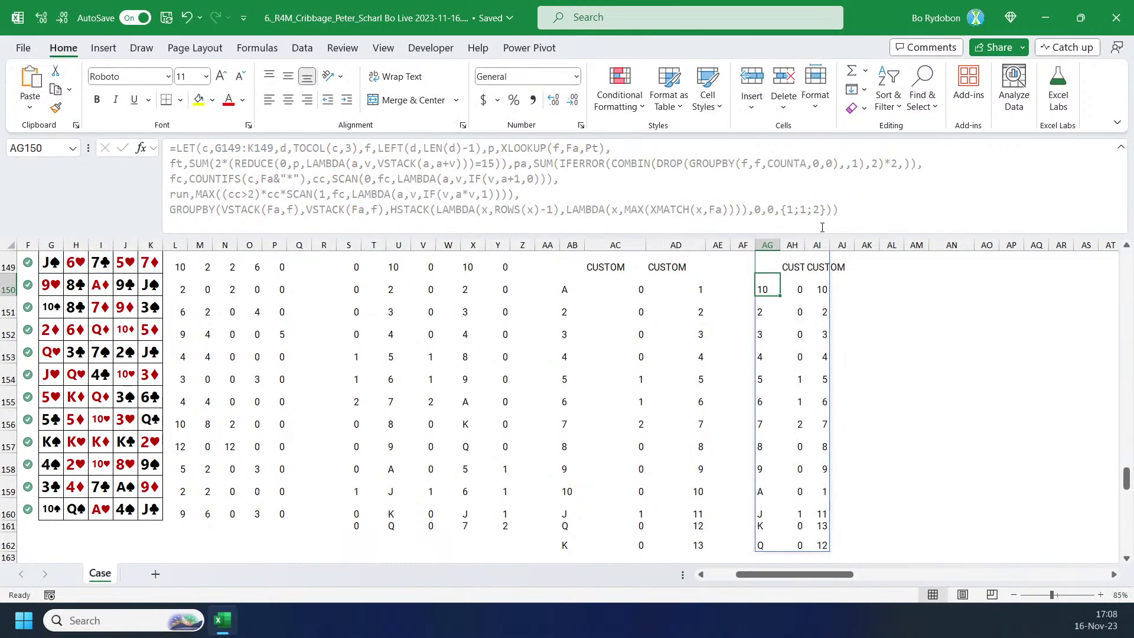
# Test sort orders {1;1;3} and {3;1;3}, returning to {1;1;3}.
pyautogui.click(821, 210)
pyautogui.press('BackSpace')
pyautogui.write('3')
pyautogui.hotkey('ctrl', 'Return')
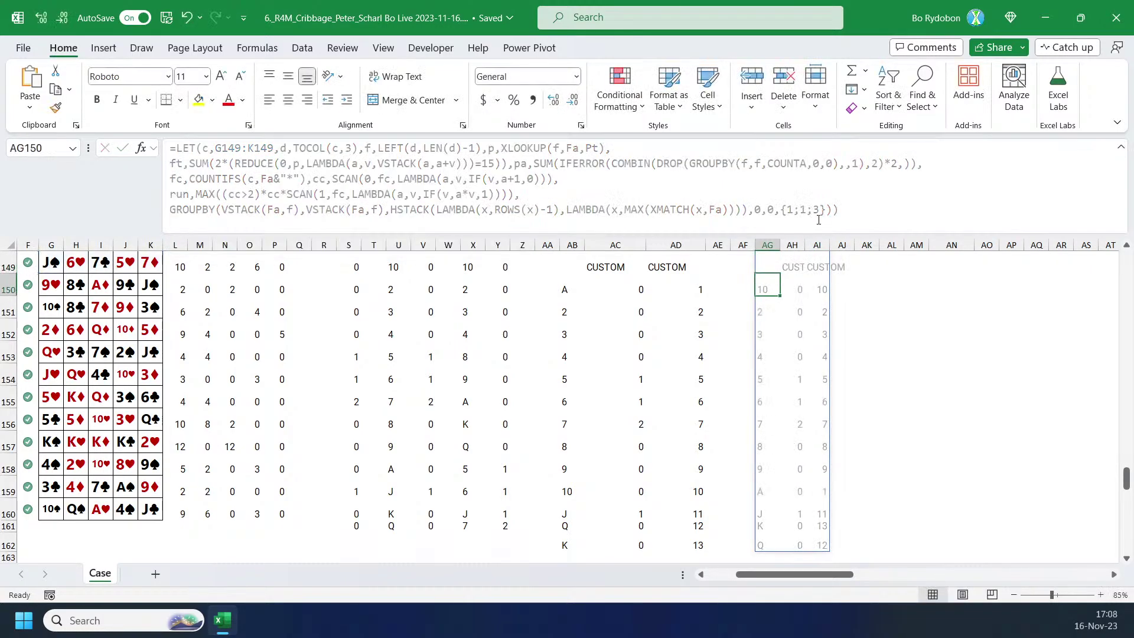
pyautogui.click(820, 212)
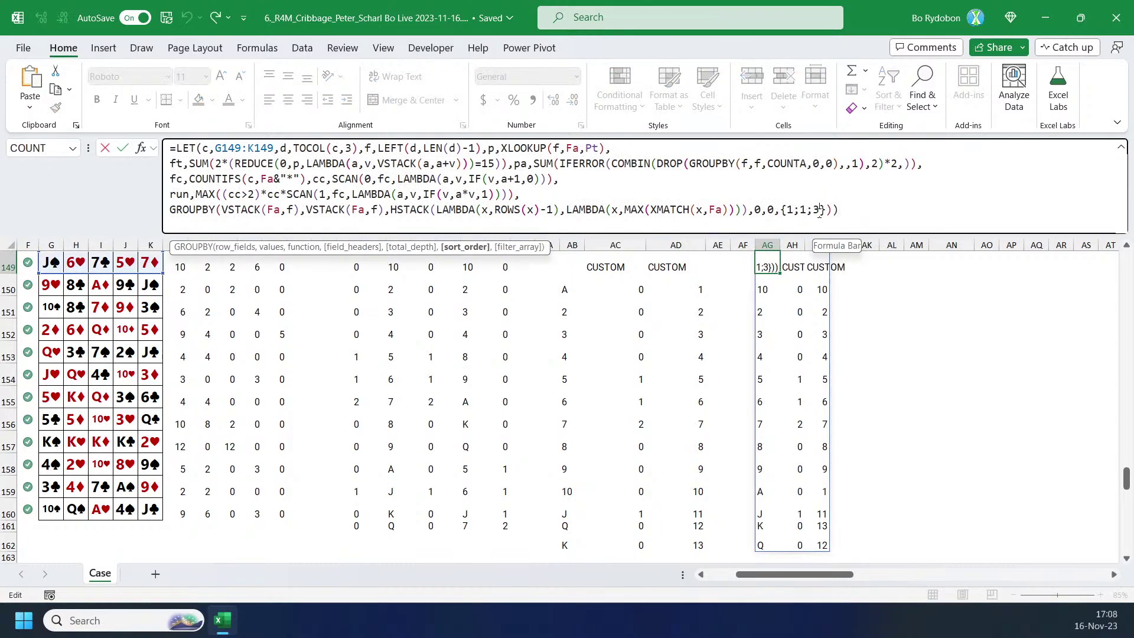
pyautogui.hotkey('ctrl', 'Return')
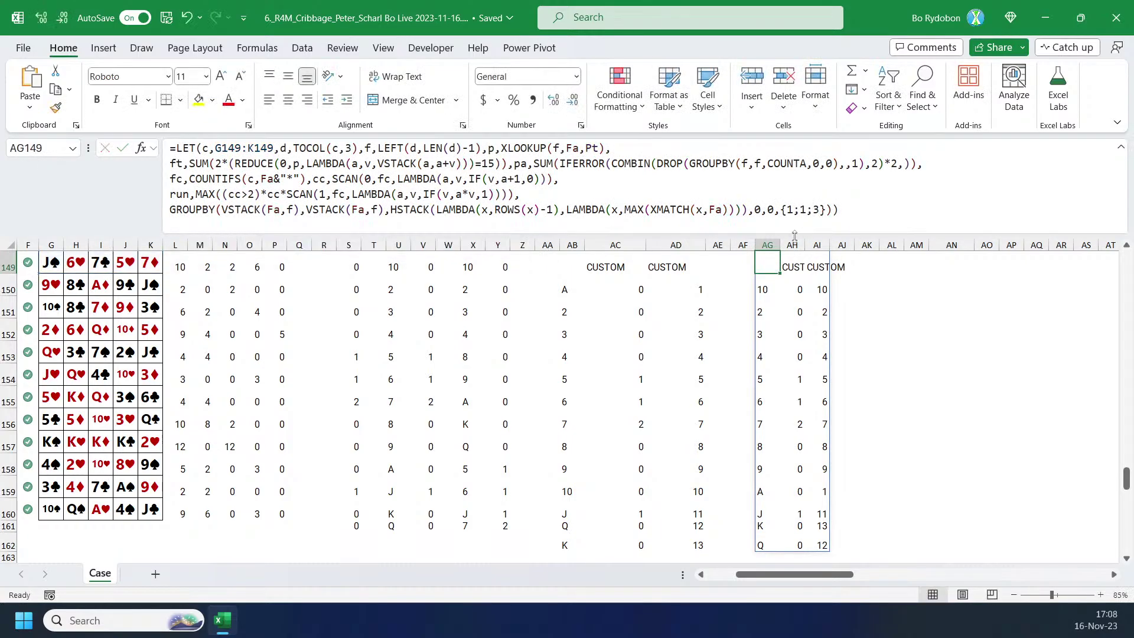
pyautogui.click(793, 211)
pyautogui.press('BackSpace')
pyautogui.write('3')
pyautogui.hotkey('ctrl', 'Return')
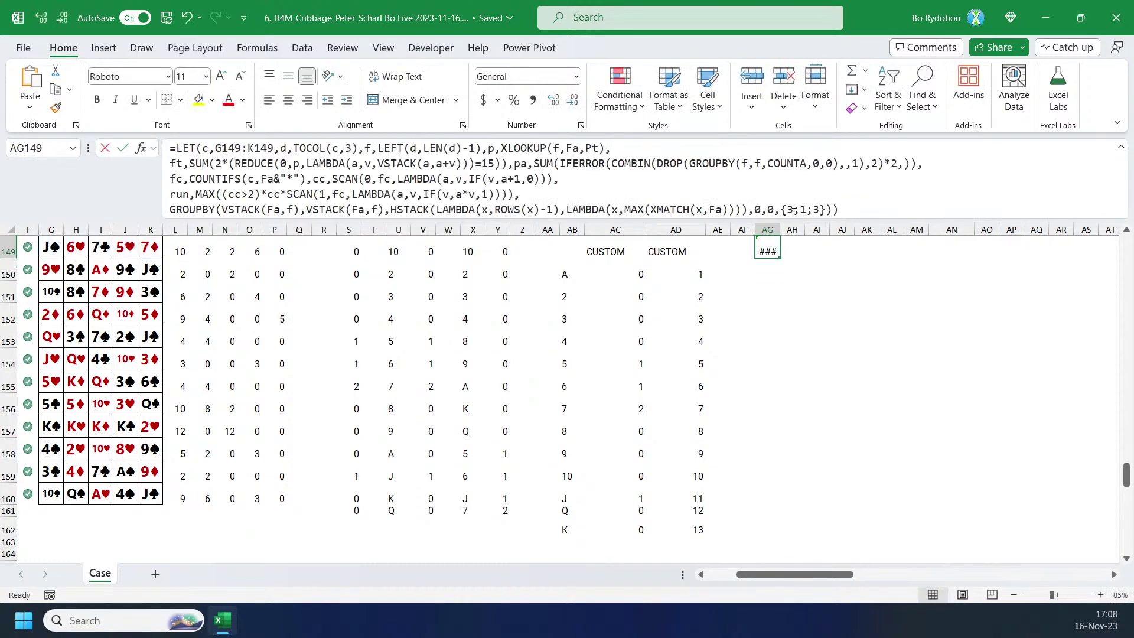
pyautogui.click(793, 210)
pyautogui.press('BackSpace')
pyautogui.write('1')
pyautogui.hotkey('ctrl', 'Return')
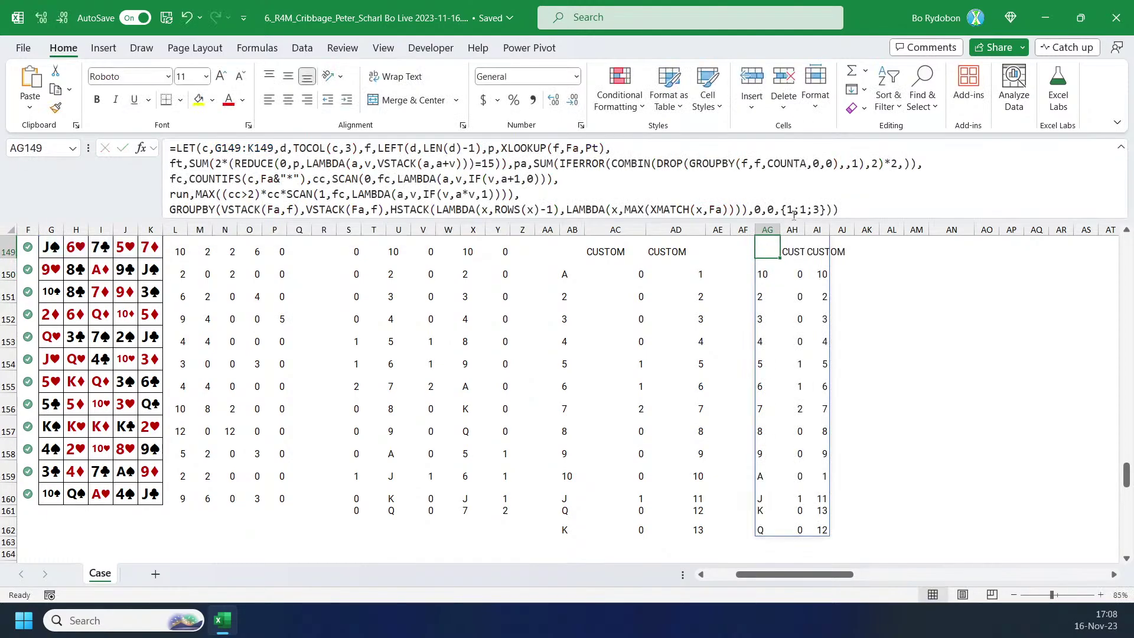
# Try sort orders {-1;1;3} and {2;1;3}.
pyautogui.click(793, 214)
pyautogui.write('-')
pyautogui.press('Return')
pyautogui.press('Up')
pyautogui.click(796, 211)
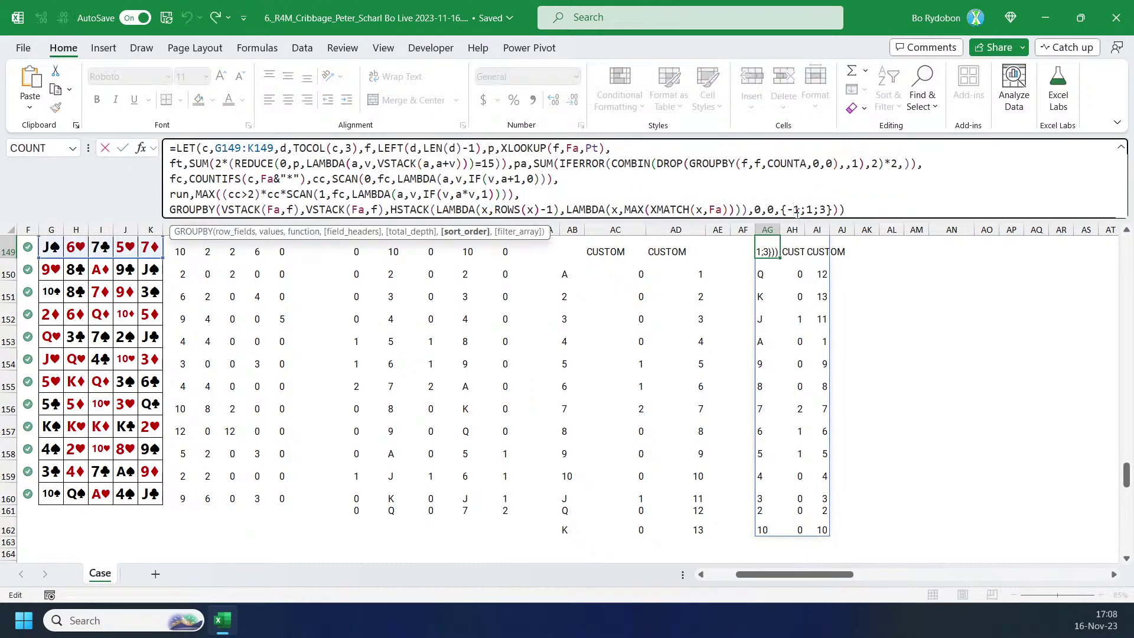
pyautogui.press('BackSpace')
pyautogui.press('Delete')
pyautogui.write('2')
pyautogui.press('Return')
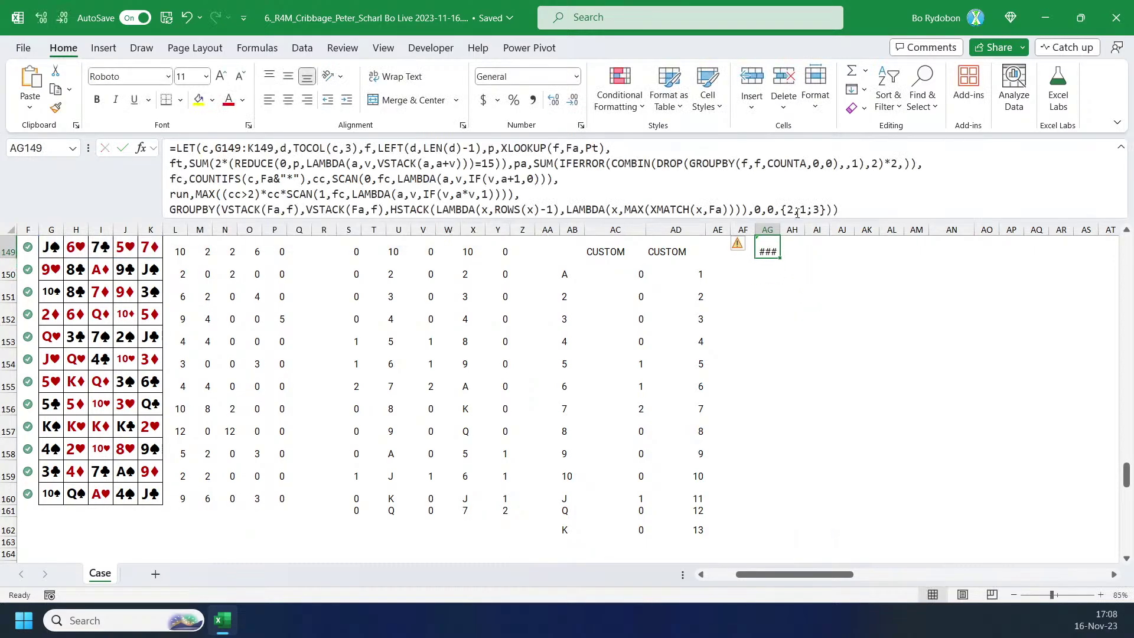
# Reset the sort order to {1;1;3}, then try {-1;1;3}.
pyautogui.moveTo(775, 222); pyautogui.dragTo(775, 253)
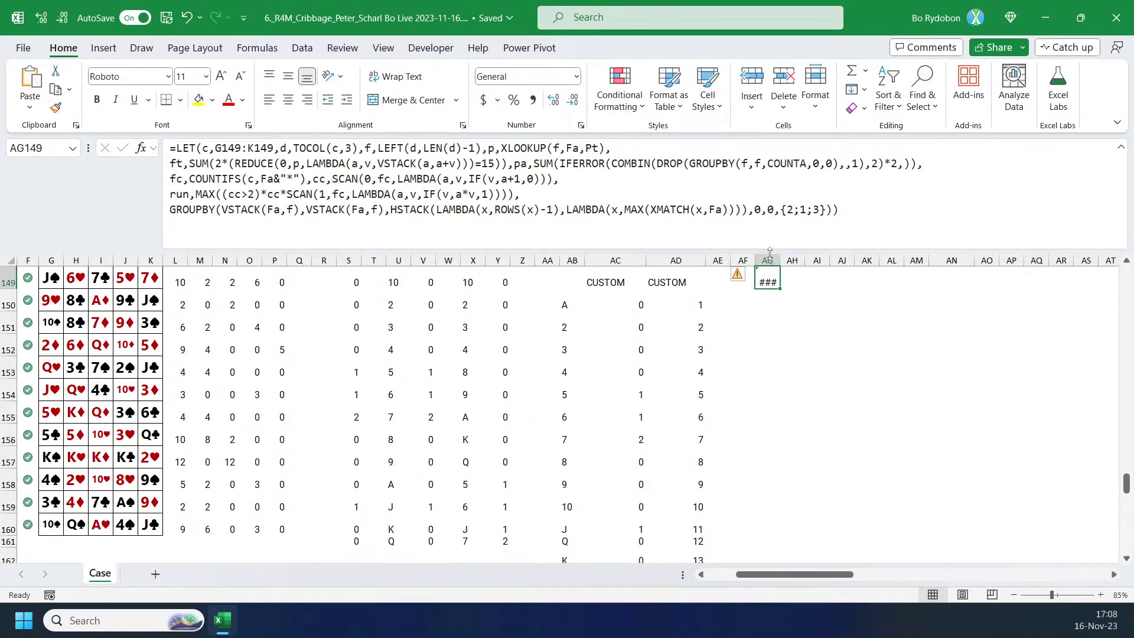
pyautogui.click(791, 216)
pyautogui.press('BackSpace')
pyautogui.write('1')
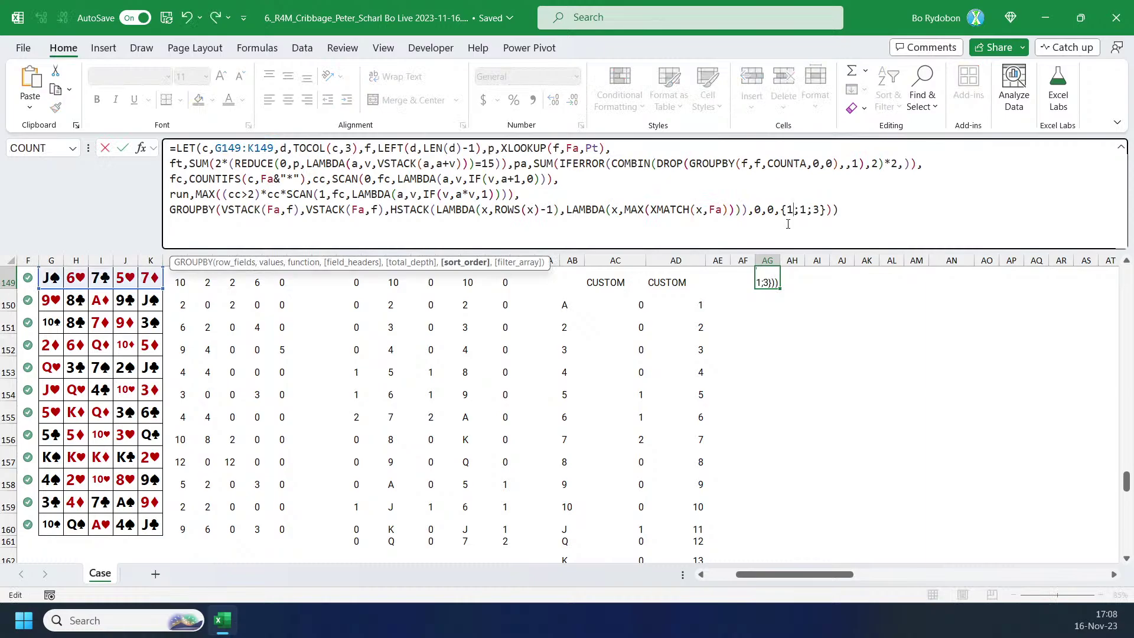
pyautogui.hotkey('ctrl', 'Return')
pyautogui.click(789, 210)
pyautogui.write('-')
pyautogui.hotkey('ctrl', 'Return')
# Try sort orders {-1;2;3} and {-1;-2;3}.
pyautogui.click(810, 210)
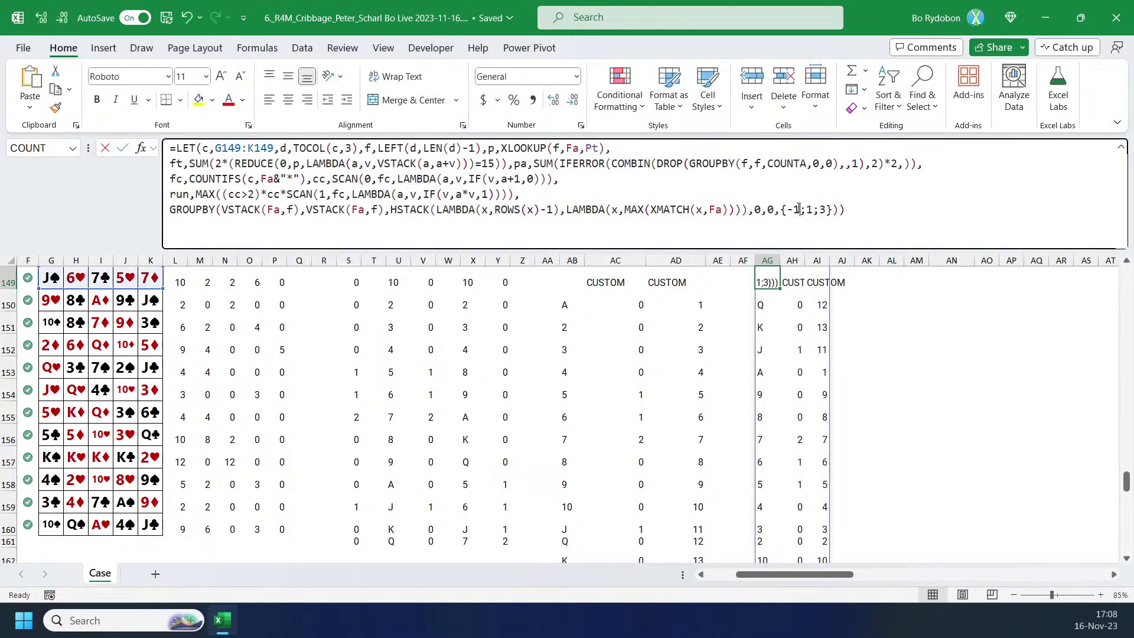
pyautogui.press('Delete')
pyautogui.write('2')
pyautogui.hotkey('ctrl', 'Return')
pyautogui.click(809, 209)
pyautogui.write('-')
pyautogui.hotkey('ctrl', 'Return')
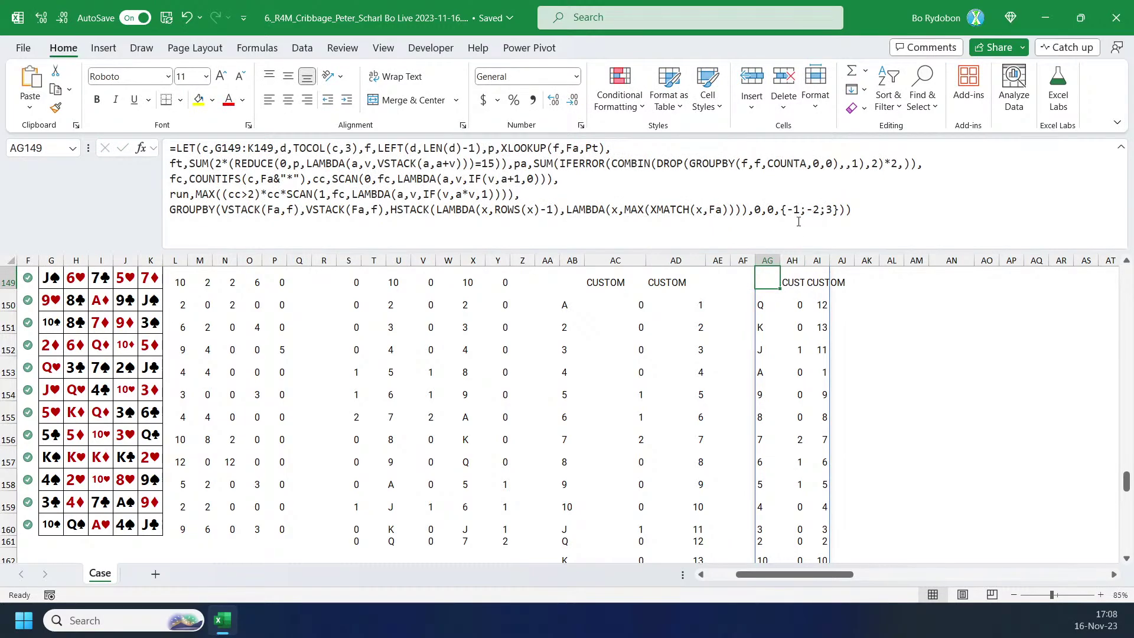
# Undo a failed trial and settle on sort order {1;-2;3}, listing 10, 2–9, A, K, Q.
pyautogui.click(801, 213)
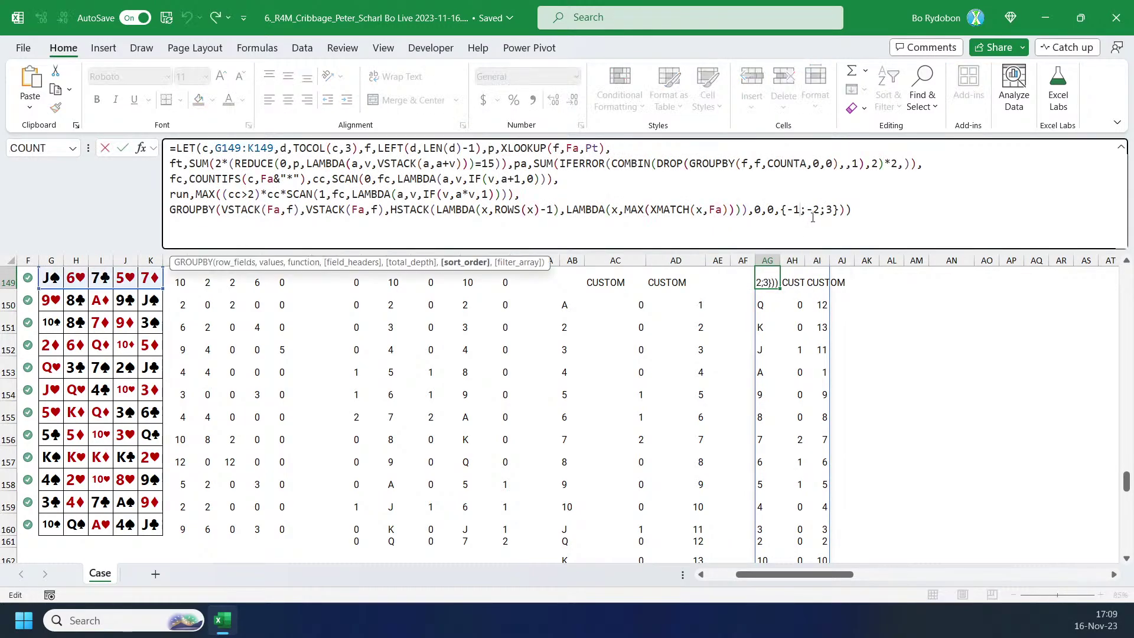
pyautogui.press('BackSpace')
pyautogui.press('BackSpace')
pyautogui.write('0')
pyautogui.press('Return')
pyautogui.press('Up')
pyautogui.hotkey('ctrl', 'z')
pyautogui.click(793, 217)
pyautogui.press('BackSpace')
pyautogui.press('Return')
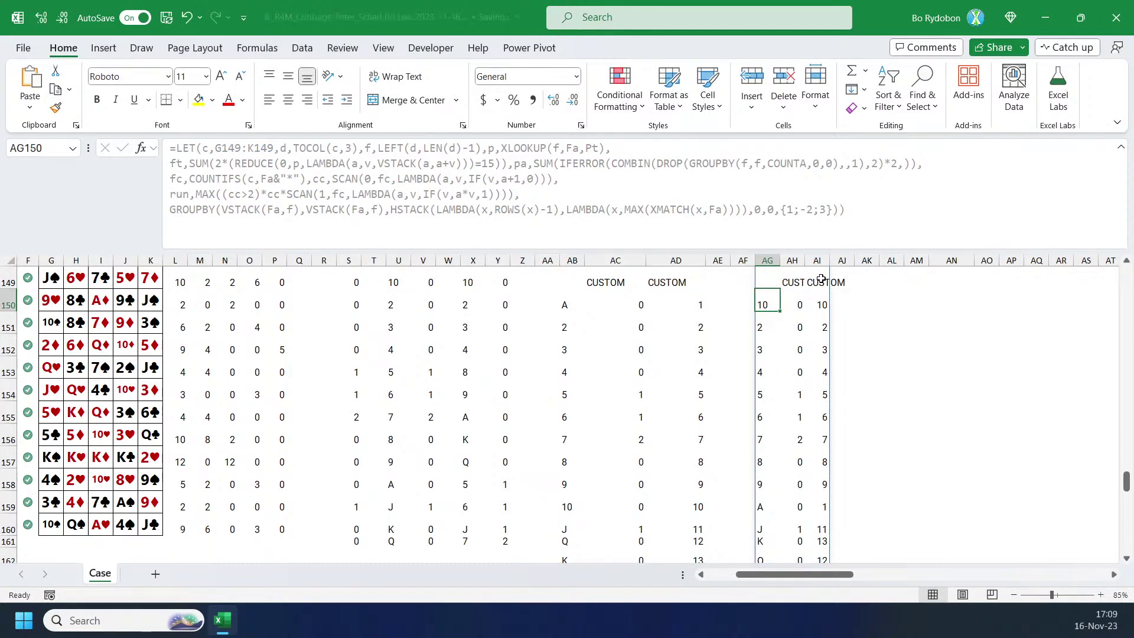
pyautogui.click(556, 284)
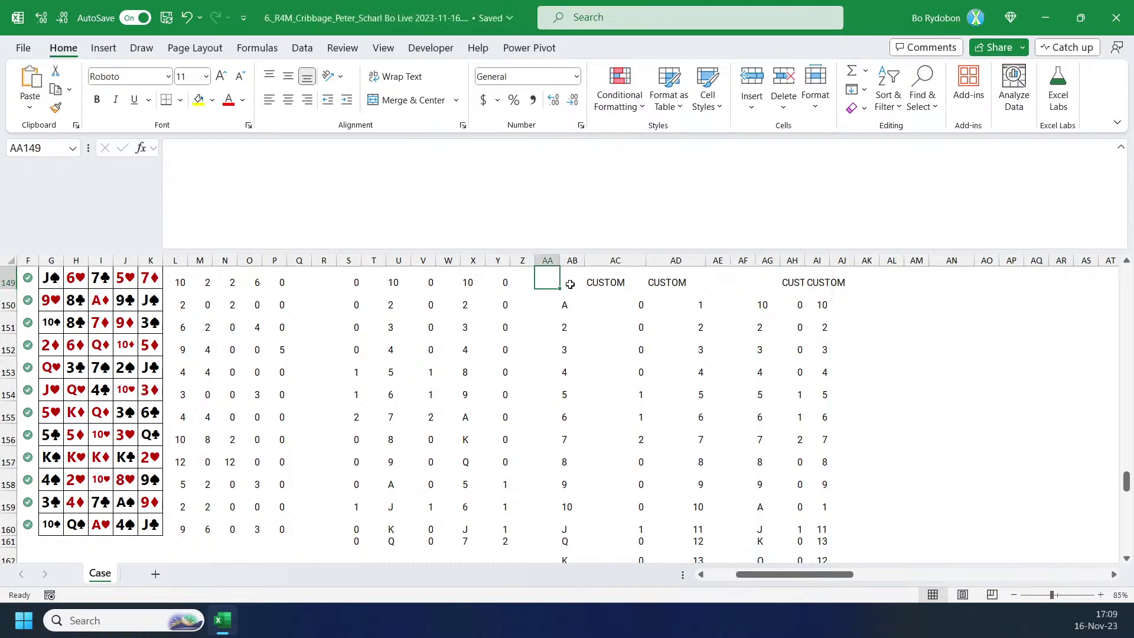
pyautogui.click(570, 284)
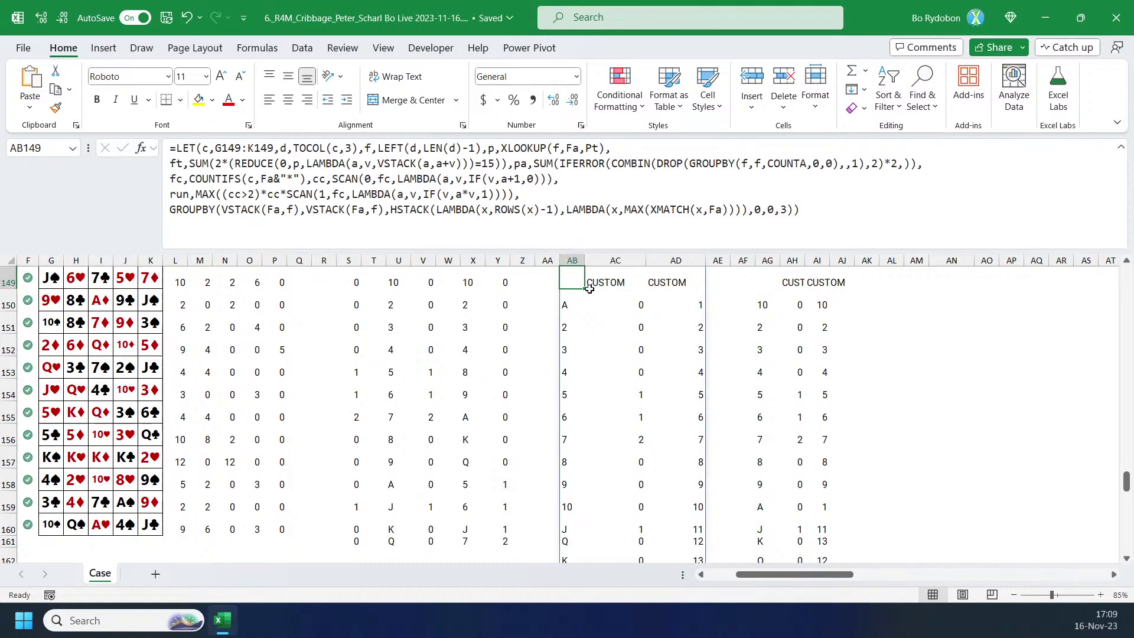
pyautogui.click(699, 260)
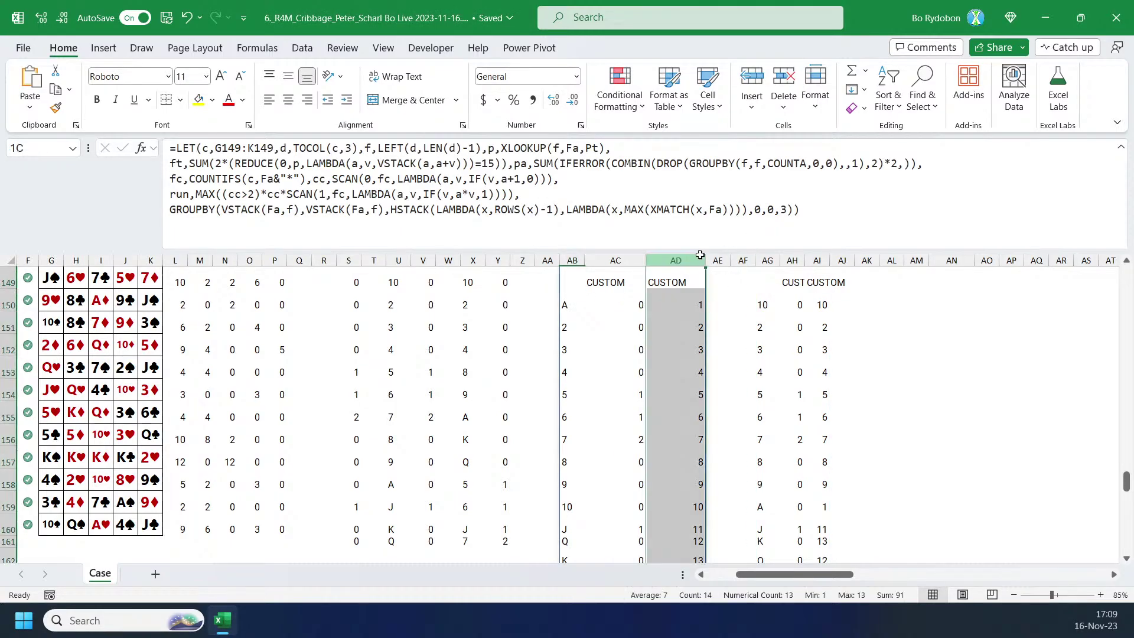
pyautogui.click(573, 284)
pyautogui.click(782, 211)
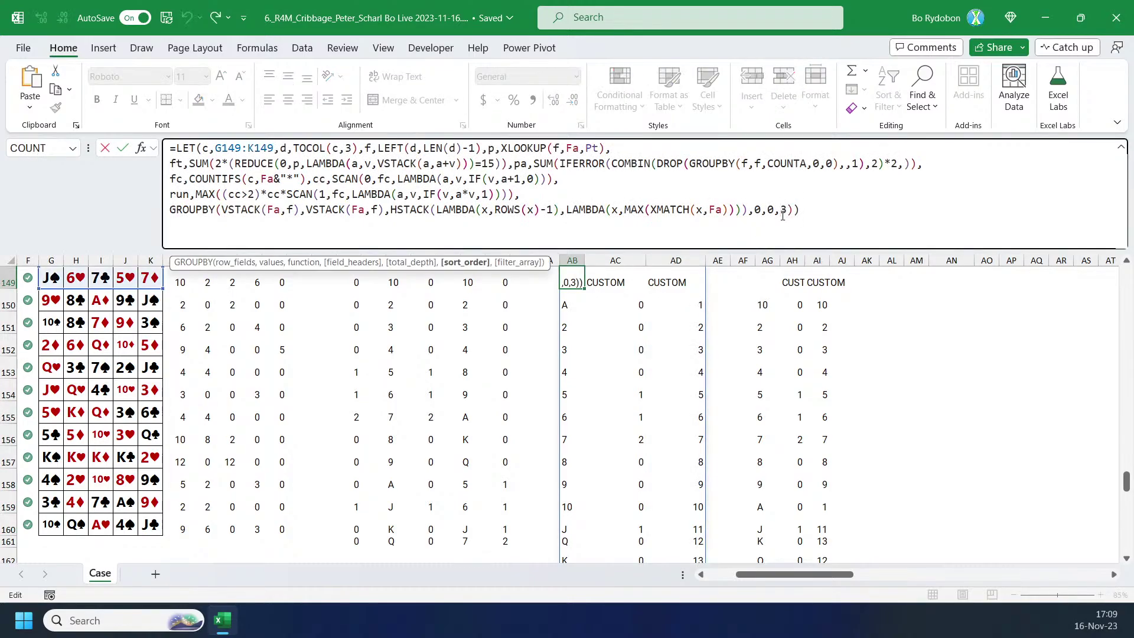
pyautogui.write('-')
pyautogui.hotkey('ctrl', 'Return')
pyautogui.moveTo(707, 304); pyautogui.dragTo(700, 416)
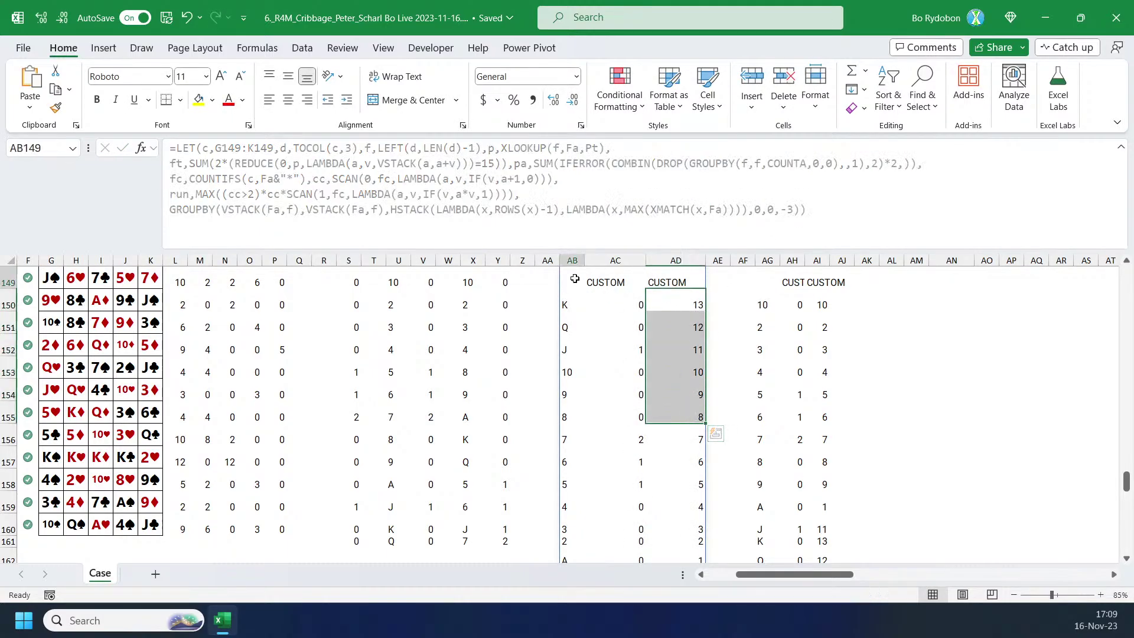
pyautogui.click(575, 279)
pyautogui.click(764, 282)
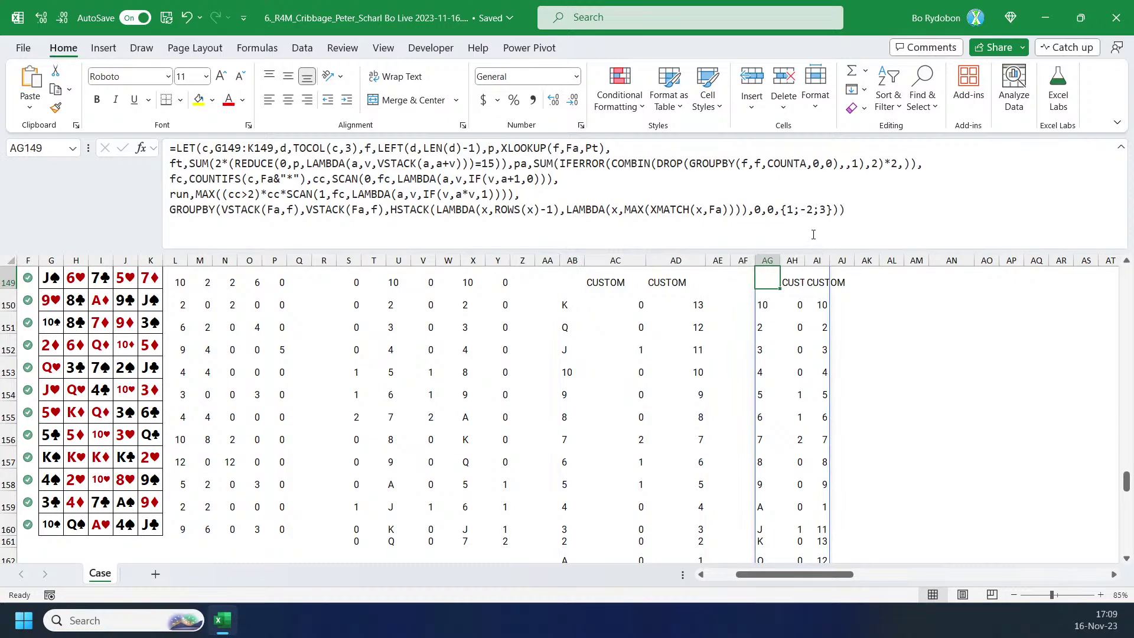
# Change the AG149 GROUPBY sort_order to {1;-2;-3} and select the spilled ranks to review them.
pyautogui.click(790, 221)
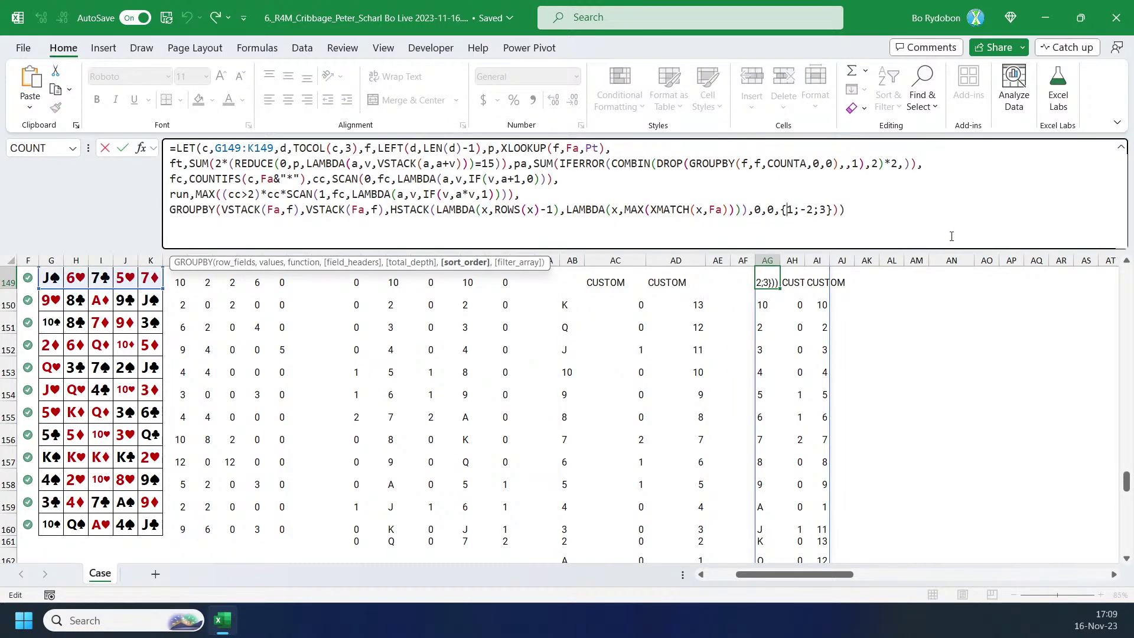
pyautogui.click(836, 257)
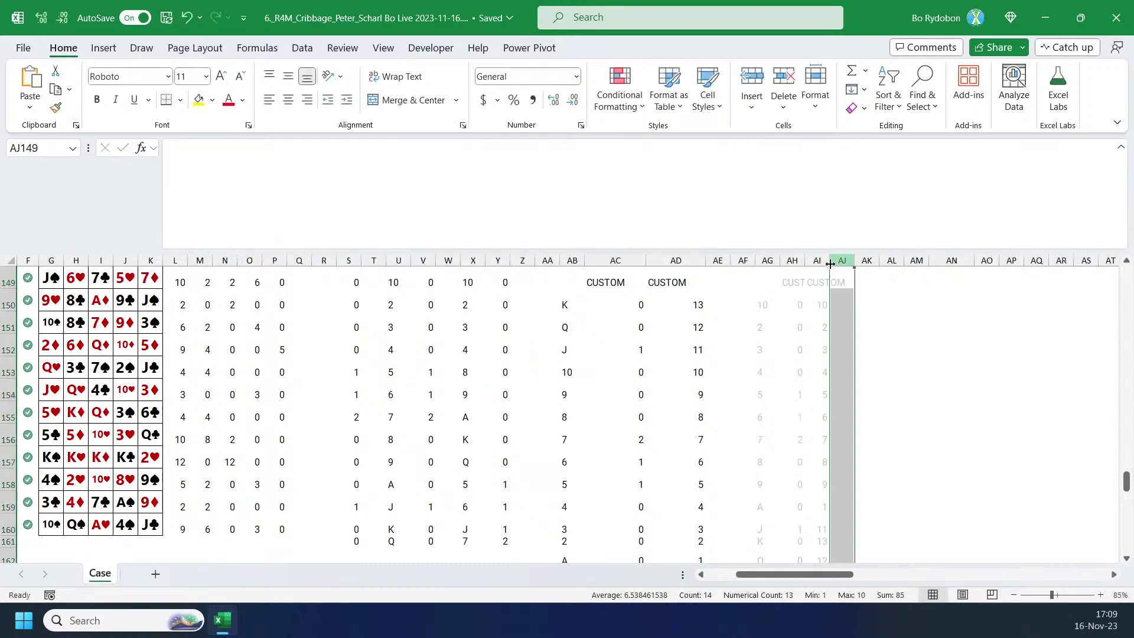
pyautogui.click(768, 283)
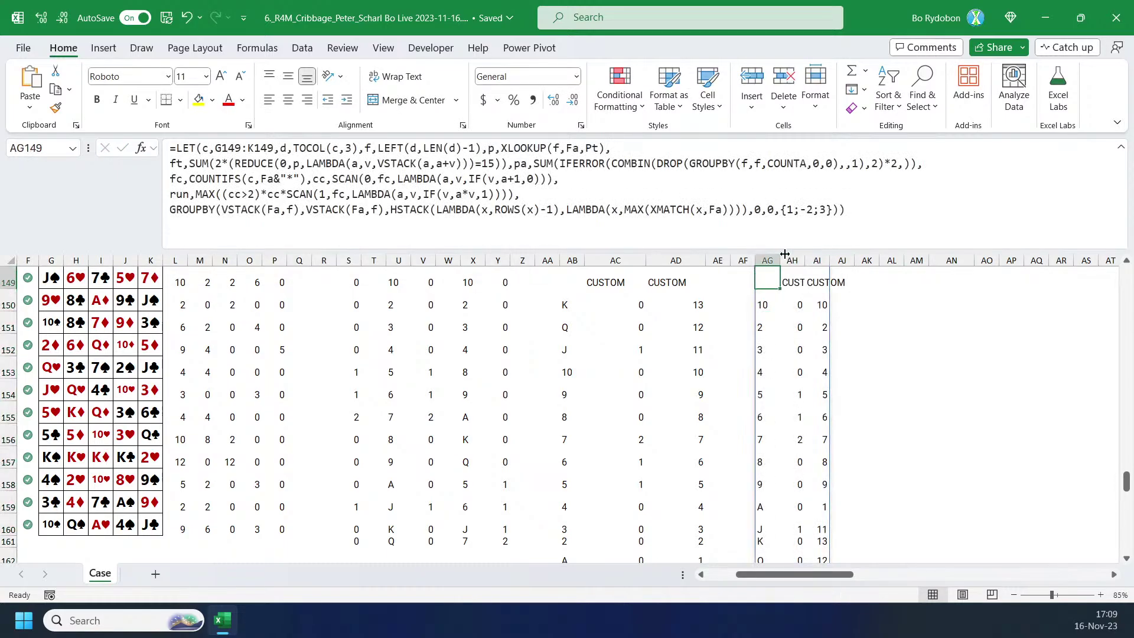
pyautogui.moveTo(776, 248); pyautogui.dragTo(819, 236)
pyautogui.click(809, 220)
pyautogui.press('Escape')
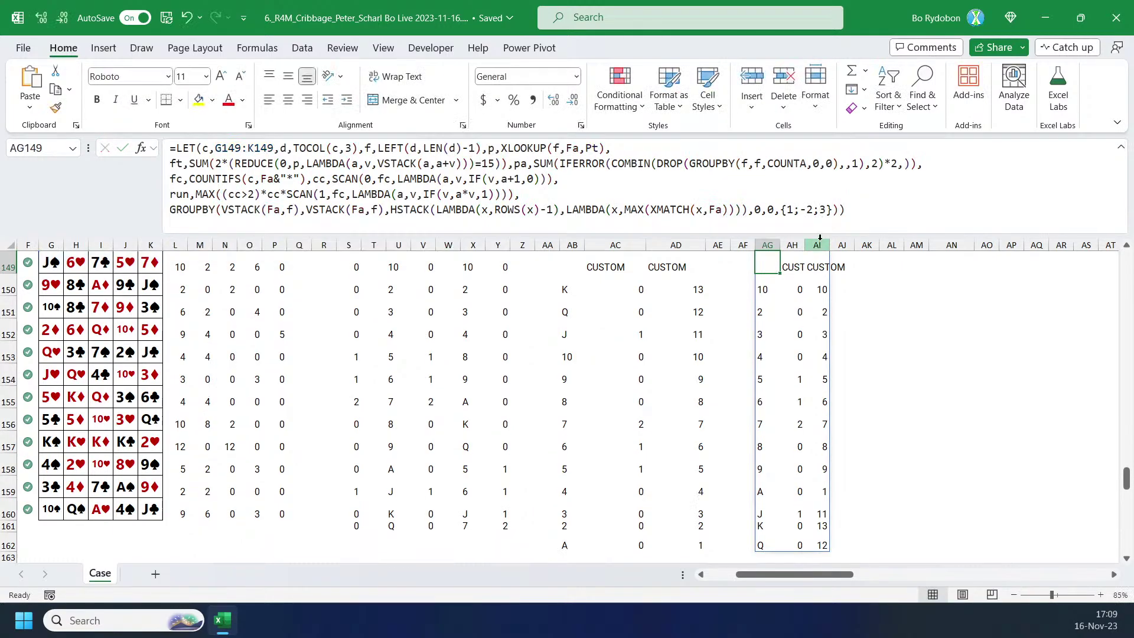
pyautogui.click(814, 210)
pyautogui.write('-')
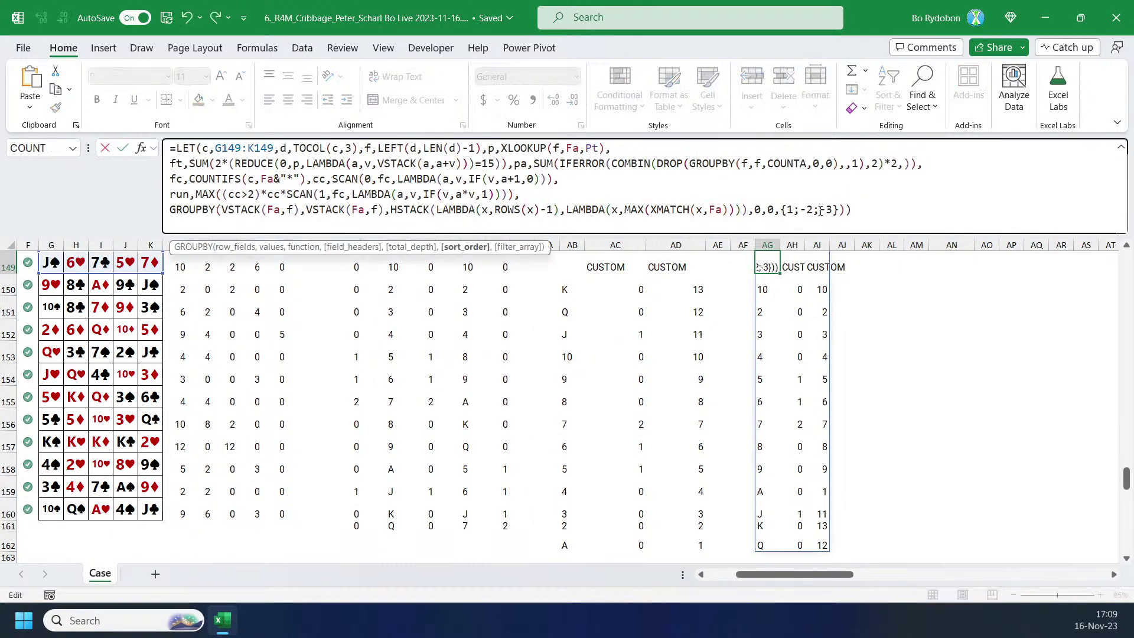
pyautogui.hotkey('ctrl', 'Return')
pyautogui.moveTo(763, 291); pyautogui.dragTo(766, 548)
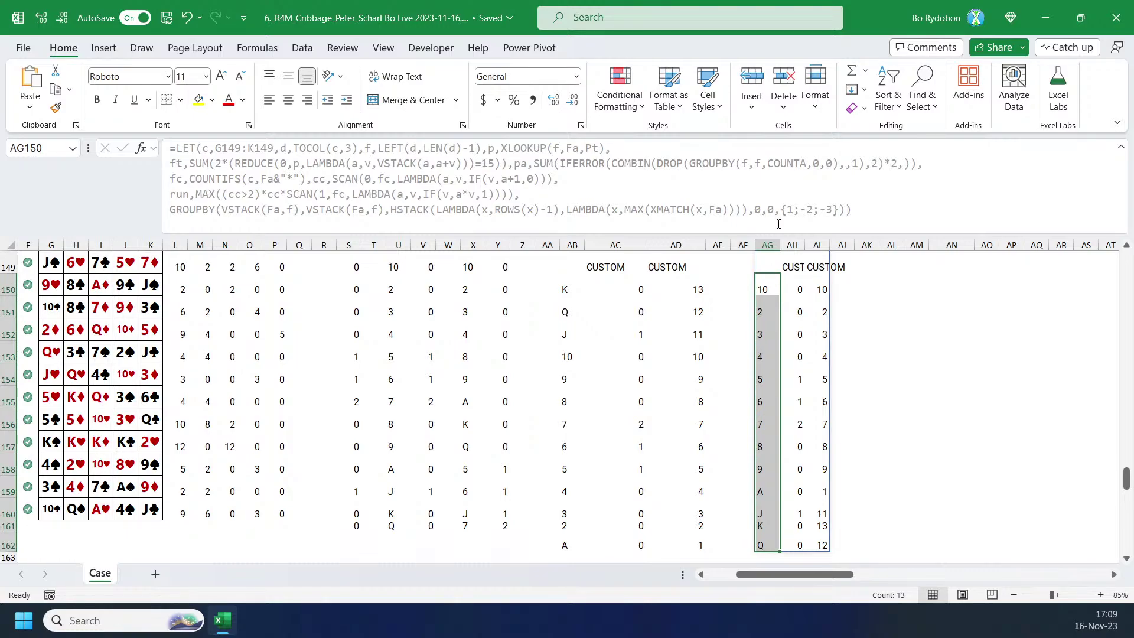
# Drop the leading 1 so the AG149 sort_order becomes {-2;-3}.
pyautogui.click(767, 267)
pyautogui.click(800, 212)
pyautogui.press('BackSpace')
pyautogui.press('BackSpace')
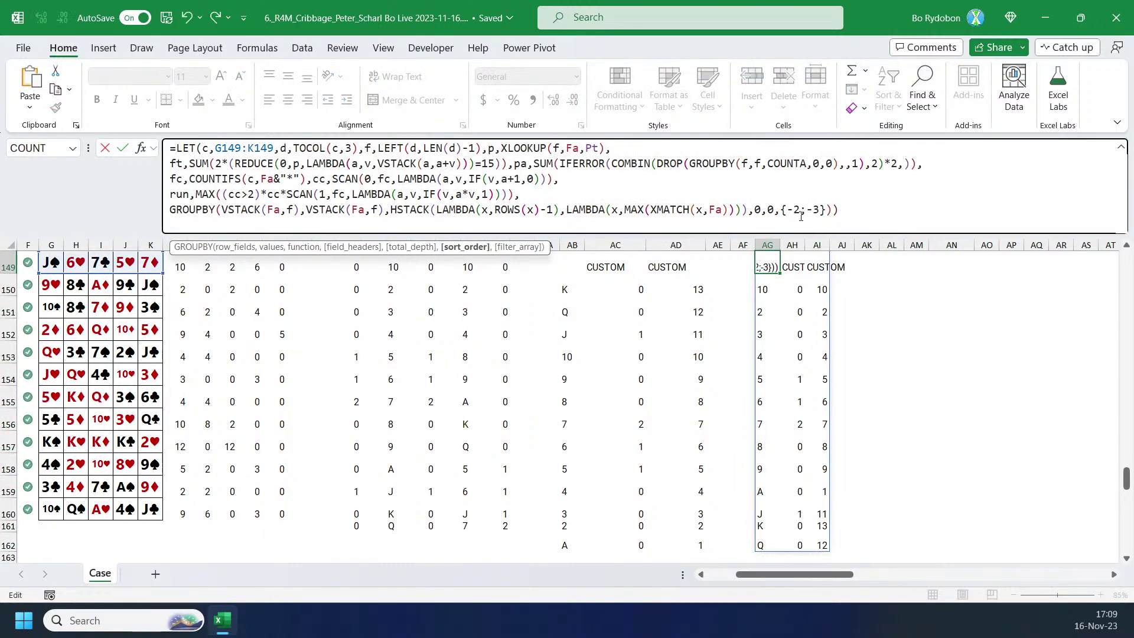
pyautogui.hotkey('ctrl', 'Return')
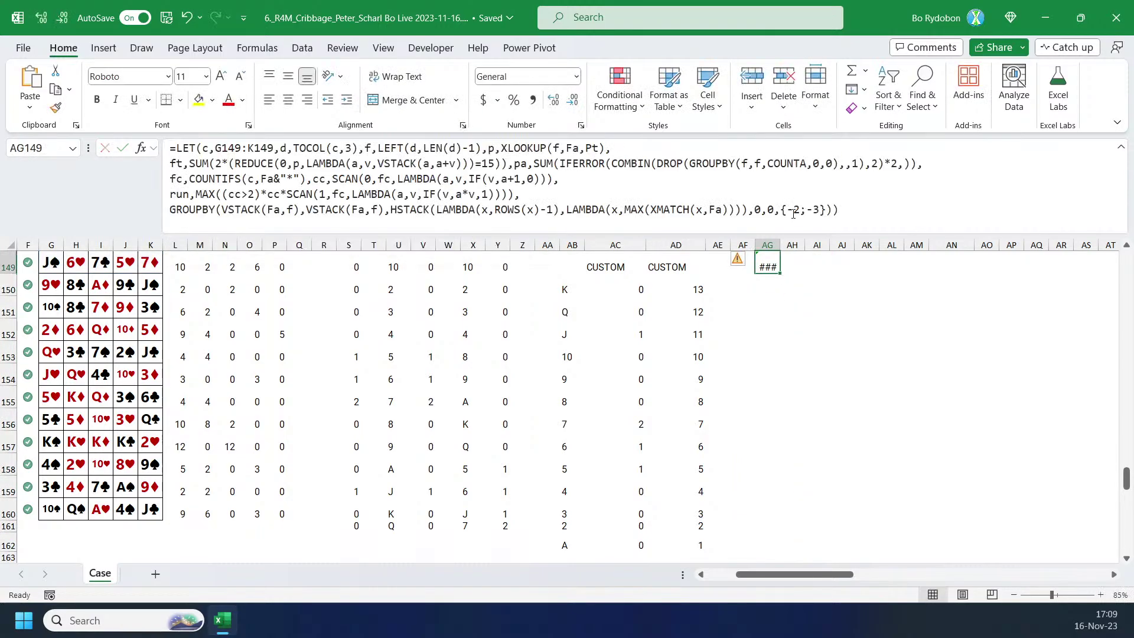
# Change the AG149 sort_order constants to {-1;-1}.
pyautogui.click(796, 212)
pyautogui.press('BackSpace')
pyautogui.write('1')
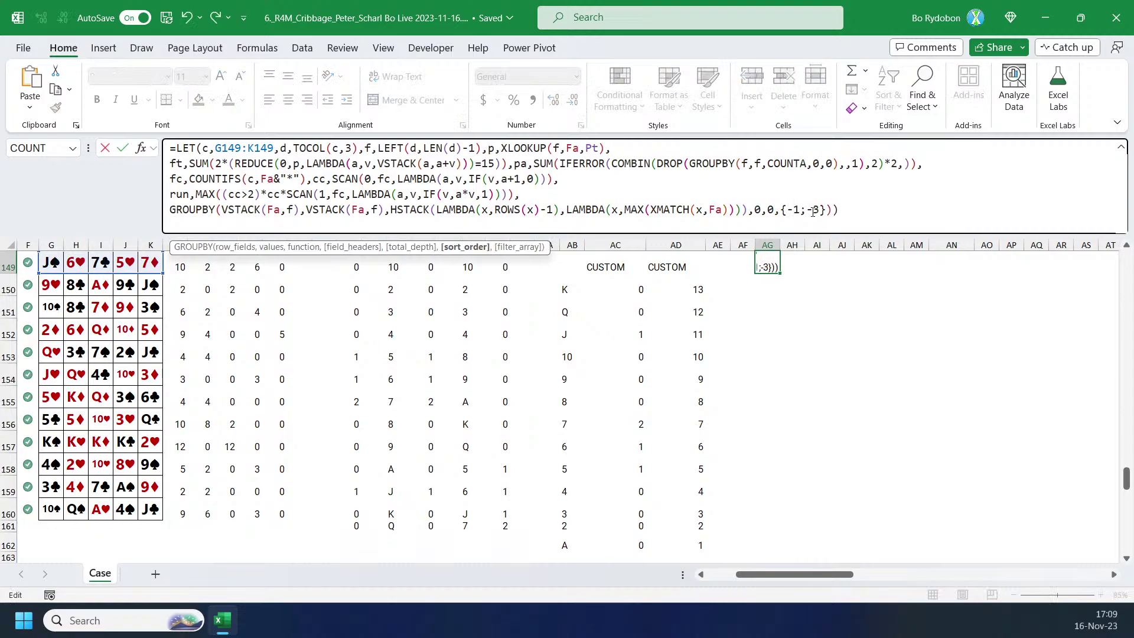
pyautogui.click(813, 211)
pyautogui.press('BackSpace')
pyautogui.write('1')
pyautogui.hotkey('ctrl', 'Return')
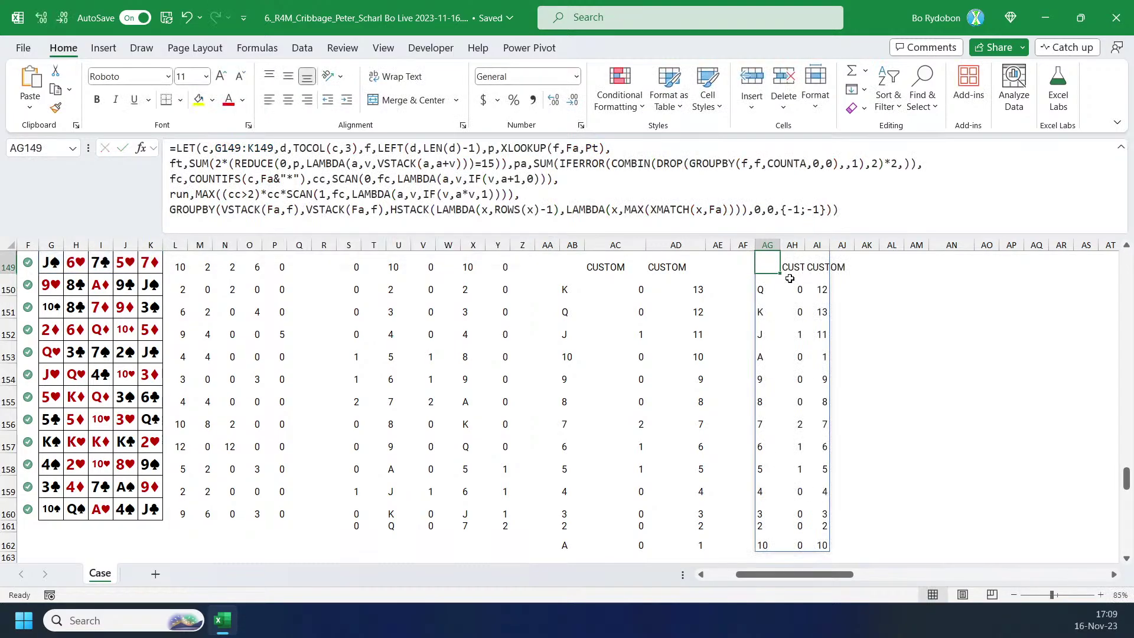
# Try {-2;-1} as the sort_order, then undo it after it errors.
pyautogui.click(796, 212)
pyautogui.press('BackSpace')
pyautogui.write('2')
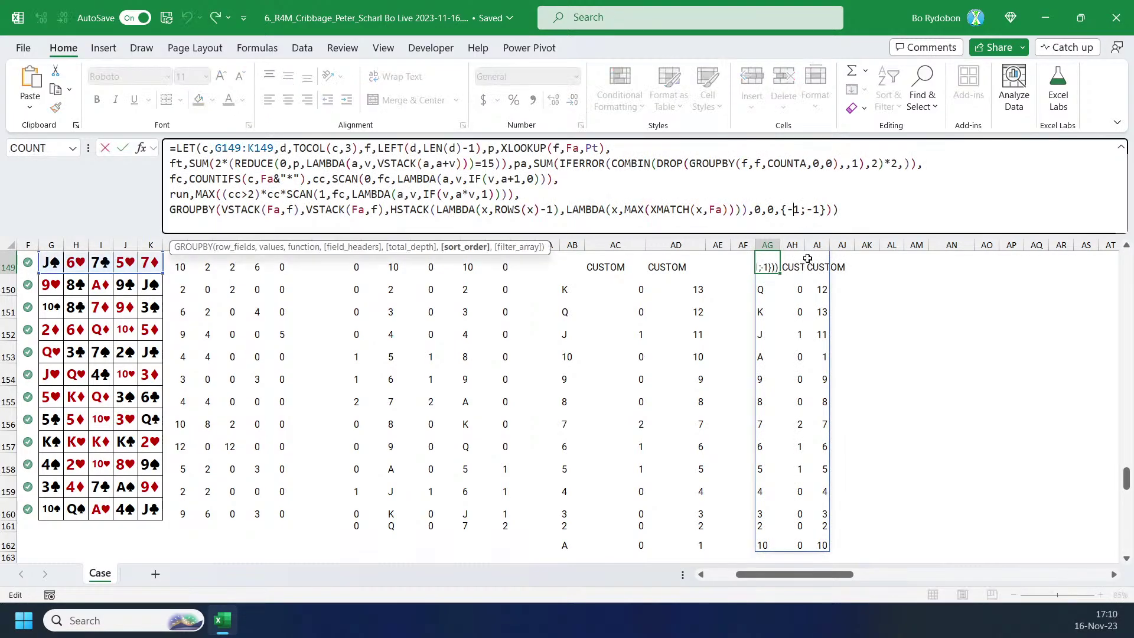
pyautogui.press('Return')
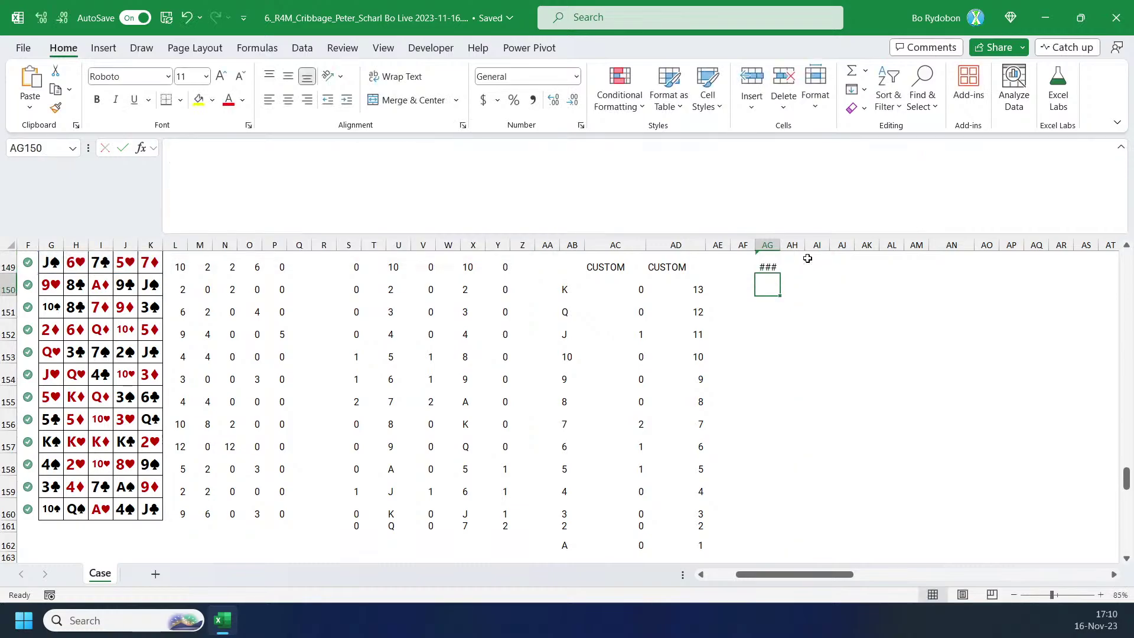
pyautogui.hotkey('ctrl', 'z')
# Test {1;-1}, then {-1;-1}, then {-1;-2} as the GROUPBY sort_order.
pyautogui.click(797, 211)
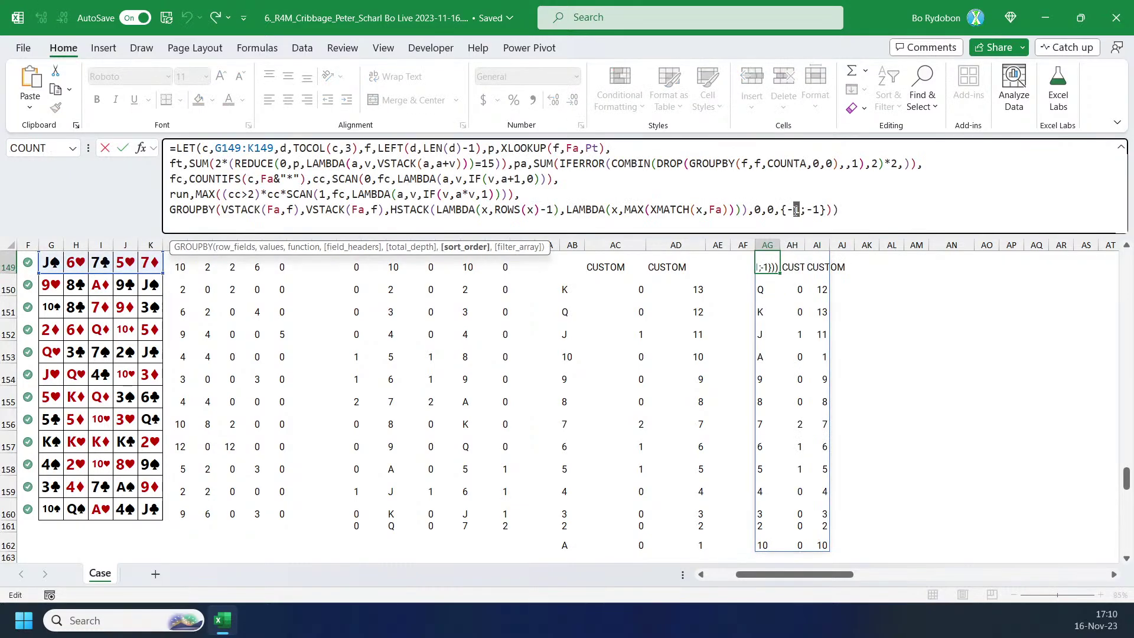
pyautogui.press('BackSpace')
pyautogui.hotkey('ctrl', 'Return')
pyautogui.click(787, 211)
pyautogui.write('-')
pyautogui.hotkey('ctrl', 'Return')
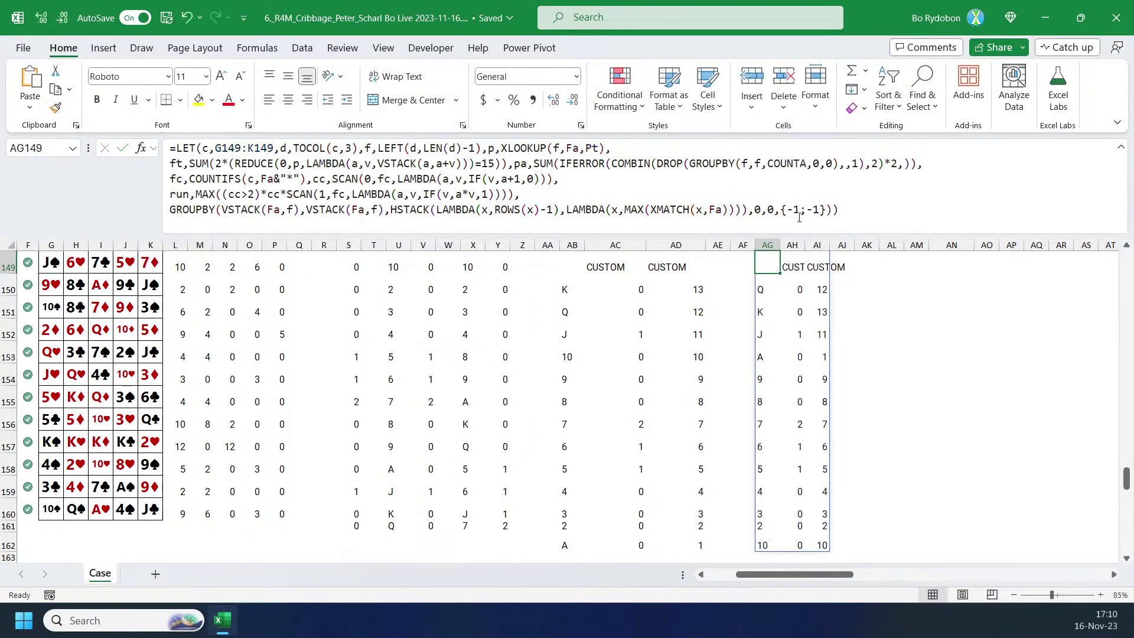
pyautogui.click(817, 213)
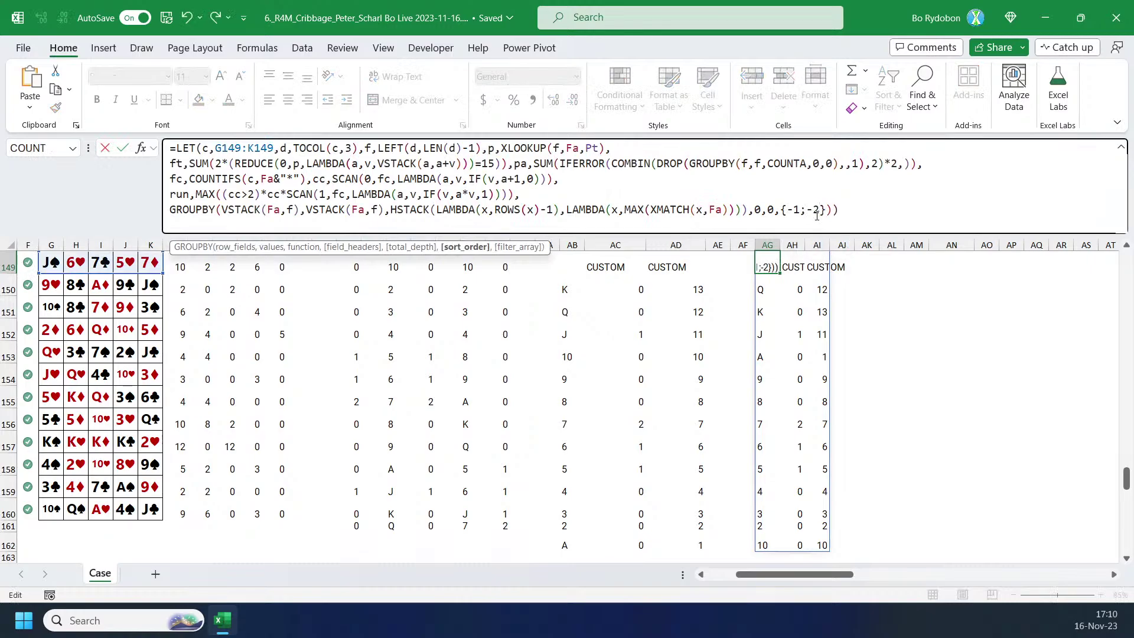
pyautogui.hotkey('ctrl', 'Return')
# Set the AG149 sort_order to {-1;2}.
pyautogui.click(817, 216)
pyautogui.press('BackSpace')
pyautogui.write('2')
pyautogui.press('Return')
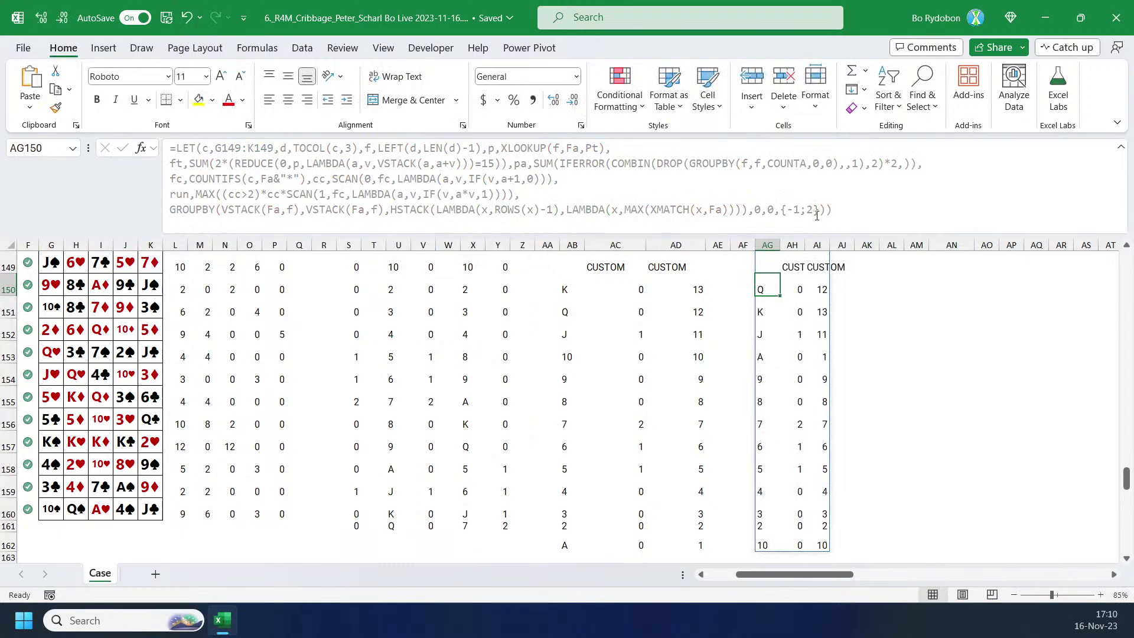
# Select the rank column and the numeric spill columns to check their totals.
pyautogui.moveTo(794, 267); pyautogui.dragTo(797, 541)
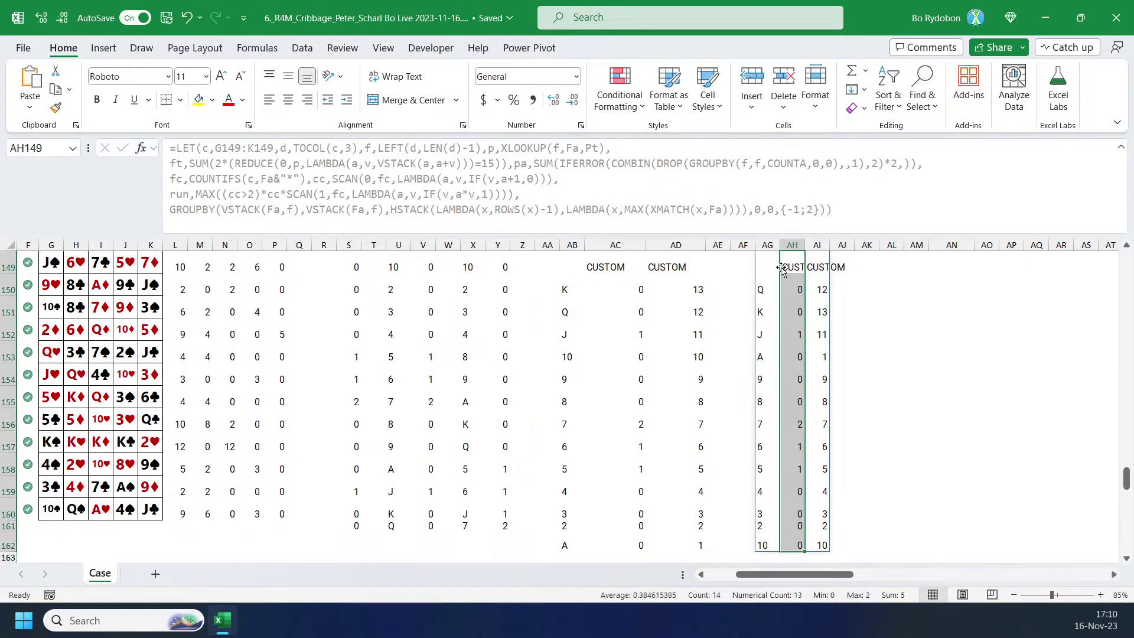
pyautogui.click(766, 290)
pyautogui.moveTo(763, 286); pyautogui.dragTo(766, 535)
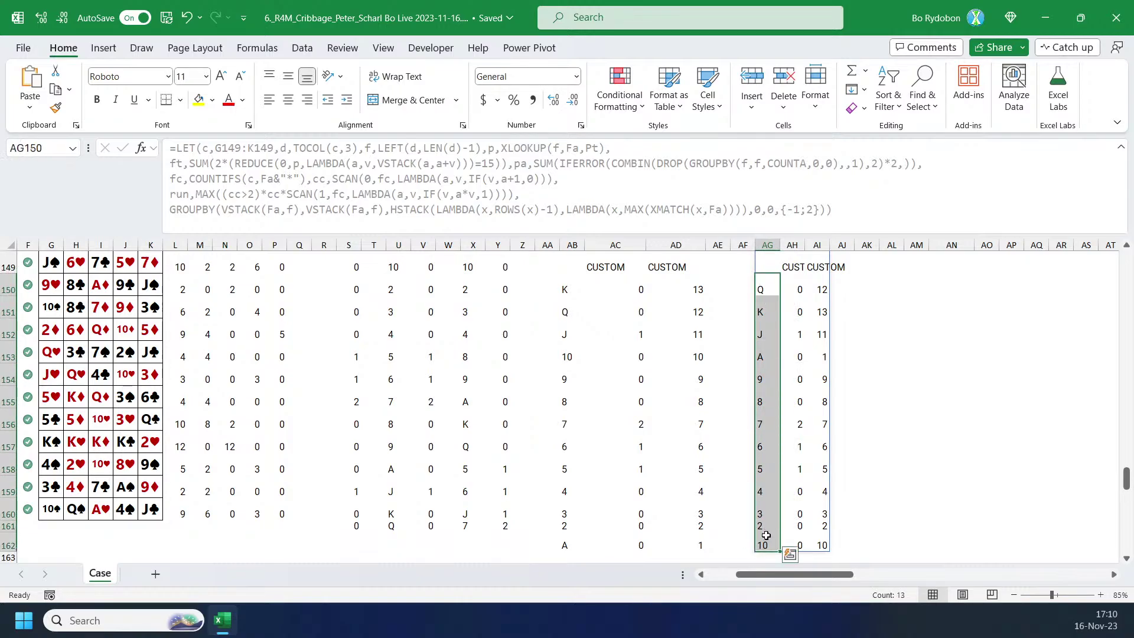
pyautogui.moveTo(800, 289); pyautogui.dragTo(819, 542)
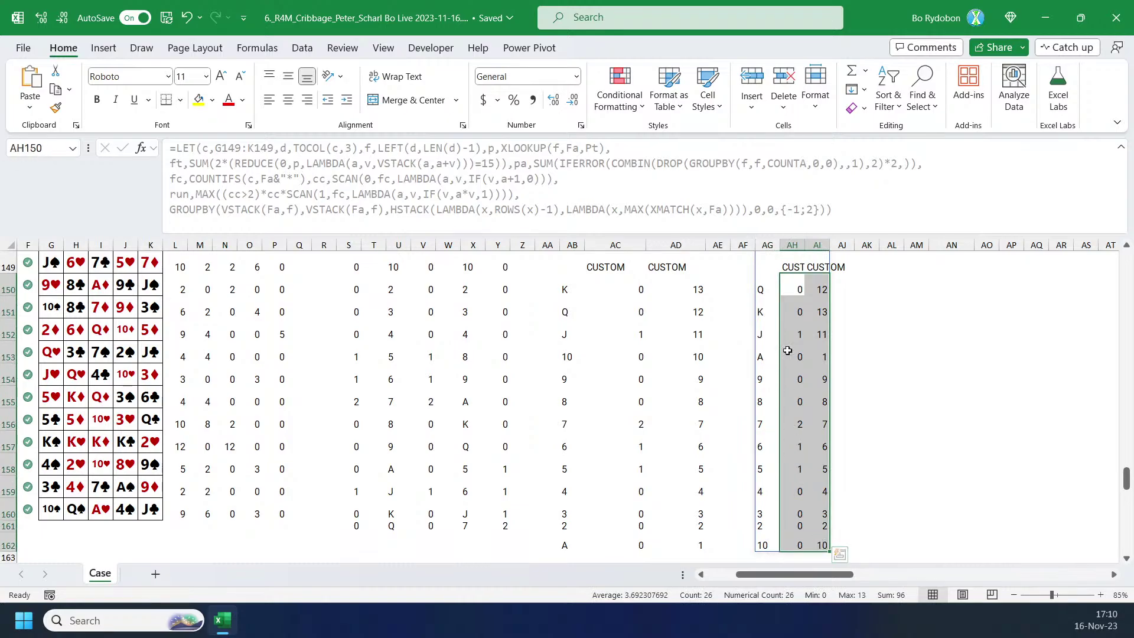
pyautogui.click(771, 290)
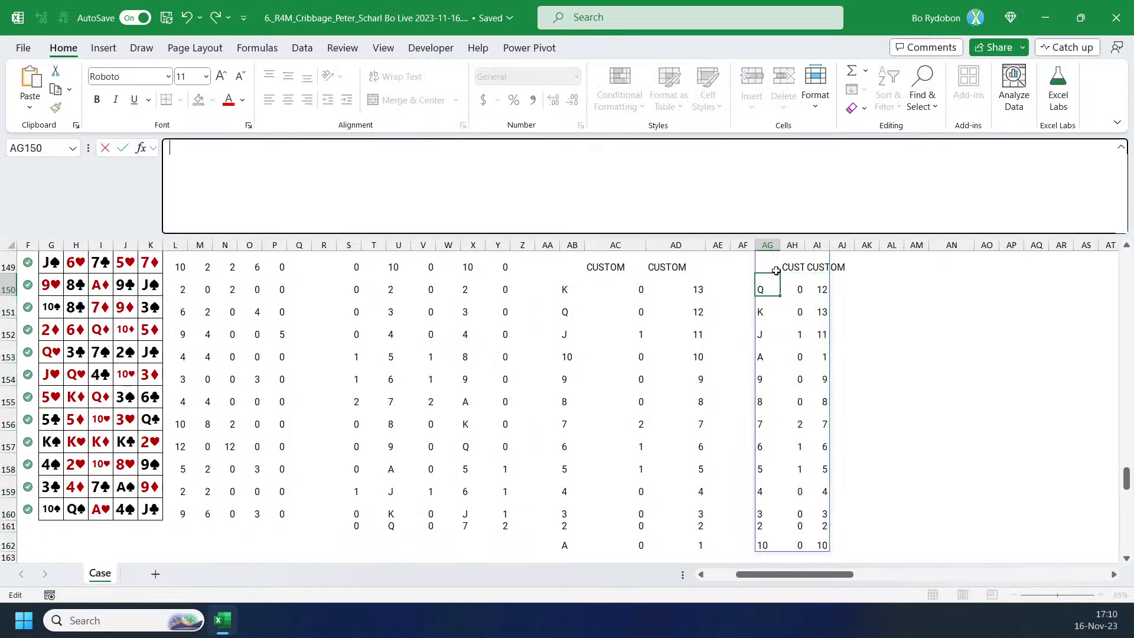
# Set the sort_order to {1;2} so the spill sorts ascending.
pyautogui.click(790, 207)
pyautogui.press('BackSpace')
pyautogui.press('Return')
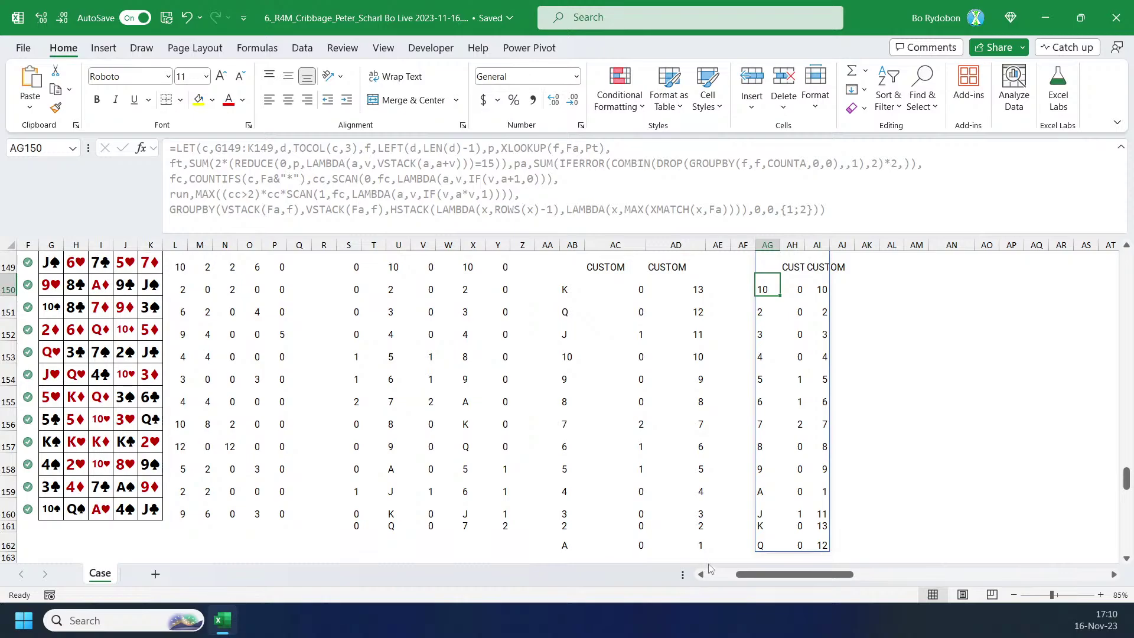
pyautogui.hscroll(-3, 368, 440)
pyautogui.scroll(15, 367, 440)
pyautogui.scroll(-10, 367, 440)
pyautogui.scroll(2, 367, 440)
pyautogui.scroll(-3, 387, 451)
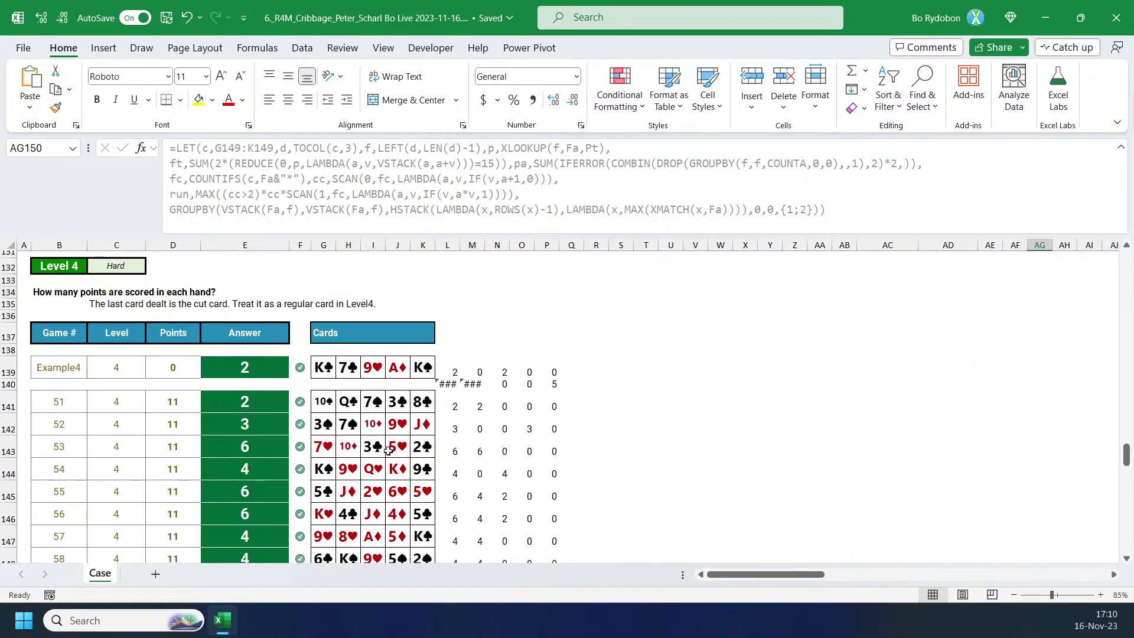